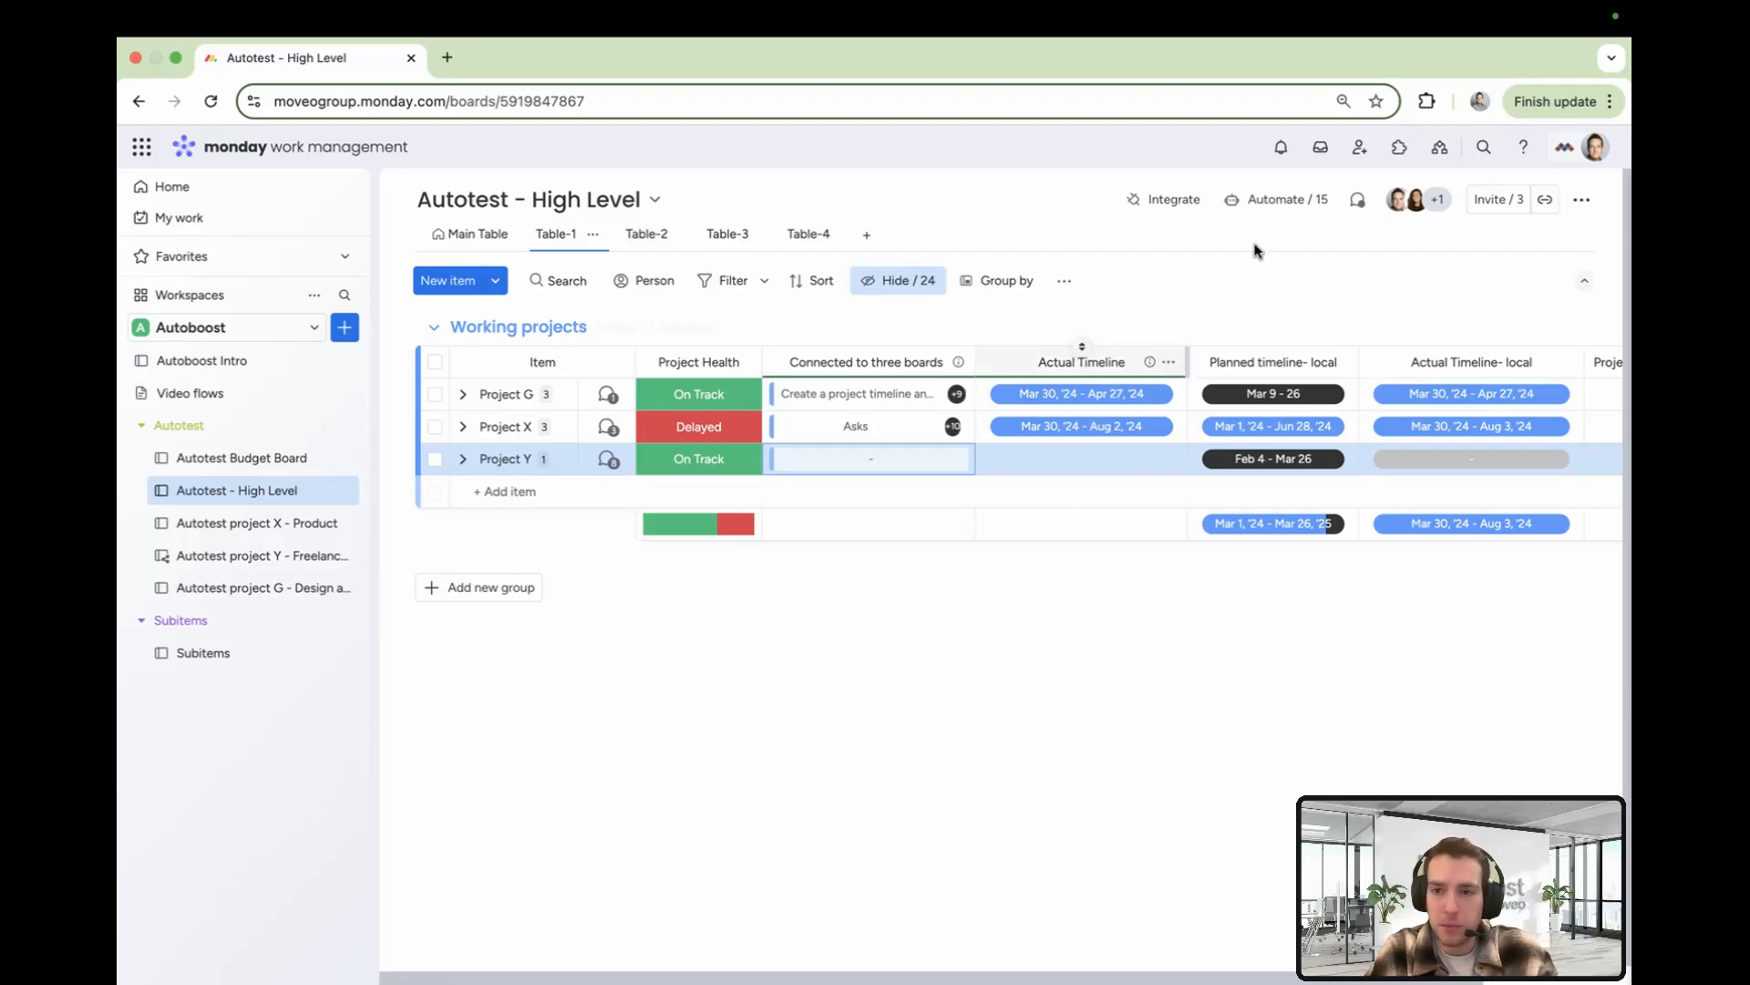
# Open the automation that sets Actual Timeline- local when Connected to three boards changes, and review its trigger column
pyautogui.click(1272, 198)
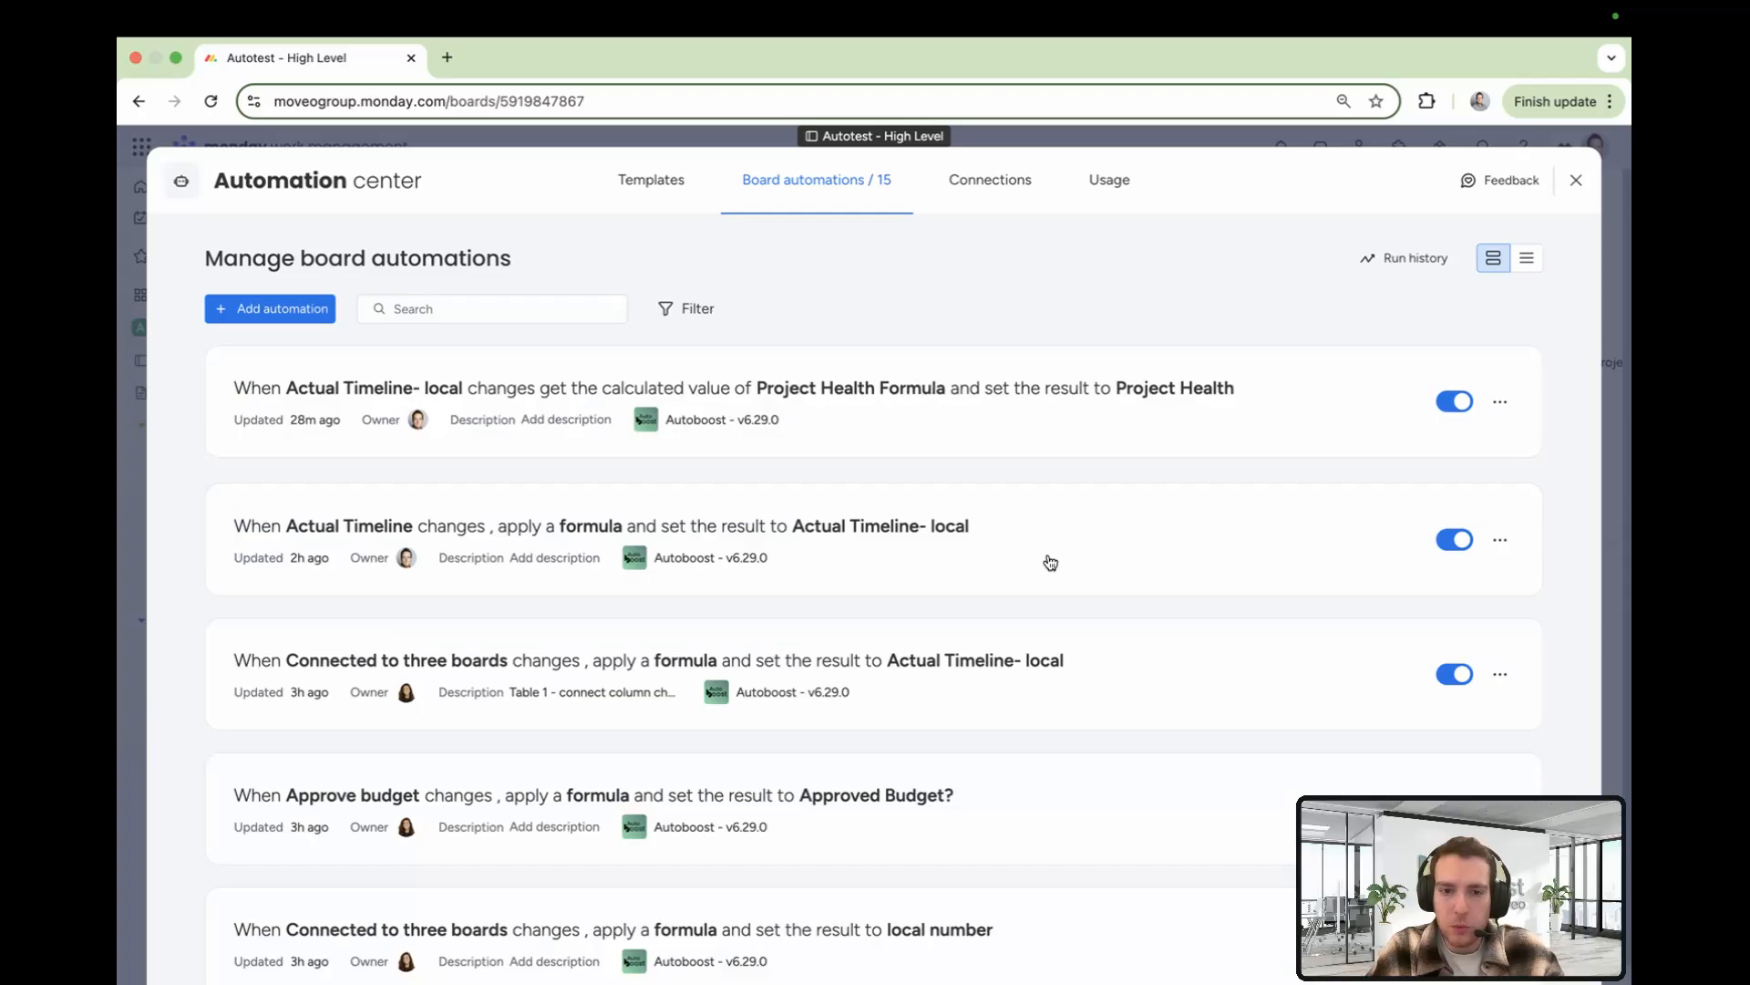
pyautogui.click(1167, 651)
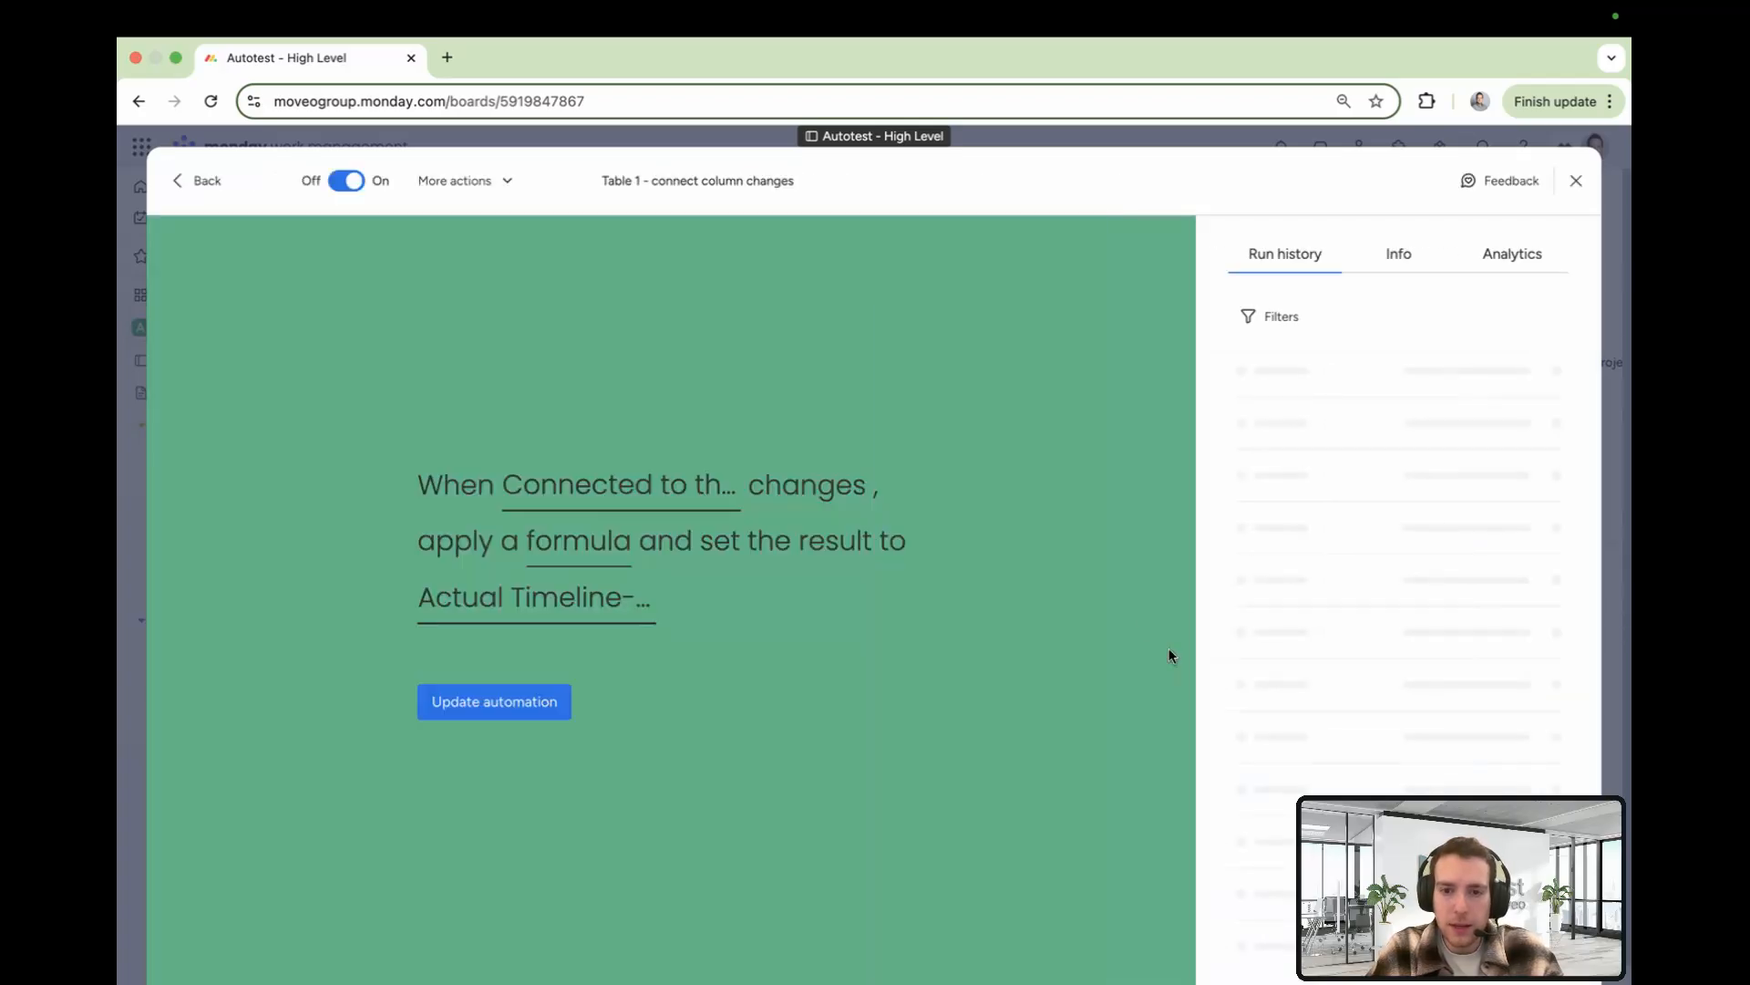
pyautogui.click(626, 480)
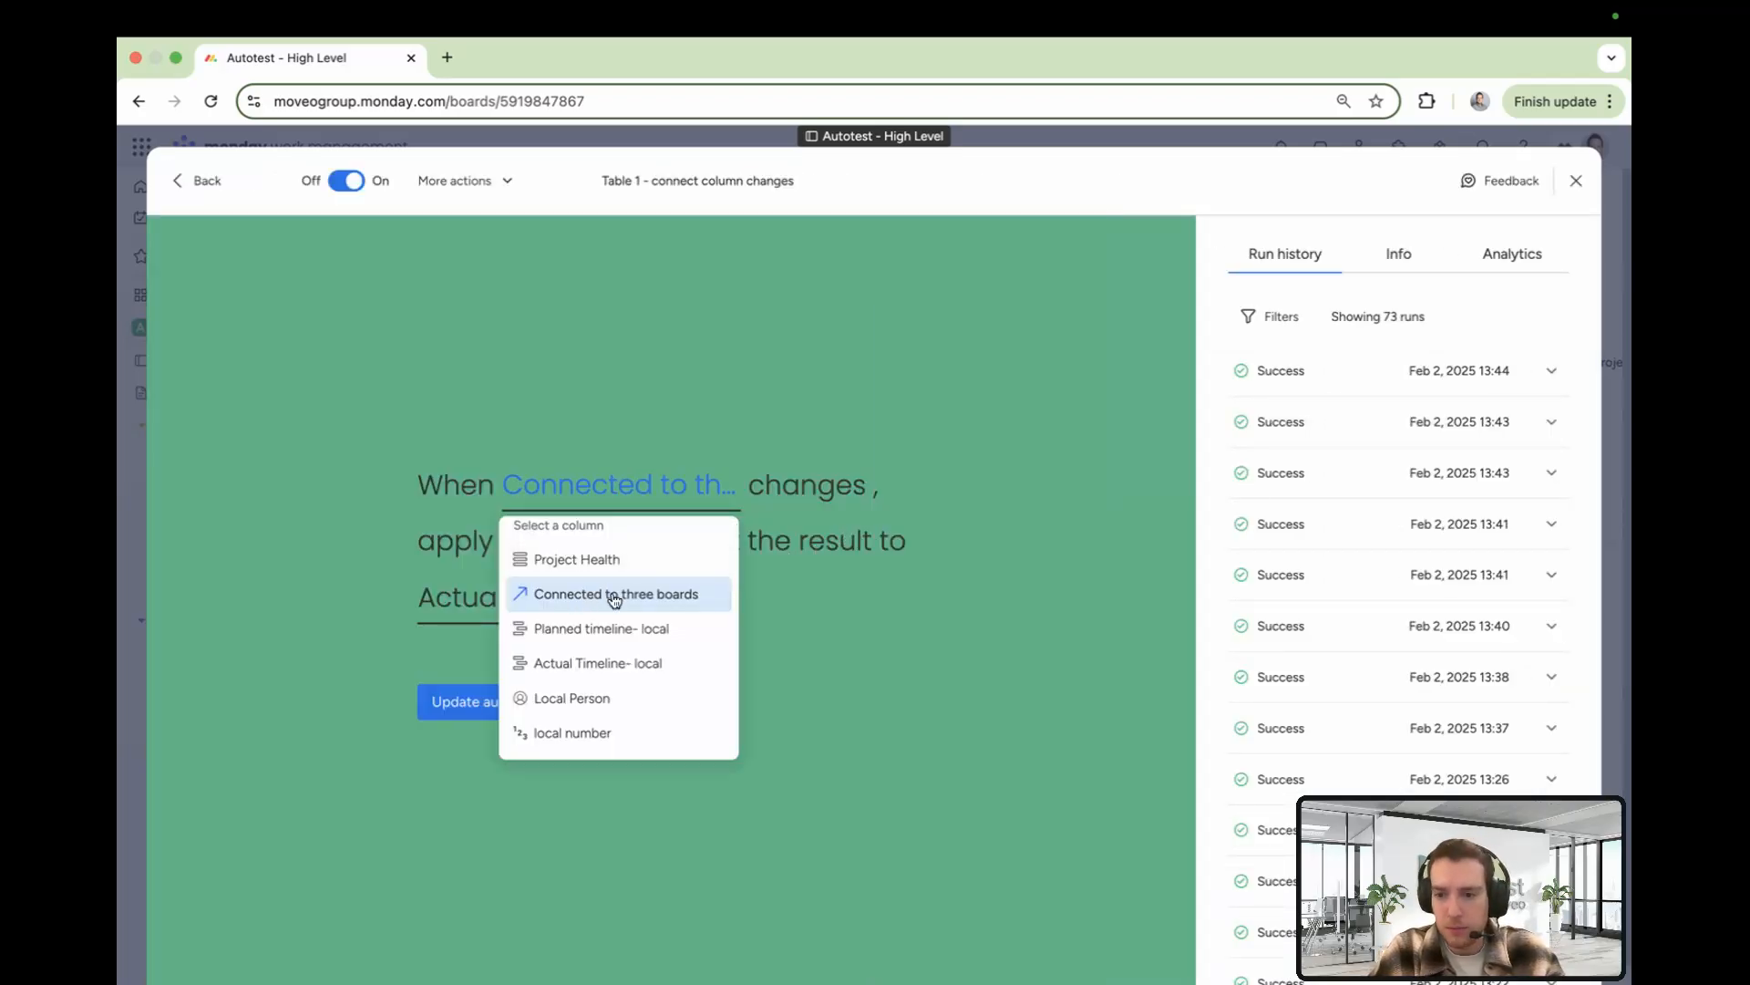
pyautogui.click(838, 615)
# Replace the automation's formula with the item's Actual Timeline field, check the result column, and close the automation
pyautogui.click(545, 543)
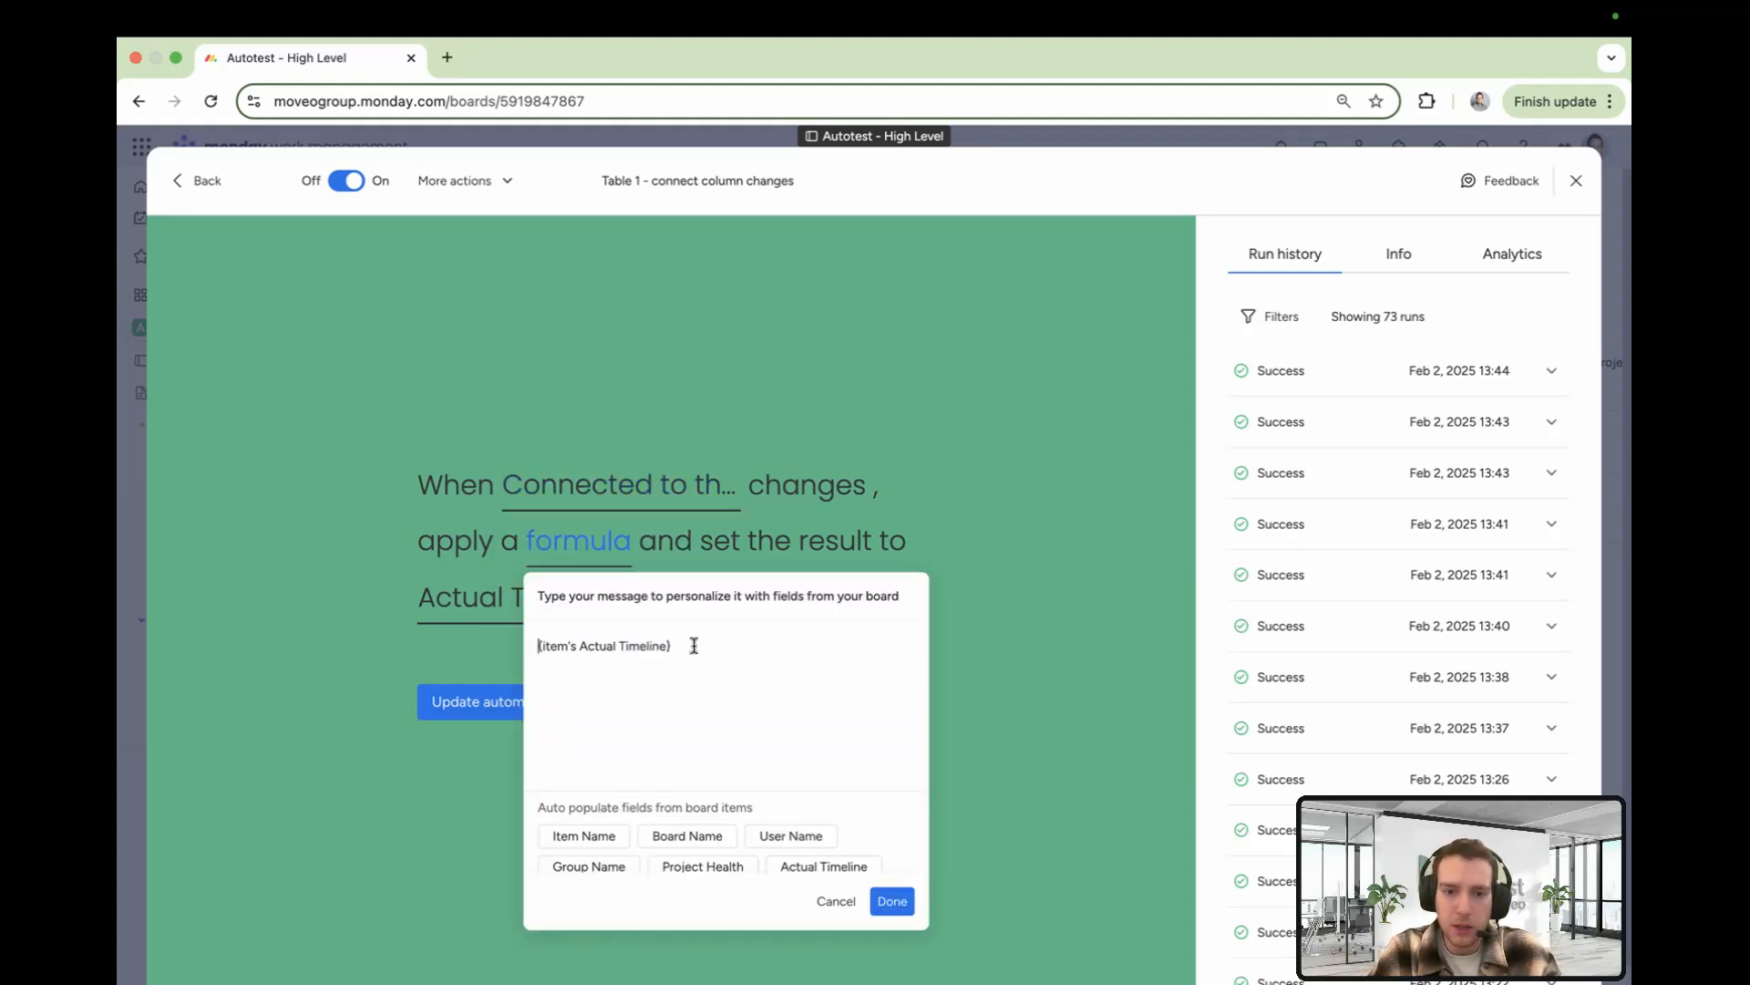
pyautogui.moveTo(691, 641); pyautogui.dragTo(508, 643)
pyautogui.press('BackSpace')
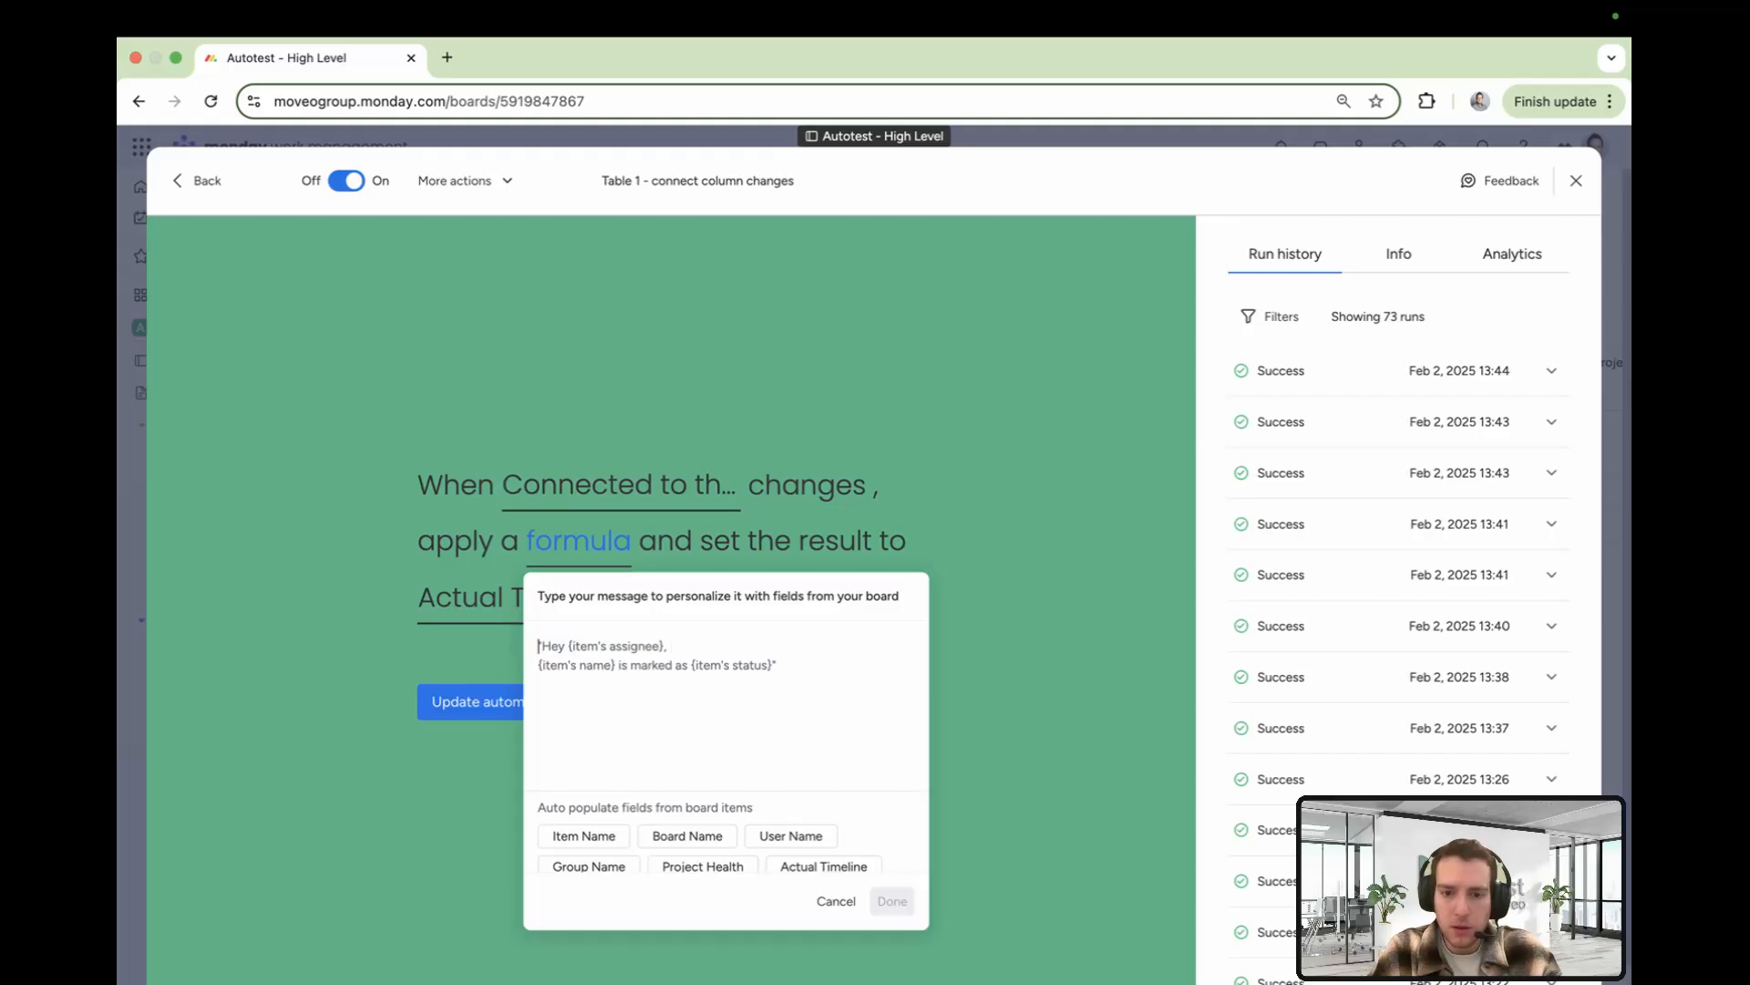
pyautogui.click(825, 866)
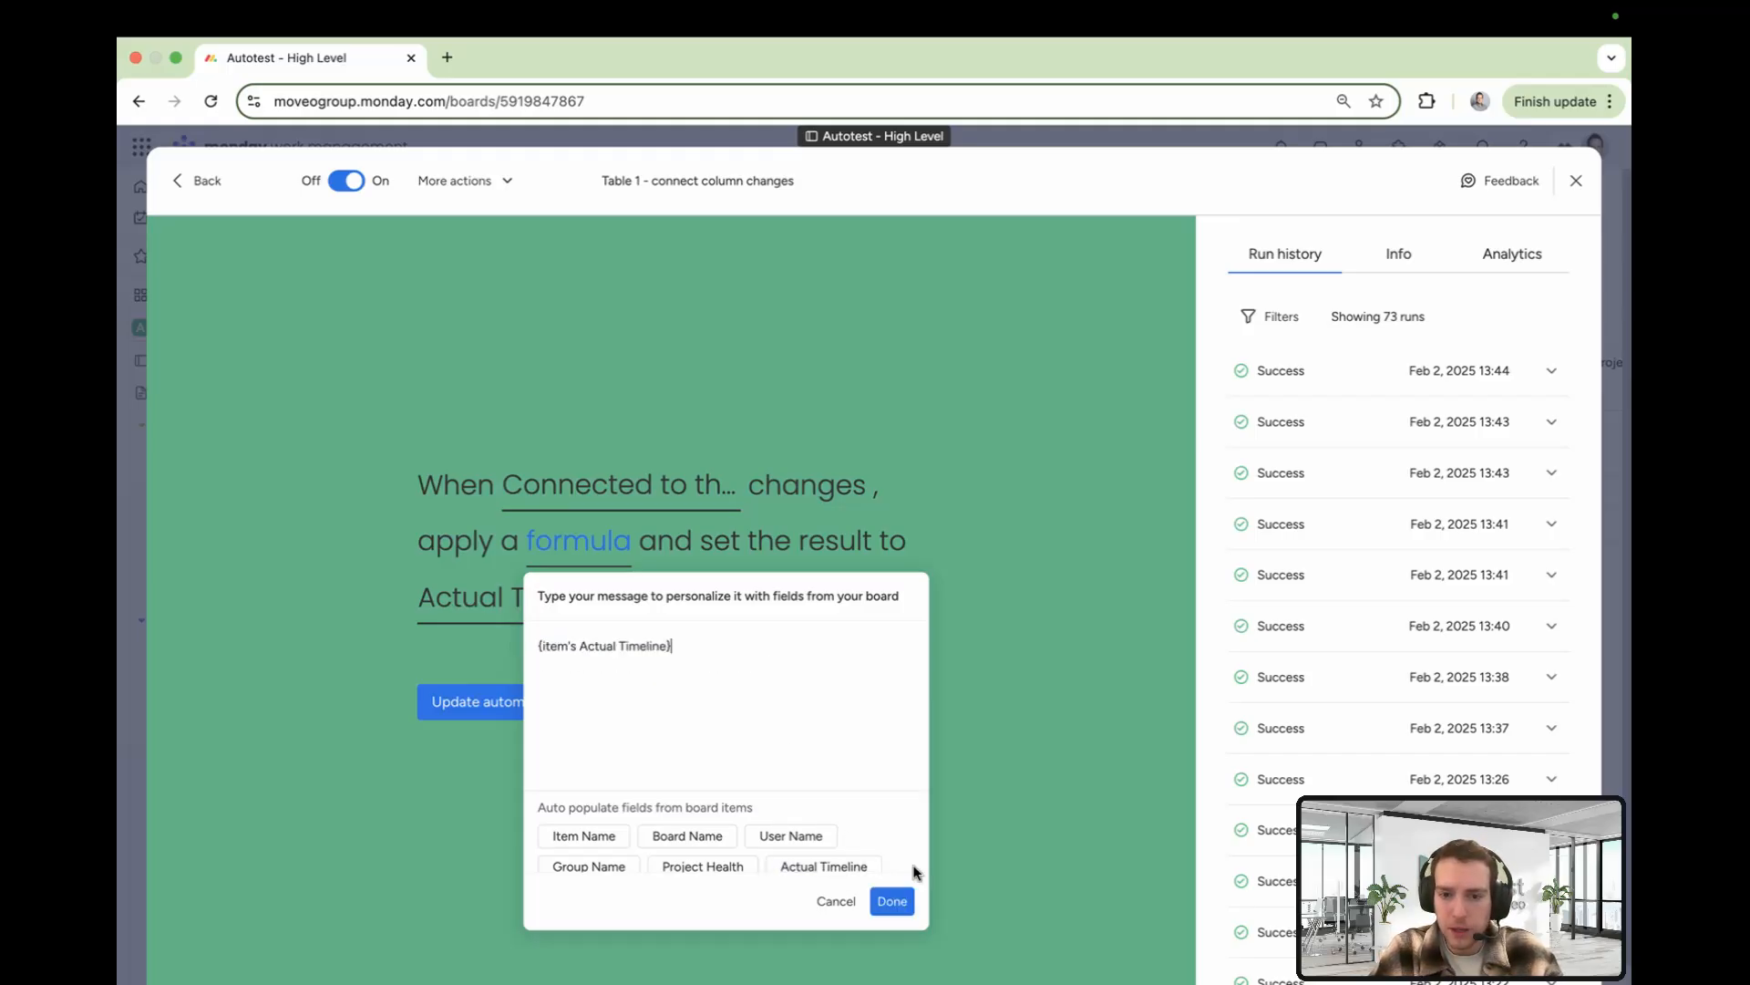
pyautogui.click(892, 902)
pyautogui.click(581, 604)
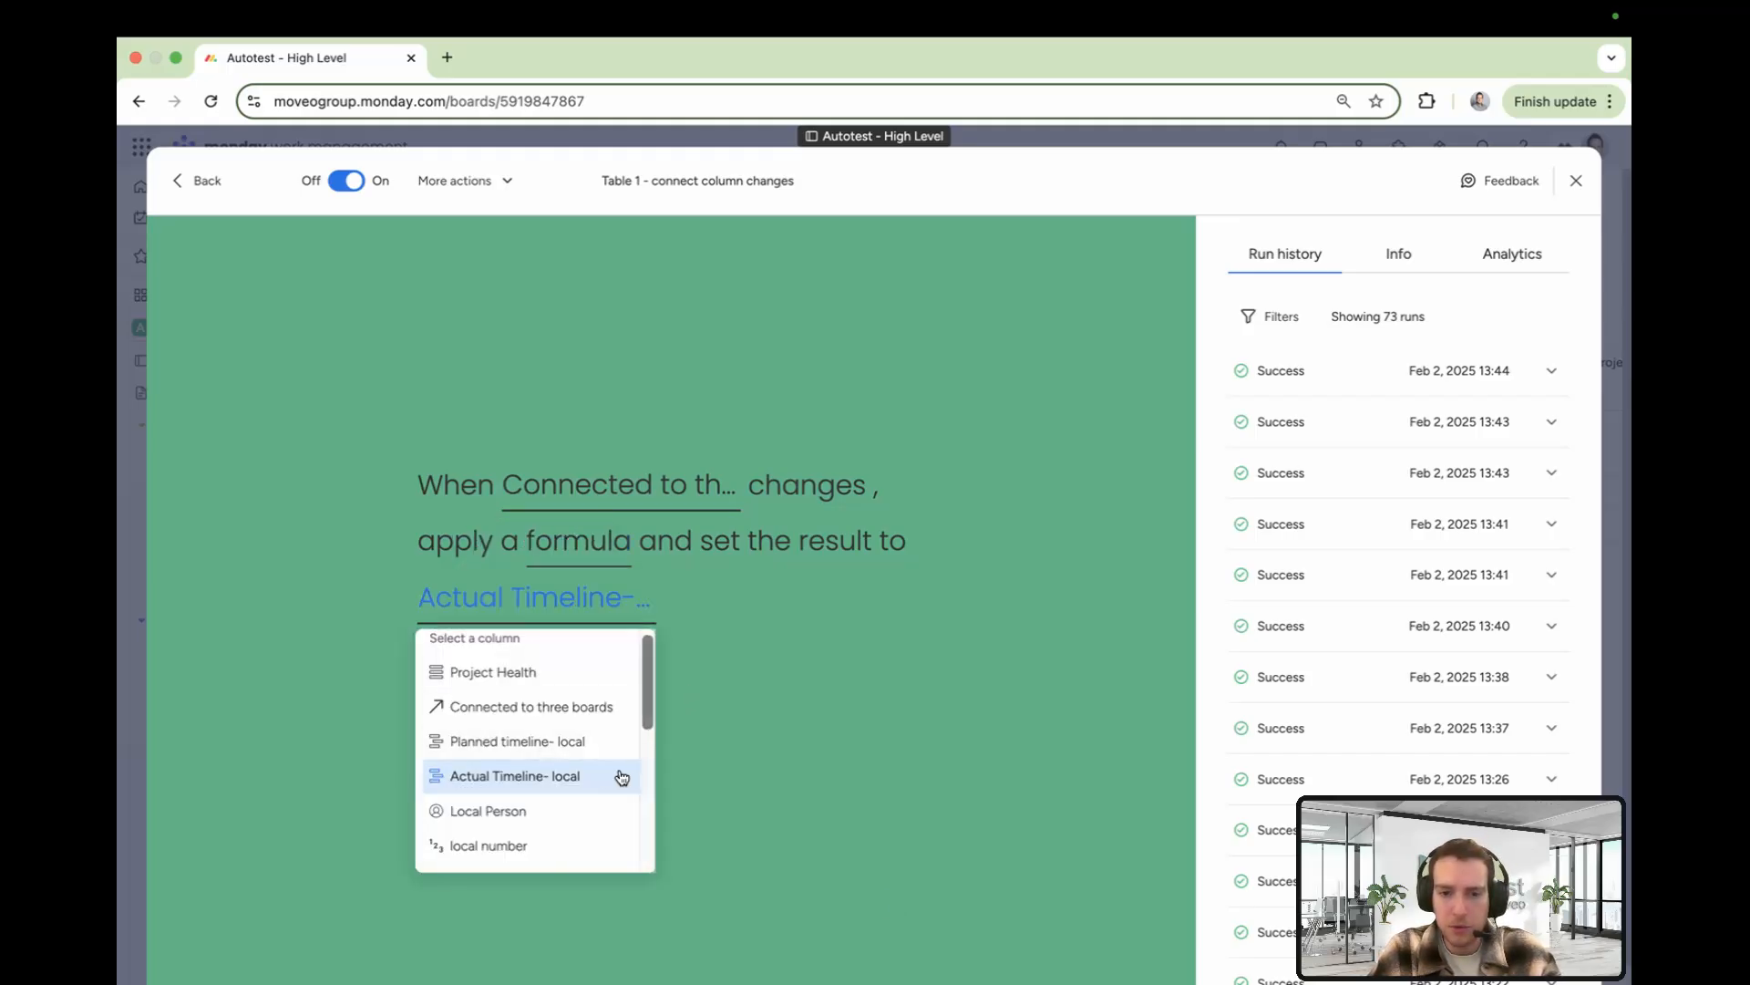
pyautogui.click(1576, 181)
# Connect Project Y to the 'Assign tasks to team members…' item on Autotest project Y - Freelance Dev
pyautogui.click(780, 459)
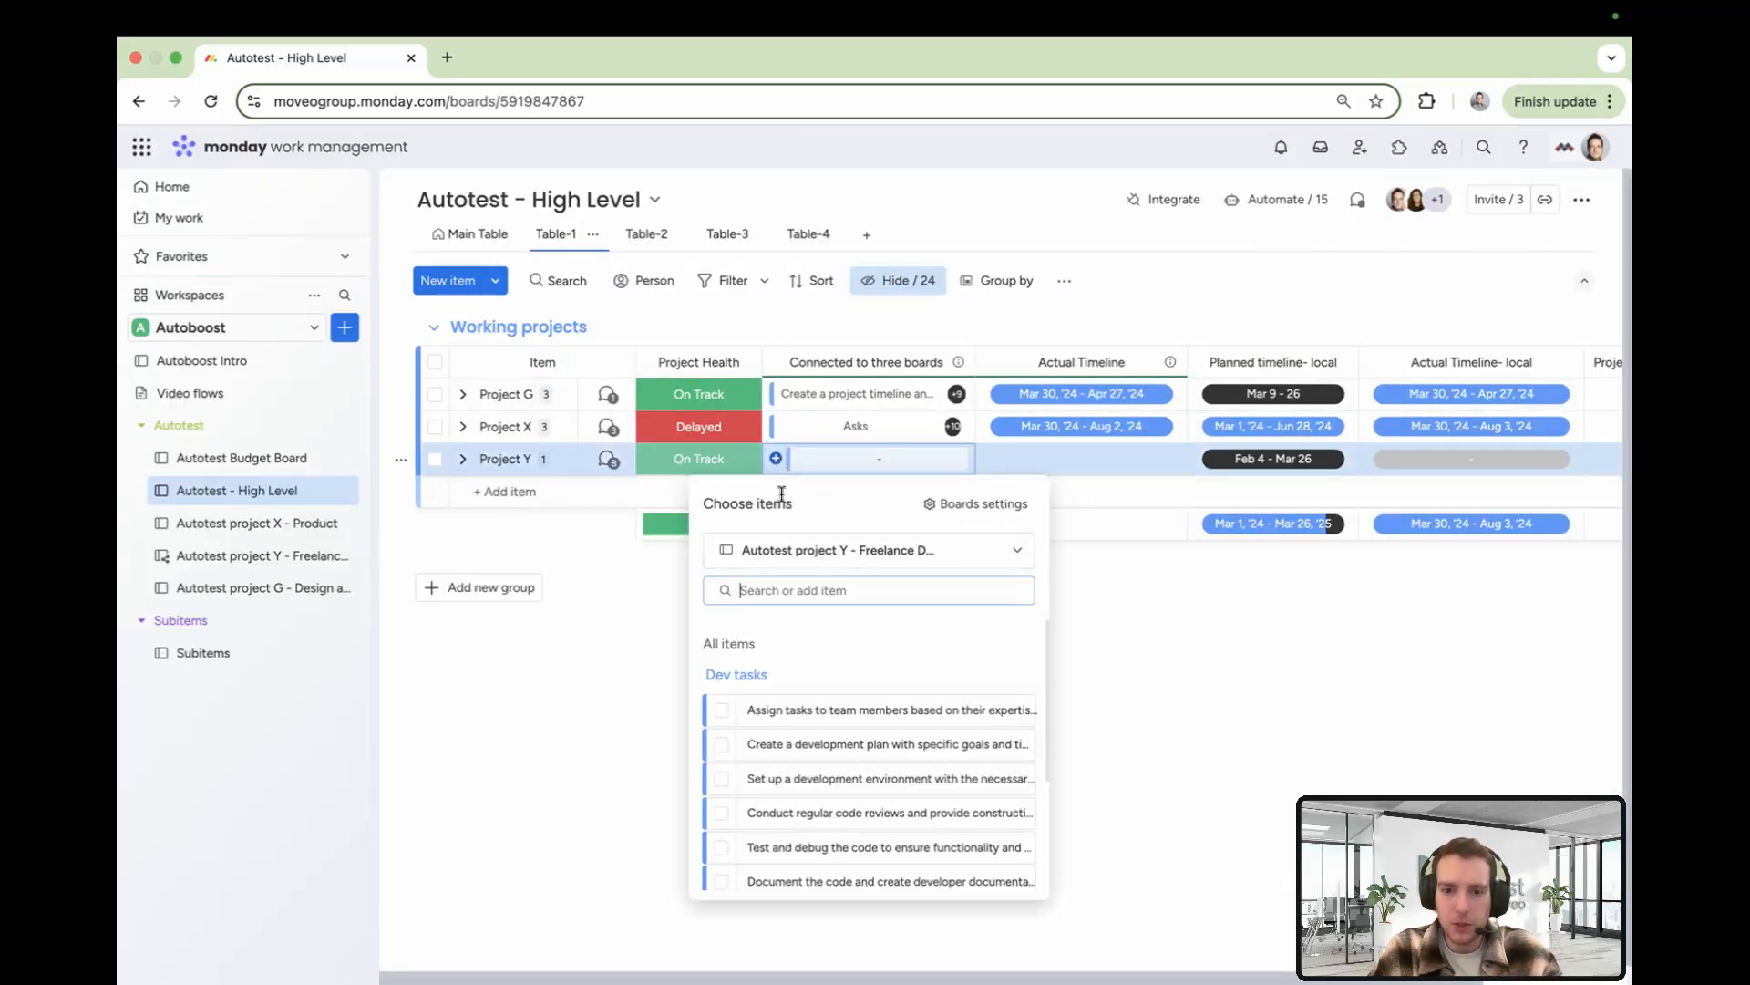
pyautogui.click(720, 711)
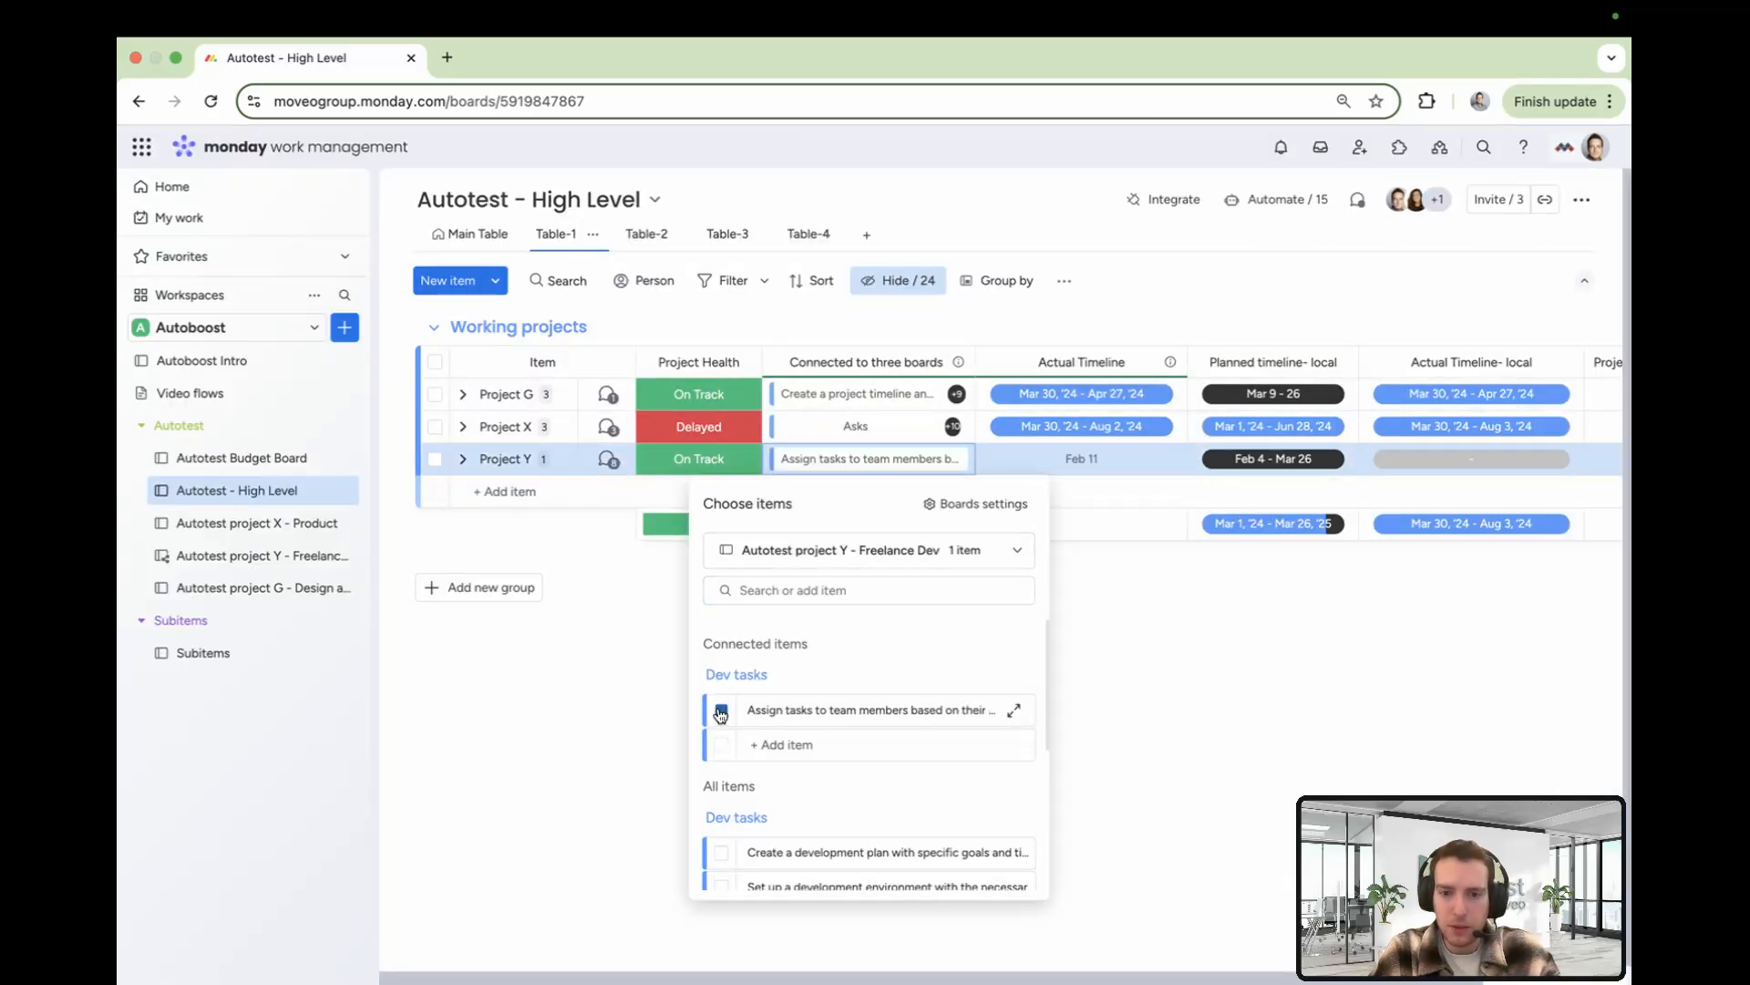
pyautogui.click(1136, 622)
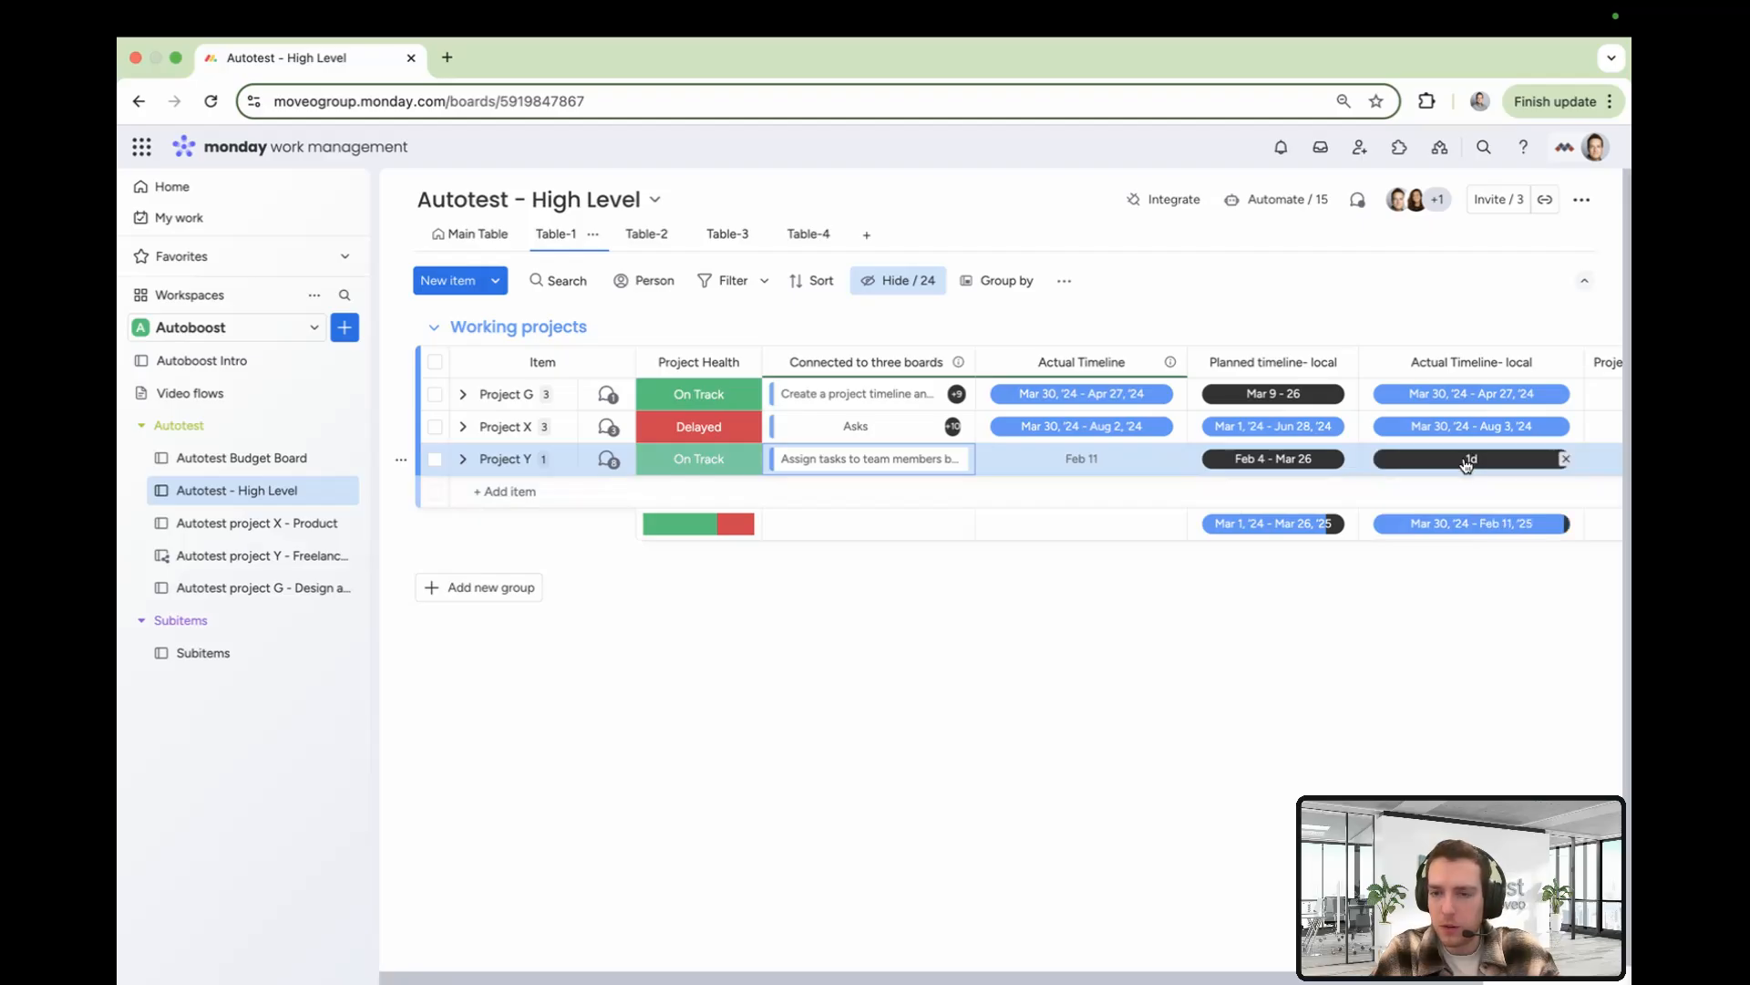
# Also connect Project Y to the 'Set up a development environment…' item in Dev tasks
pyautogui.click(780, 459)
pyautogui.scroll(-2, 792, 803)
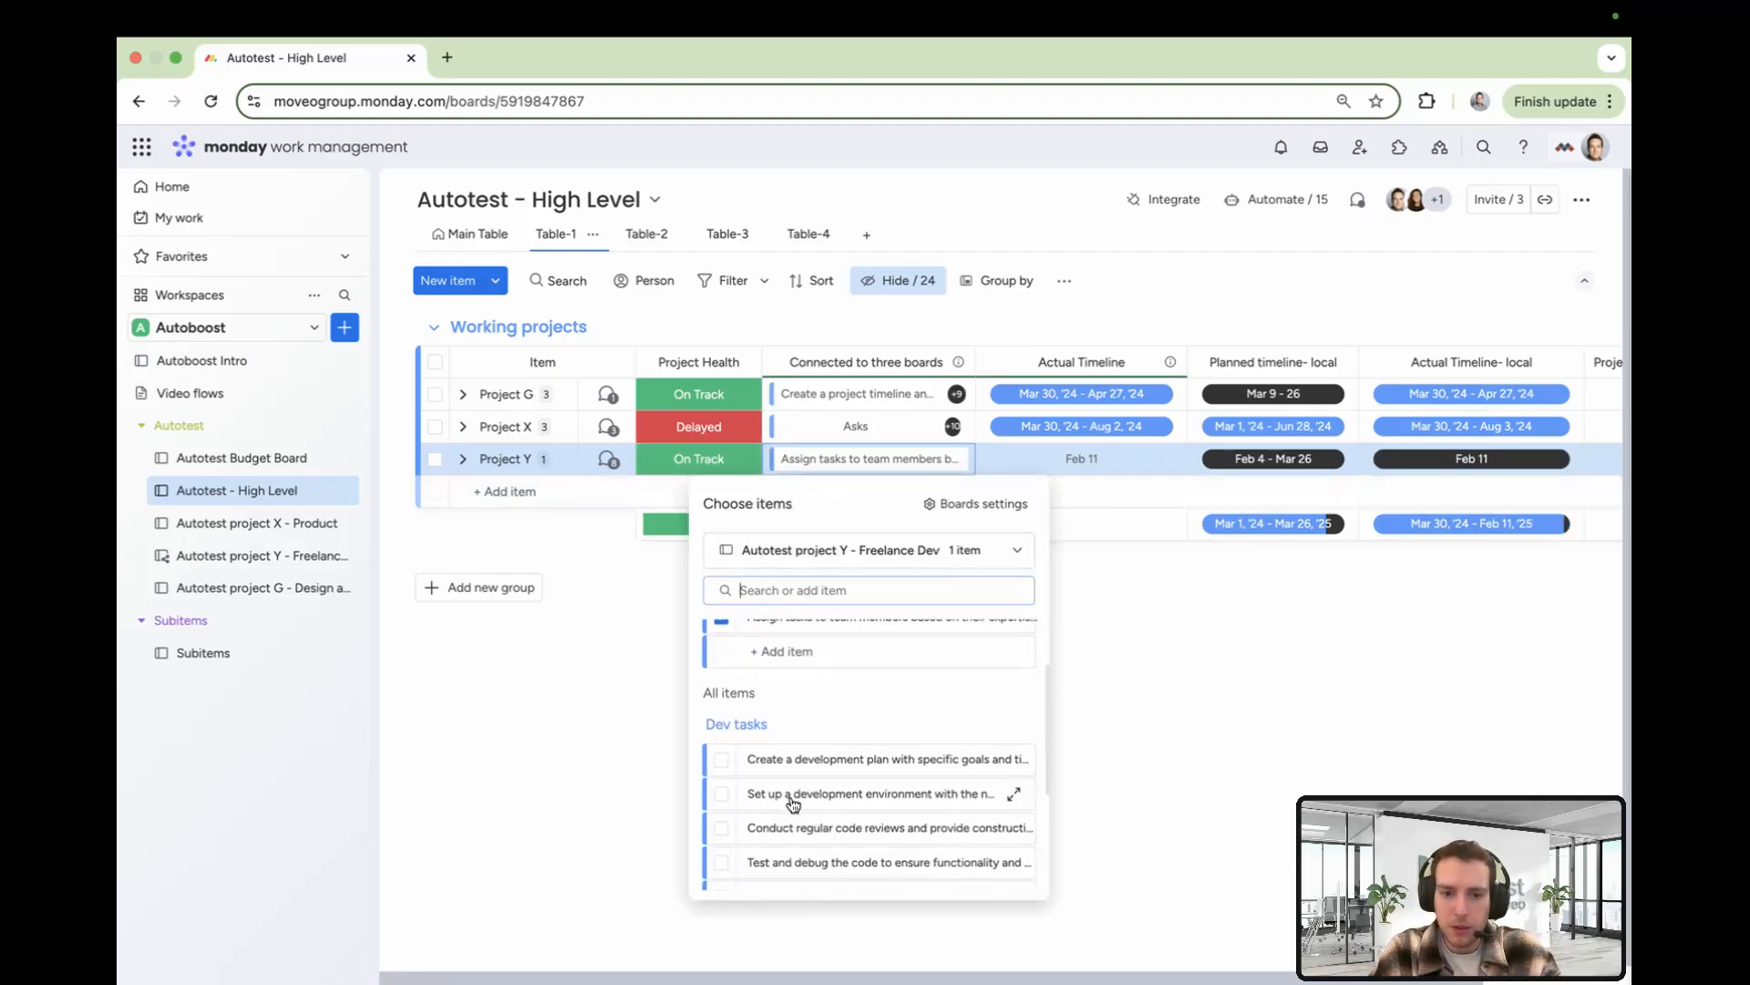
pyautogui.click(721, 794)
pyautogui.click(1198, 602)
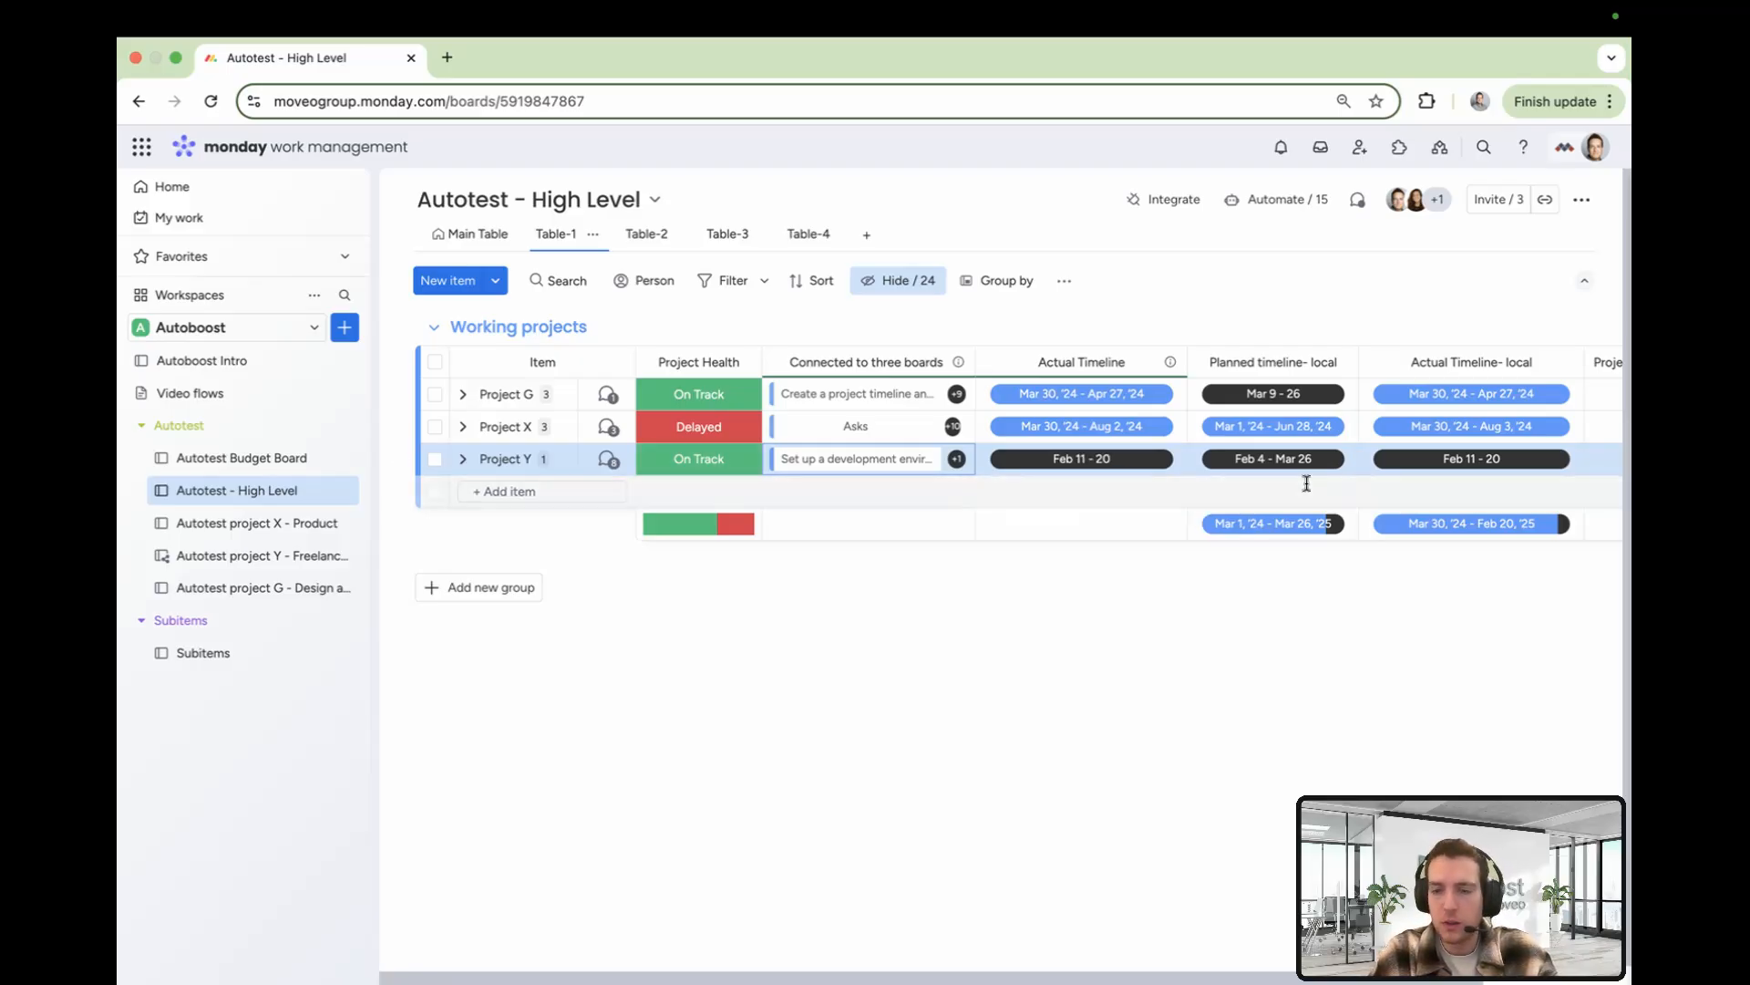
# Open the Project Health Formula column's formula for Project Y to review its IF condition
pyautogui.hscroll(3, 1306, 484)
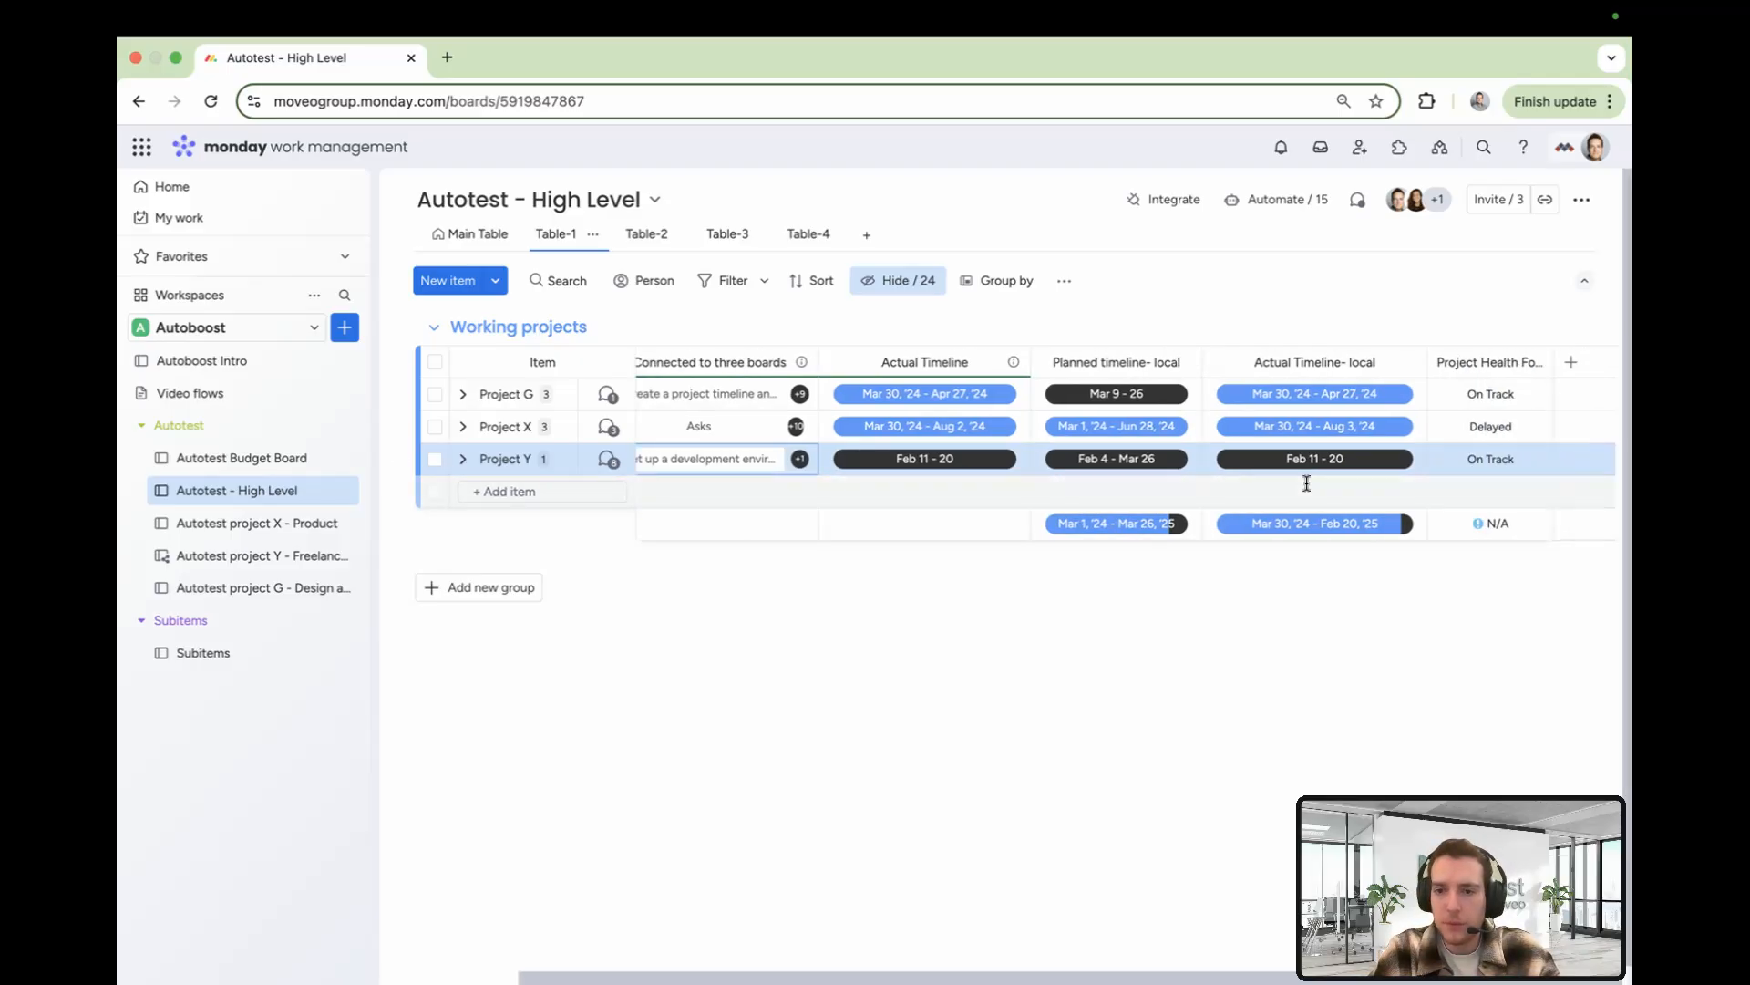
pyautogui.click(1504, 460)
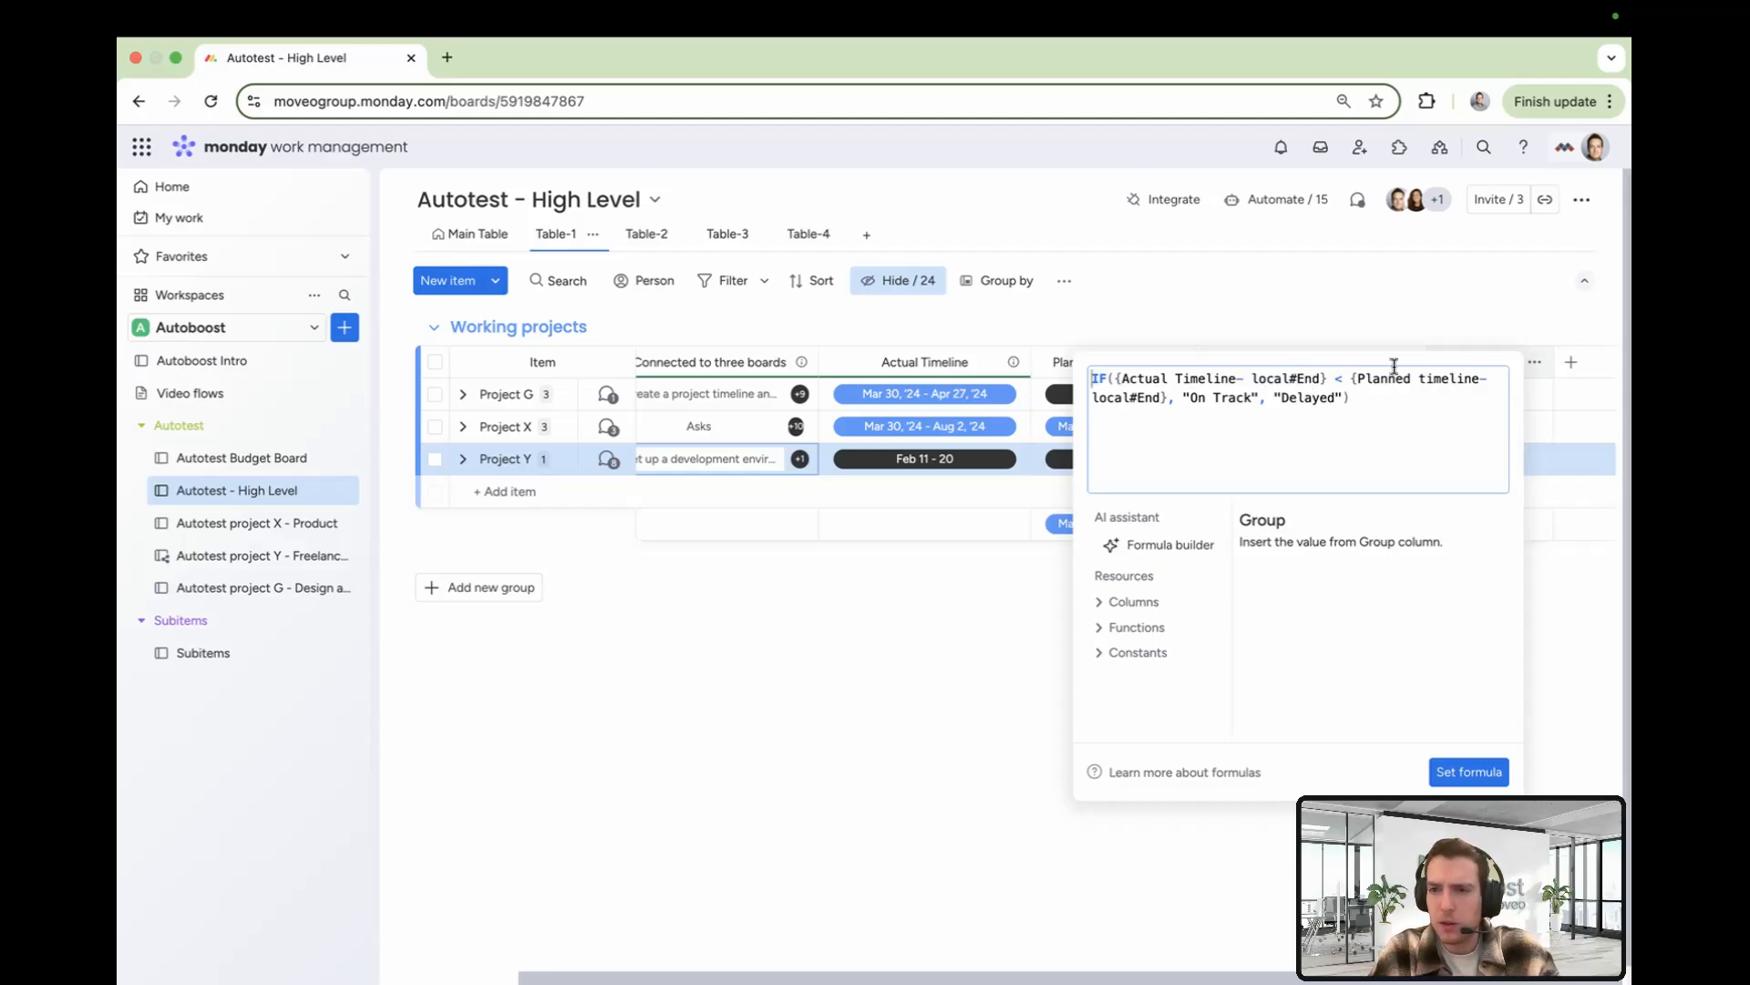
pyautogui.moveTo(1252, 397); pyautogui.dragTo(1192, 397)
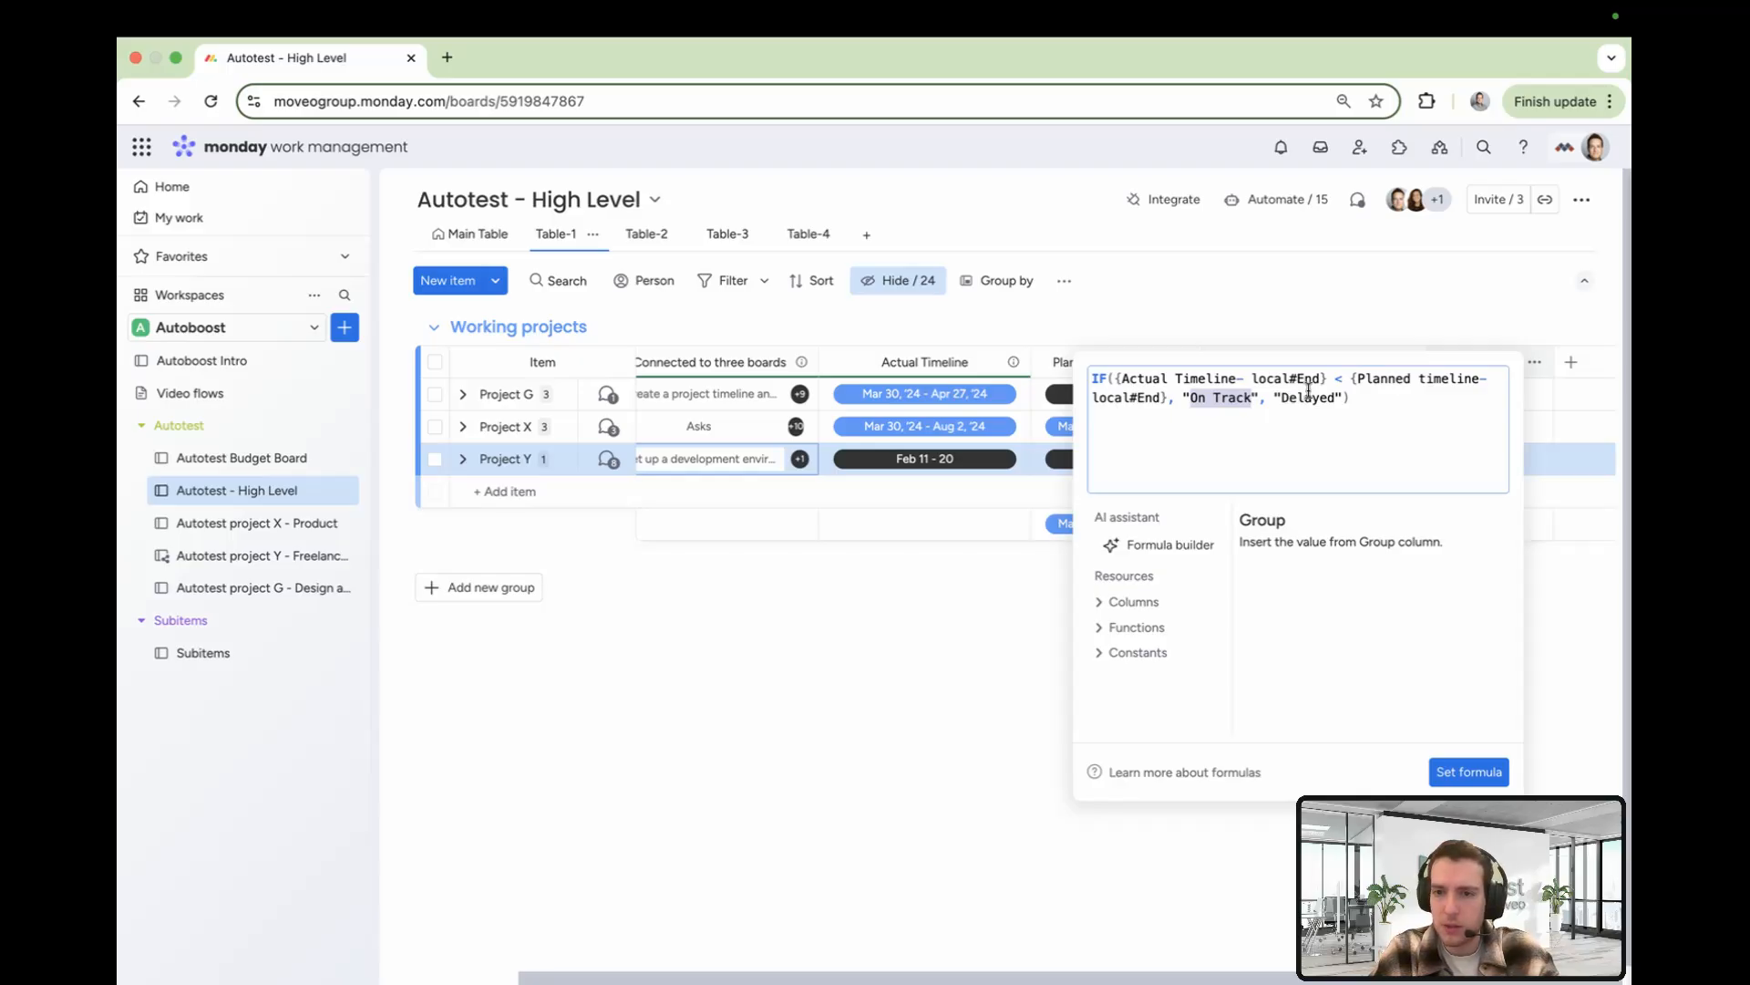
pyautogui.click(972, 626)
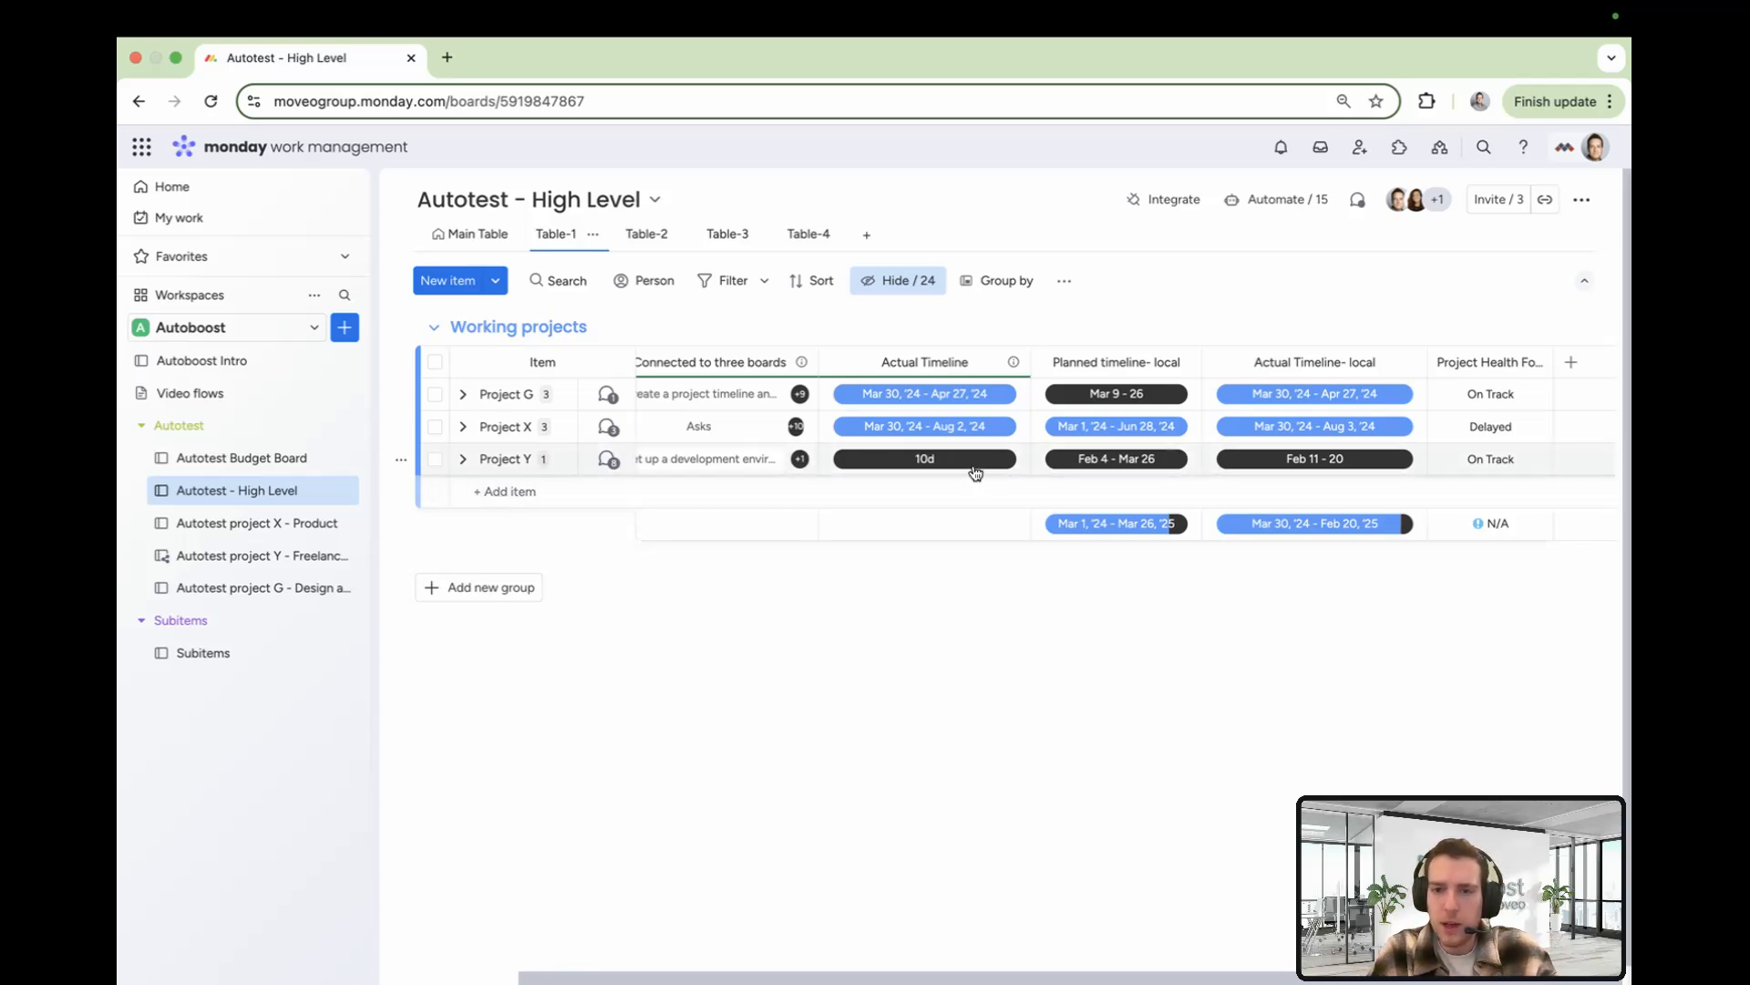
# Open the automation applying a formula from Actual Timeline to Actual Timeline- local and review its trigger column
pyautogui.click(1275, 203)
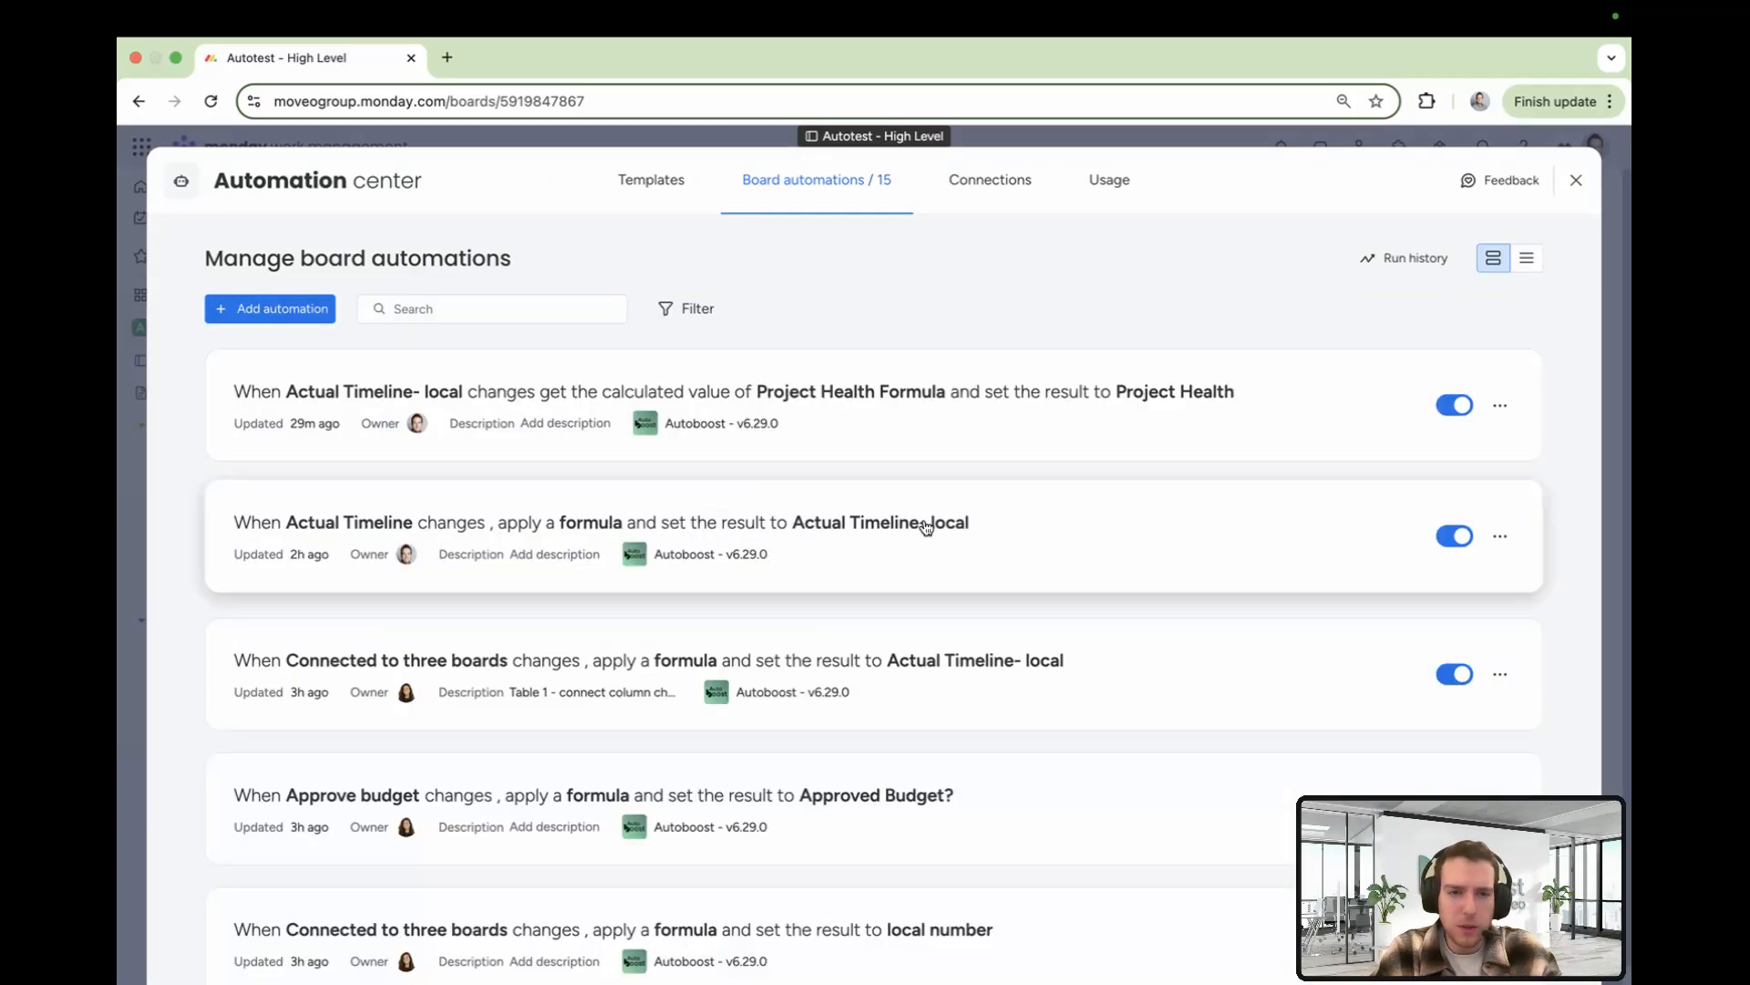
pyautogui.click(1107, 536)
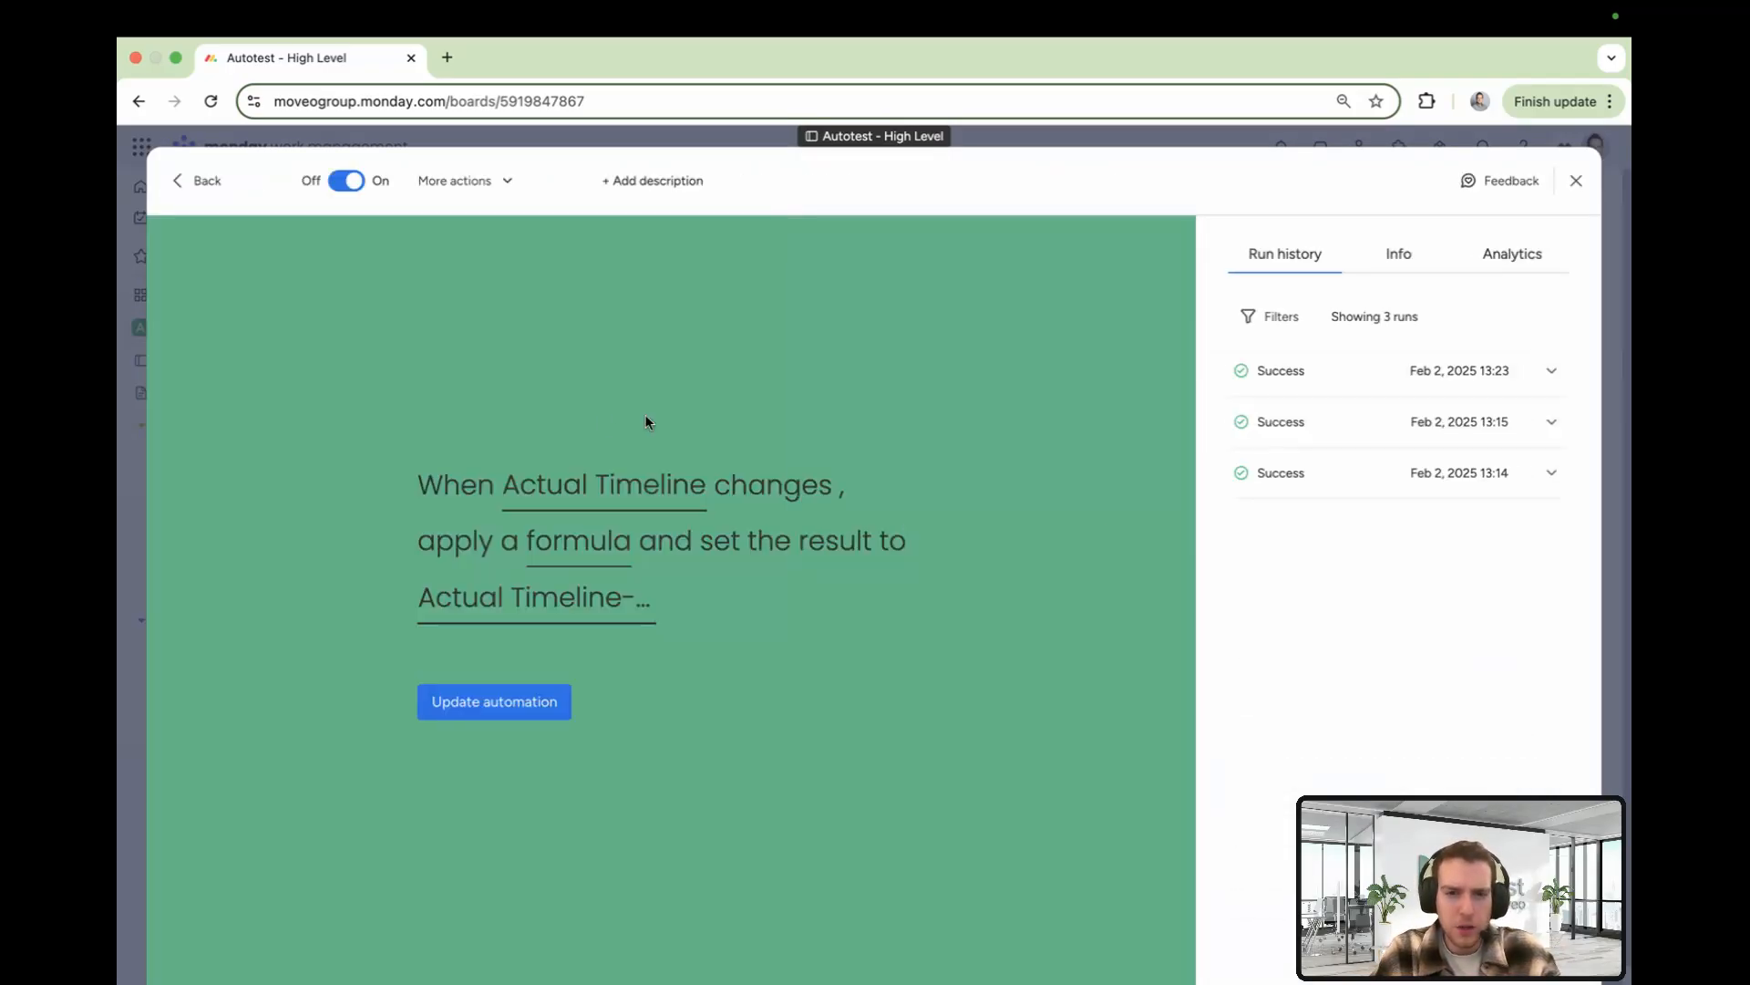
pyautogui.click(602, 484)
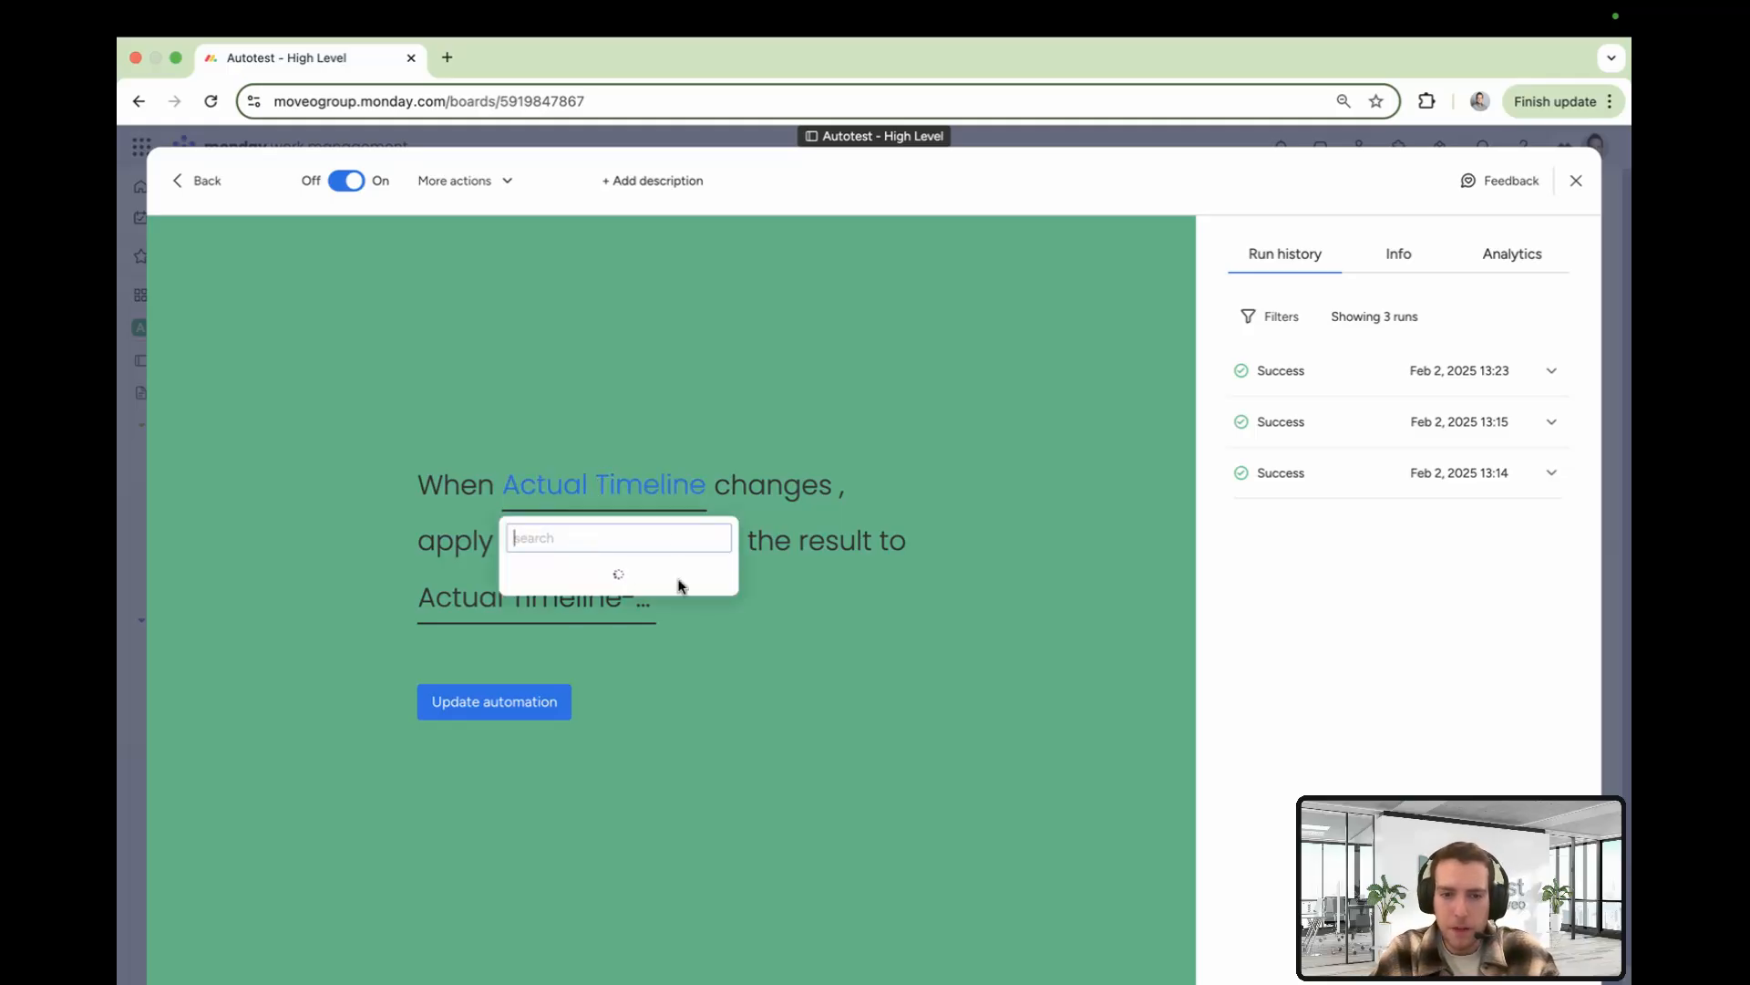
pyautogui.scroll(-3, 588, 625)
pyautogui.scroll(3, 588, 626)
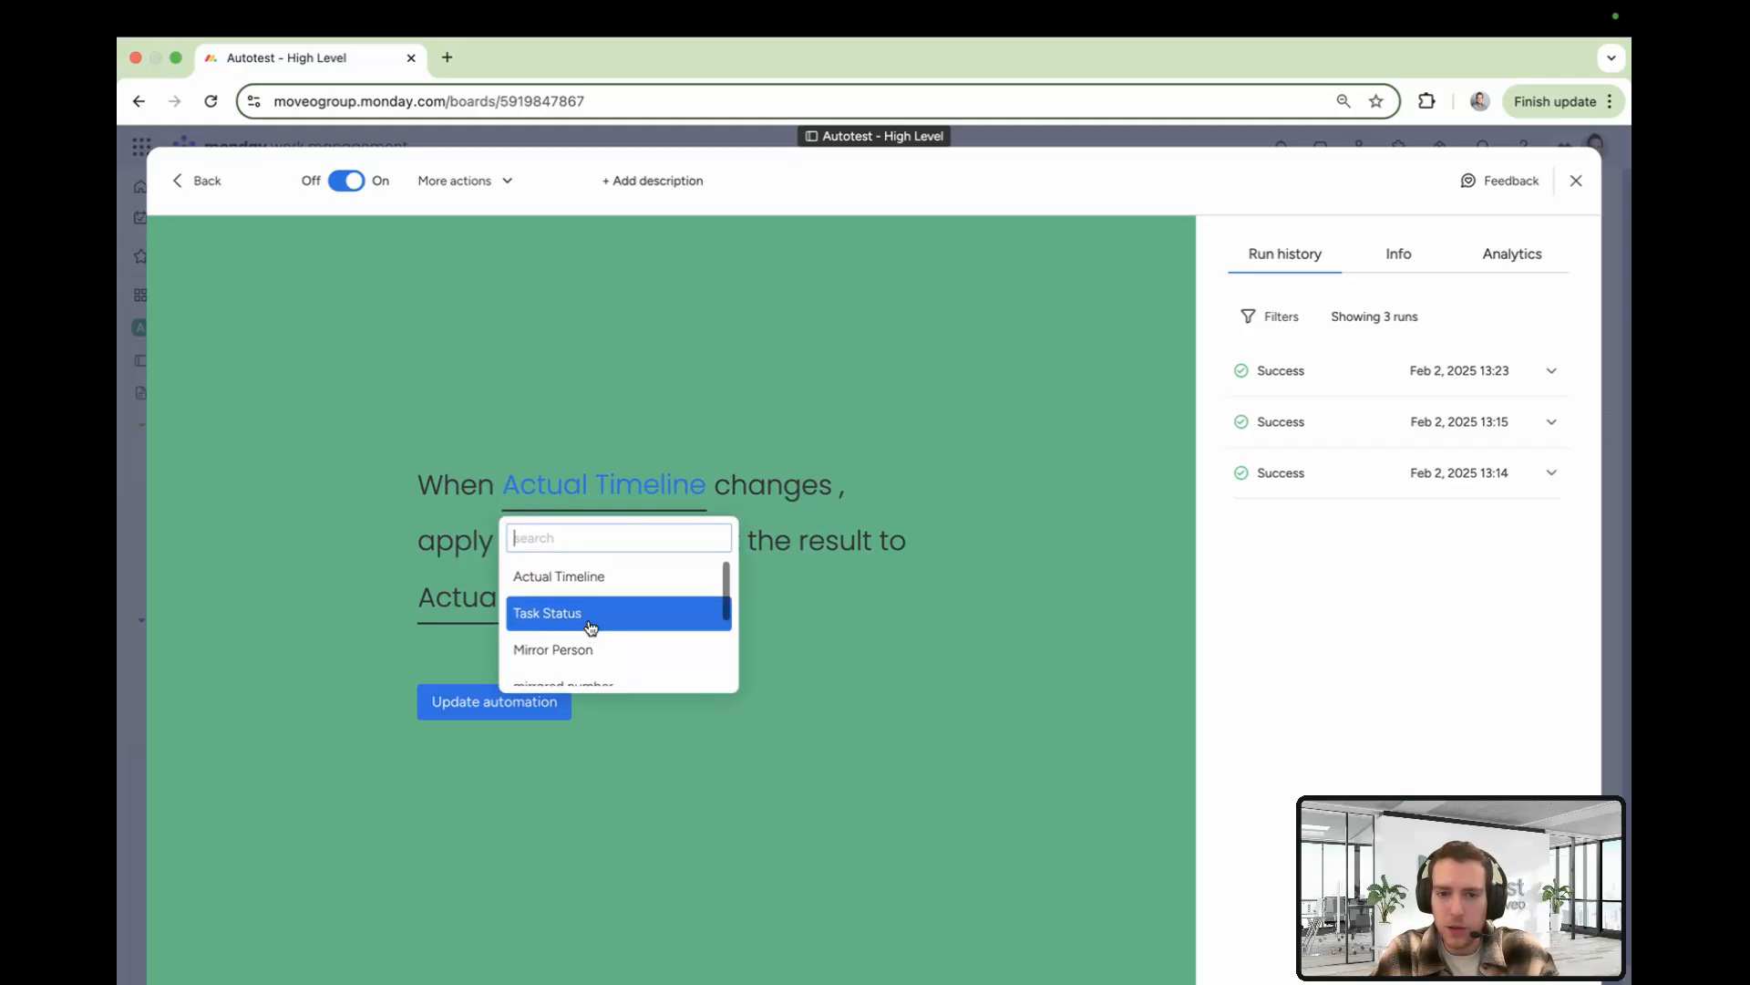
pyautogui.click(587, 578)
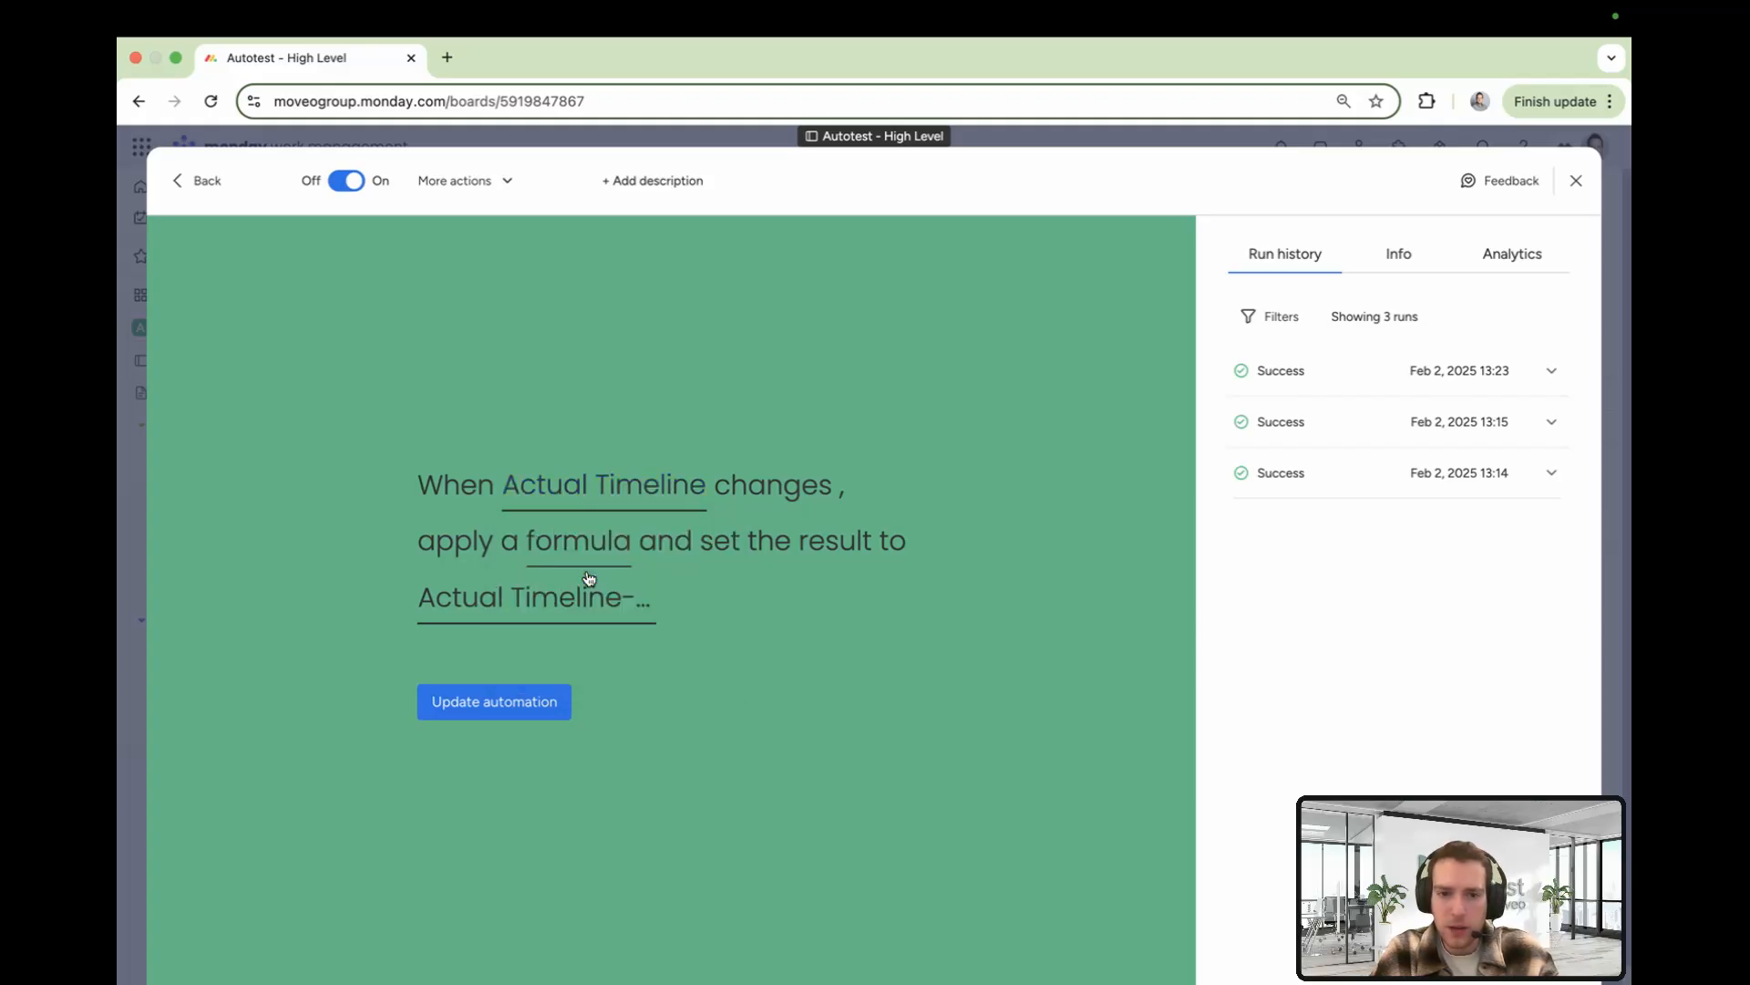
# Review that automation's formula and result column, then close the automation center
pyautogui.click(610, 549)
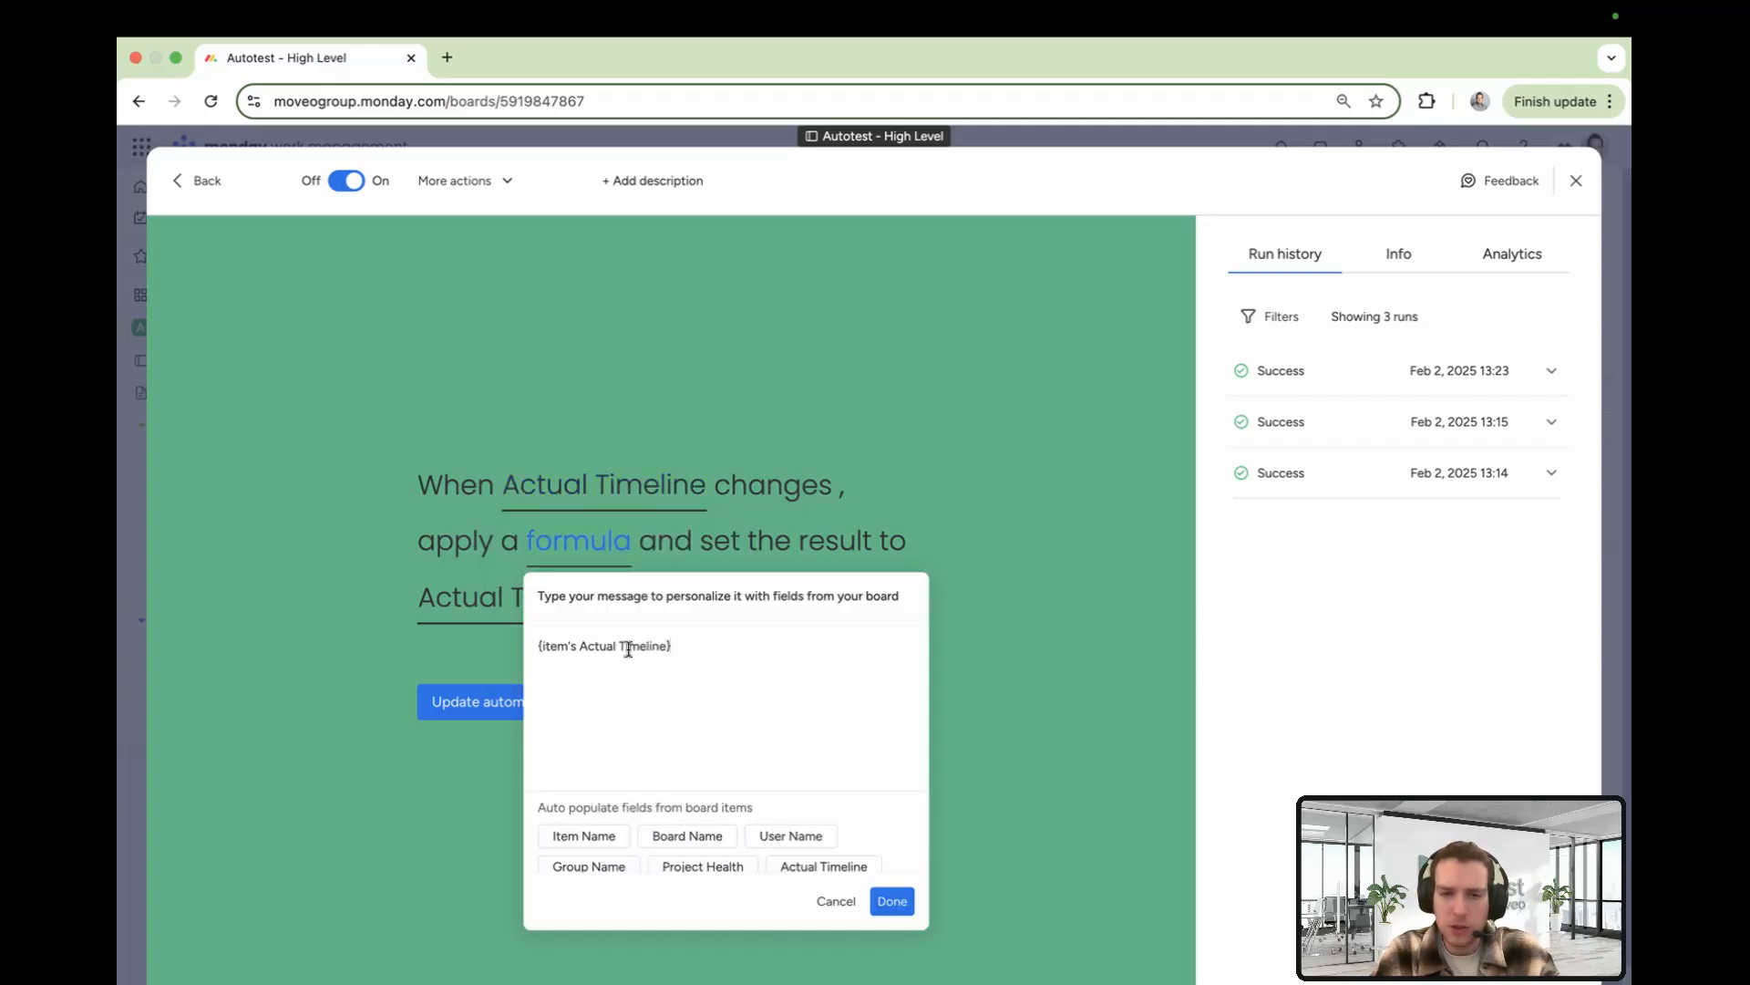
pyautogui.moveTo(672, 649); pyautogui.dragTo(532, 646)
pyautogui.click(972, 640)
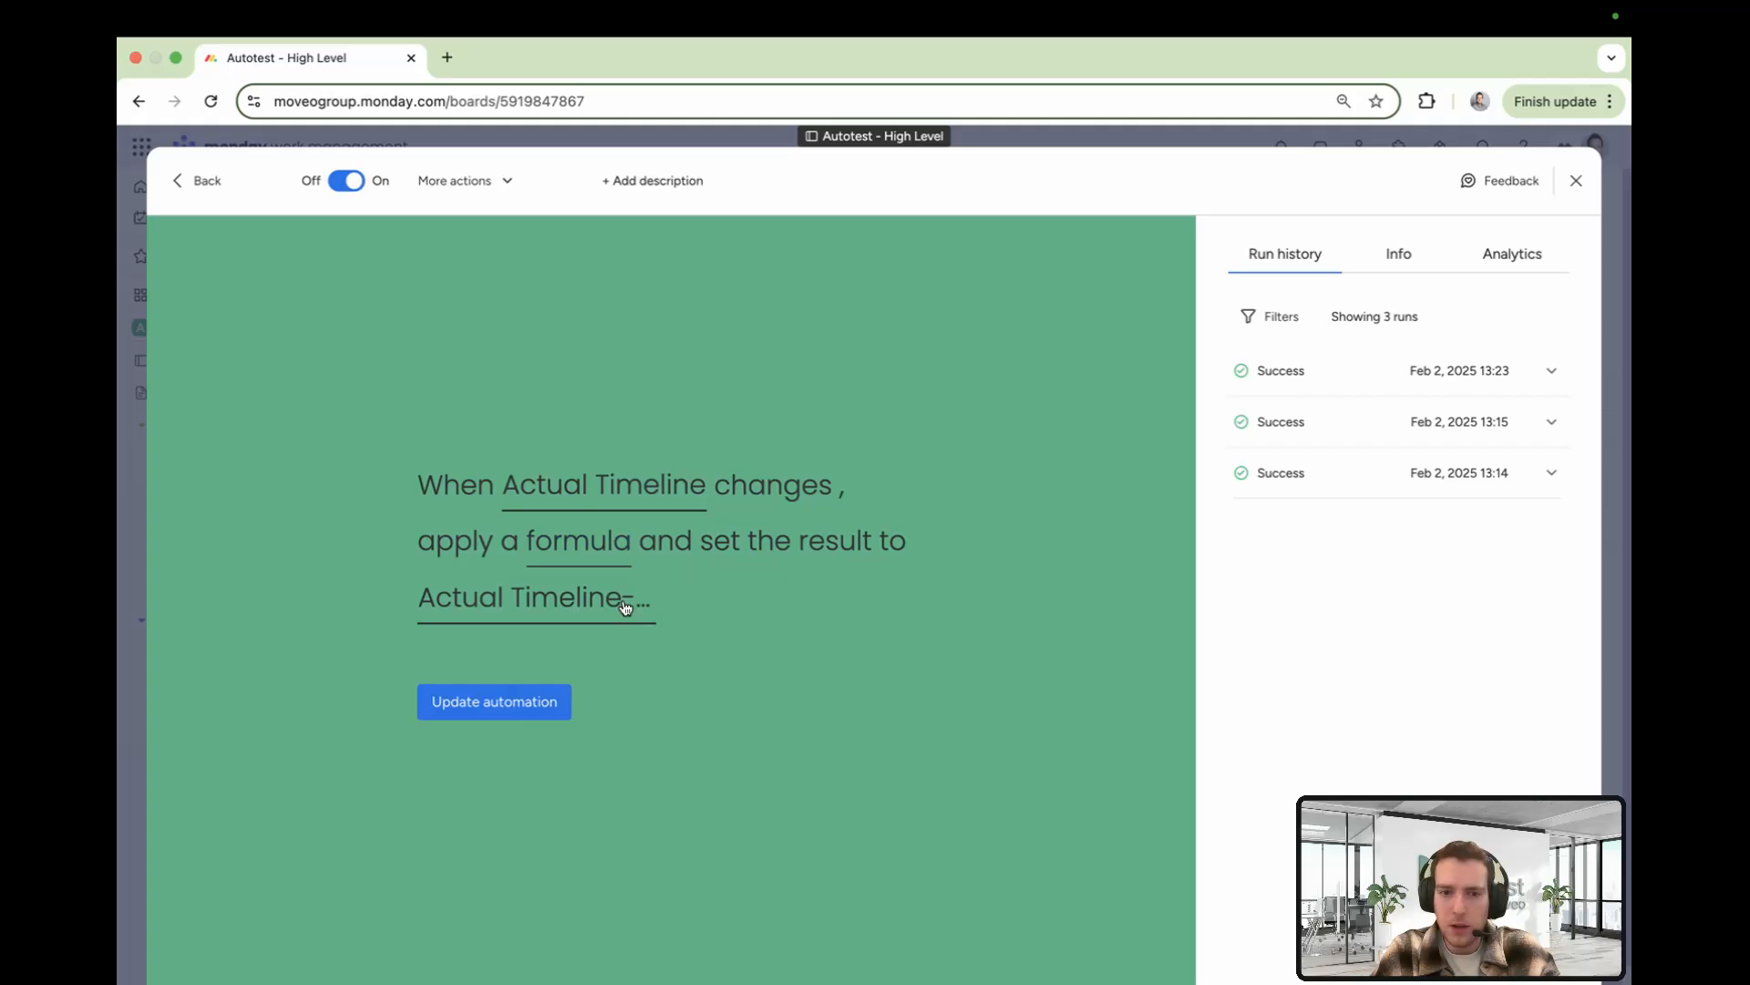
pyautogui.click(563, 613)
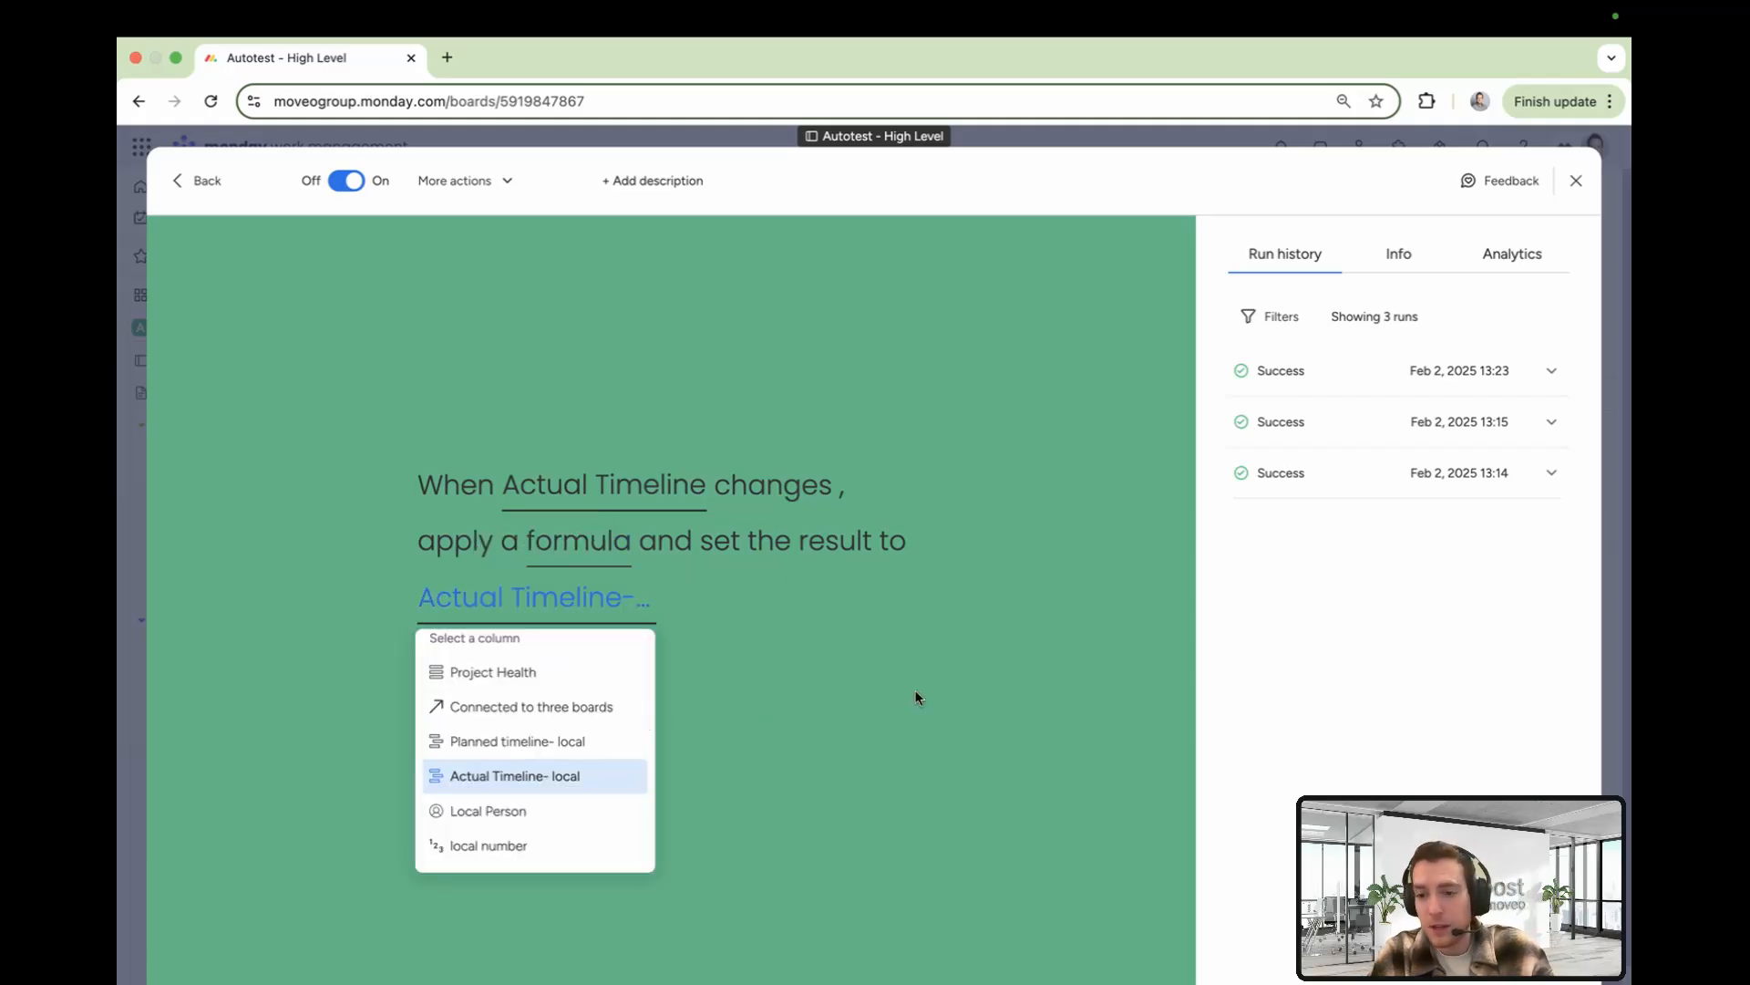
pyautogui.click(998, 669)
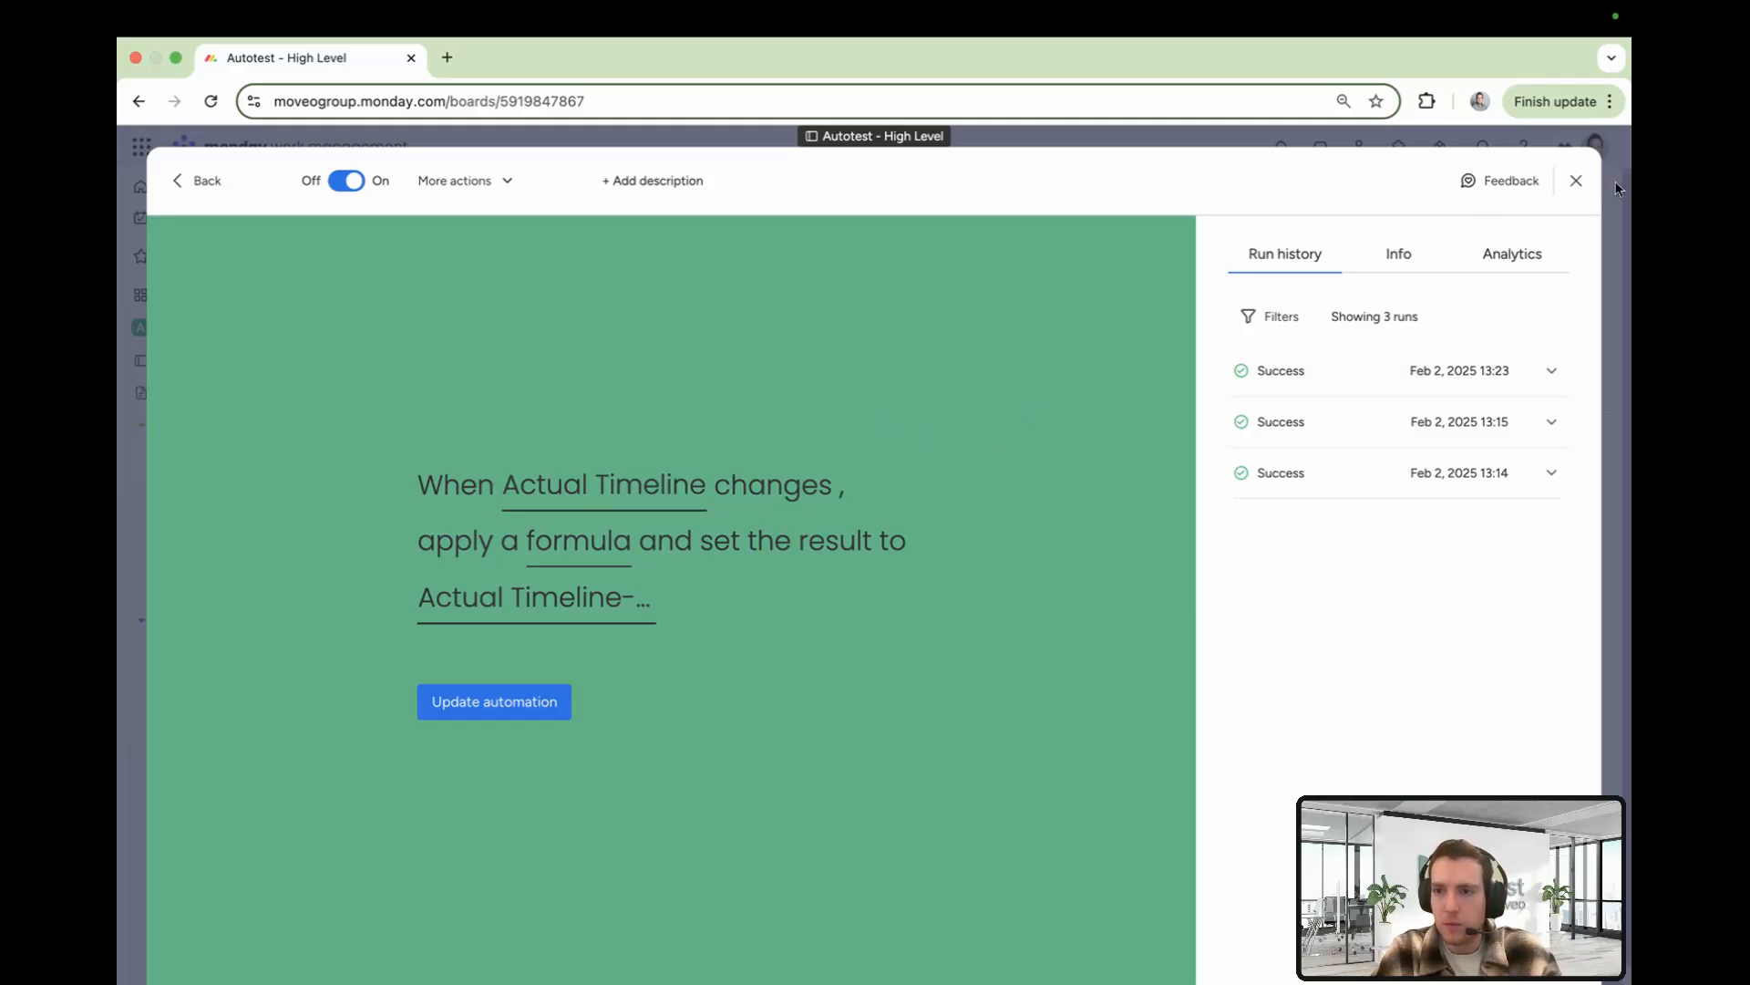
pyautogui.click(1576, 180)
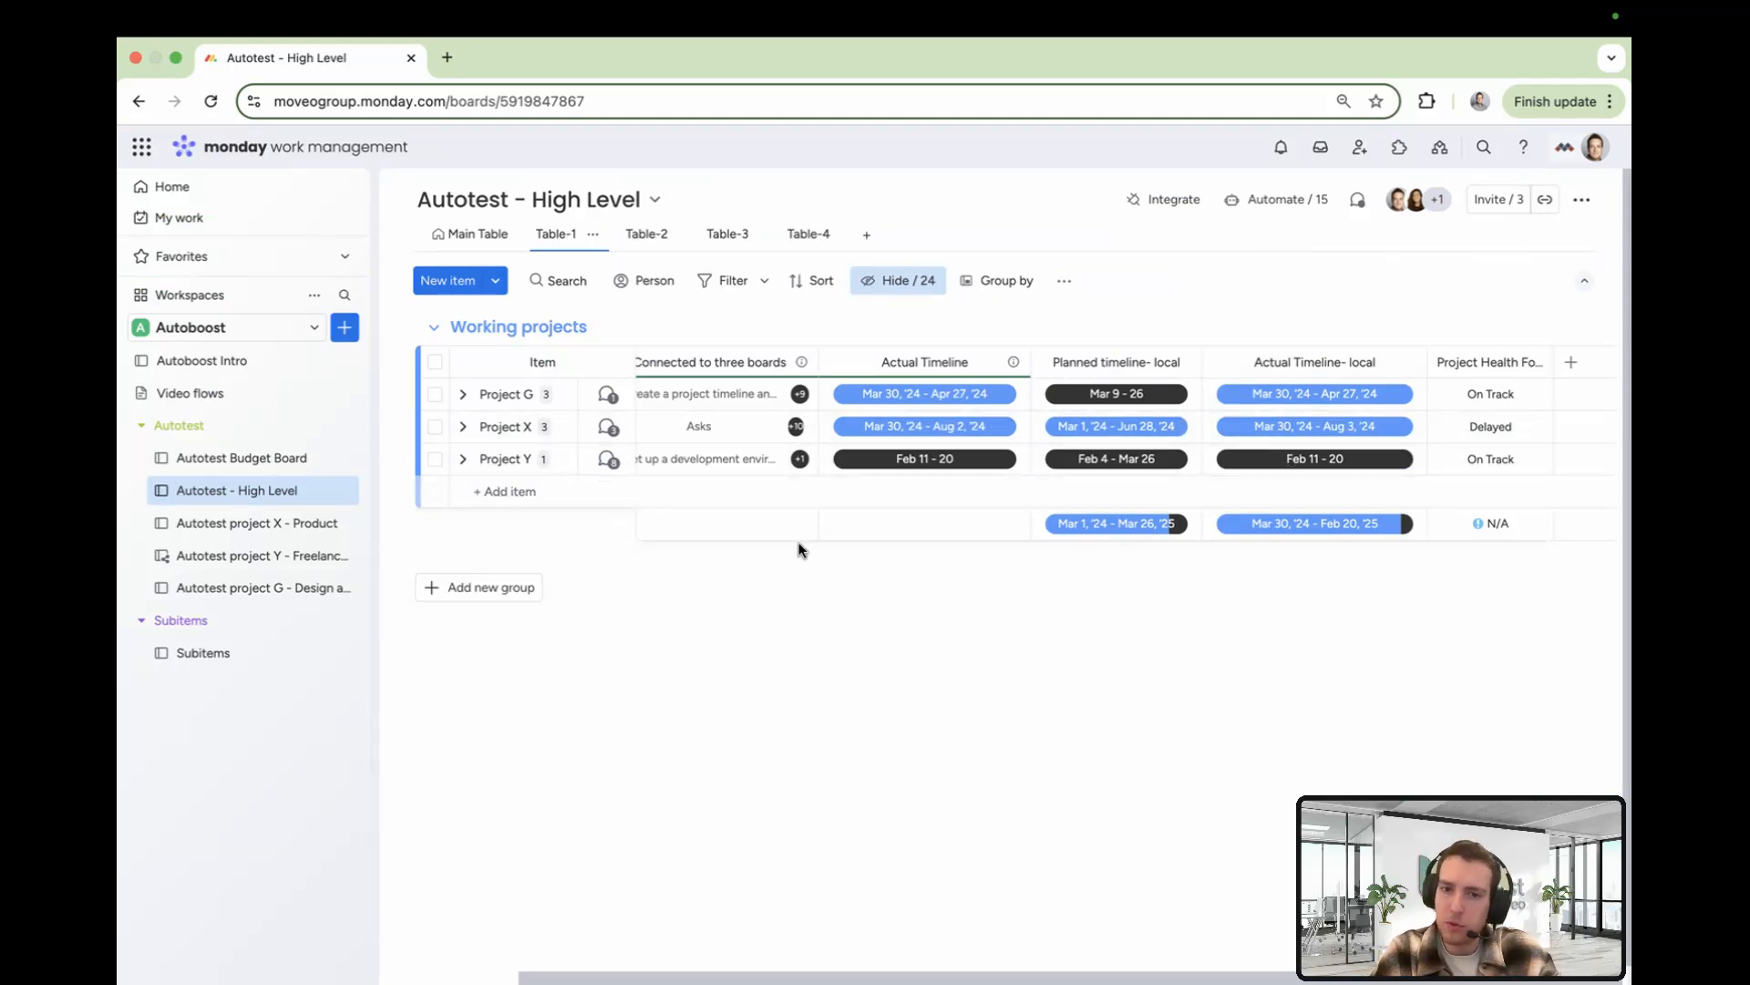
# Set the date of the linked 'Set up a development environment…' item to Apr 20, 2025
pyautogui.hscroll(-2, 802, 542)
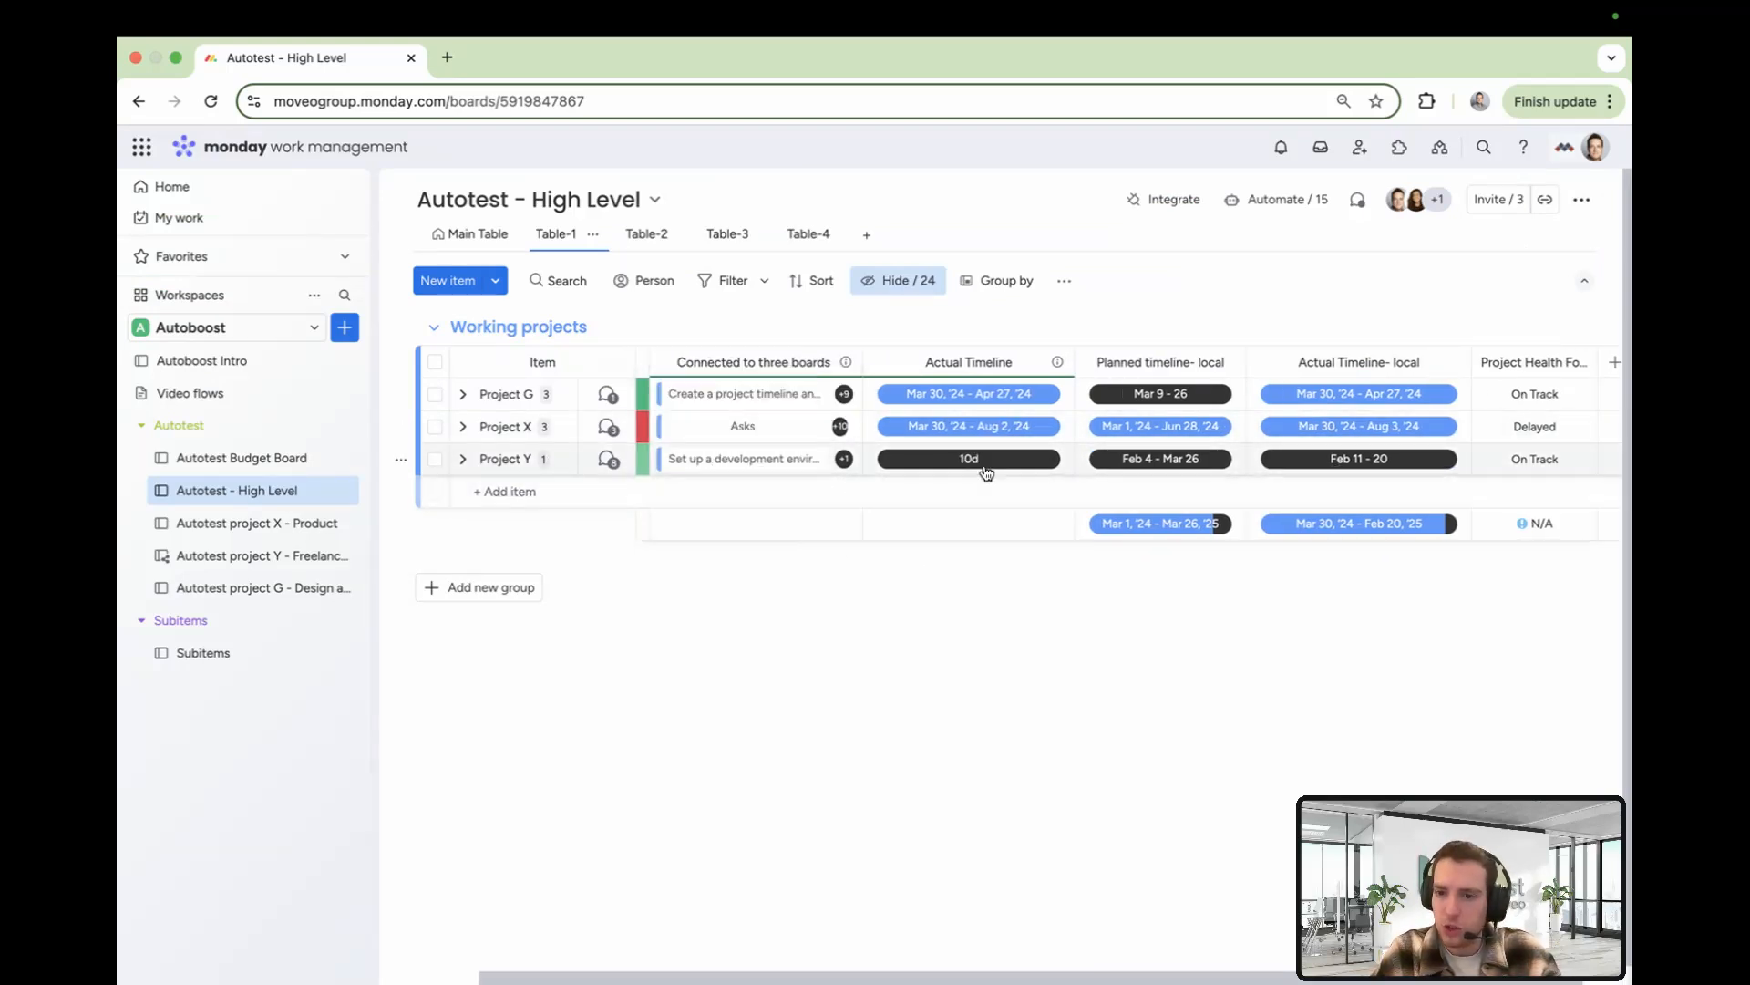
pyautogui.hscroll(2, 1013, 473)
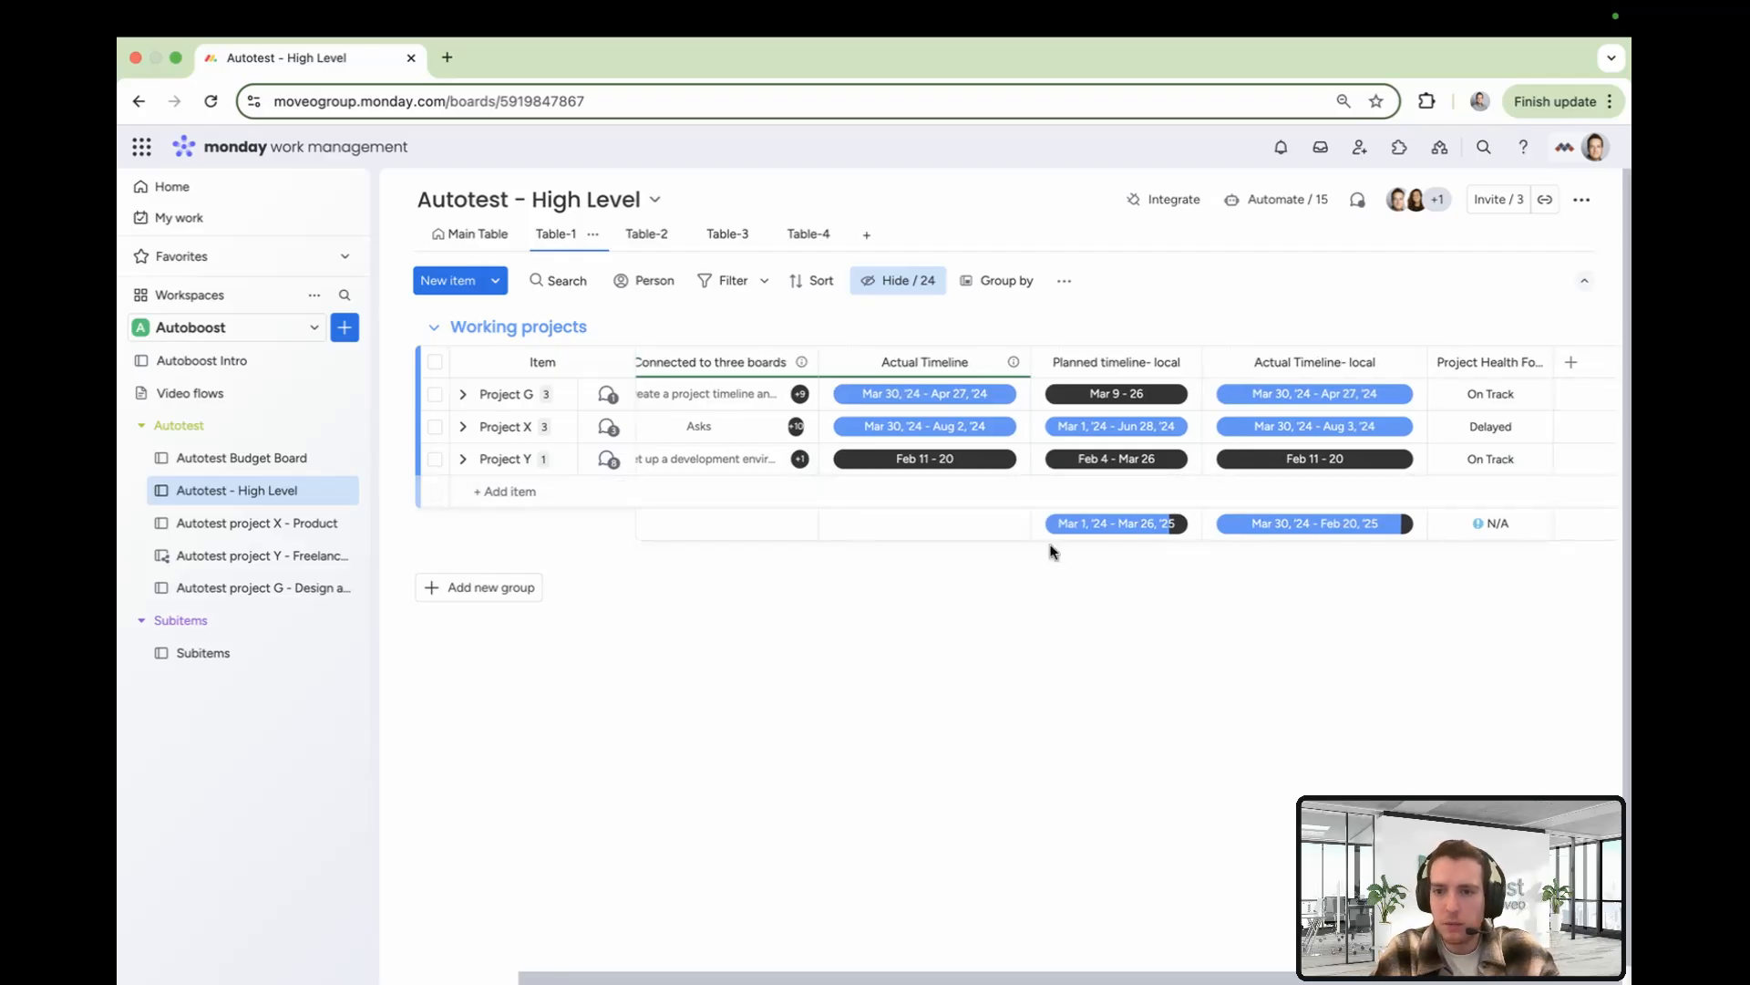
pyautogui.click(903, 460)
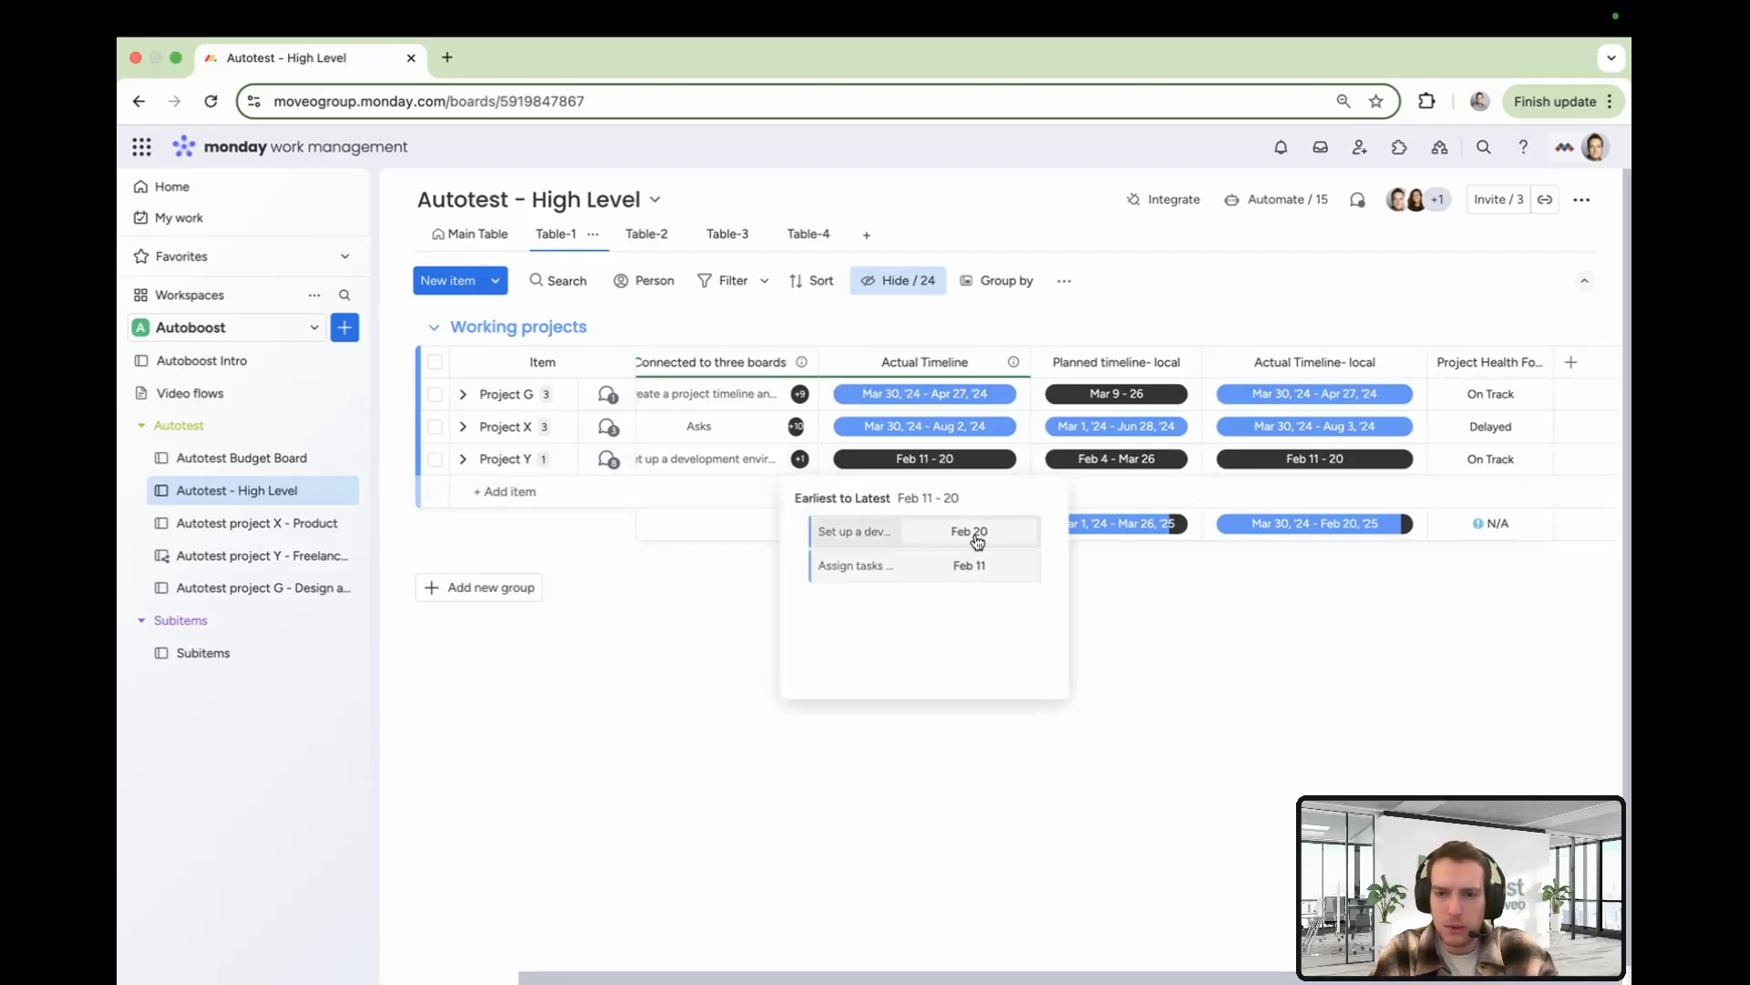
pyautogui.click(971, 535)
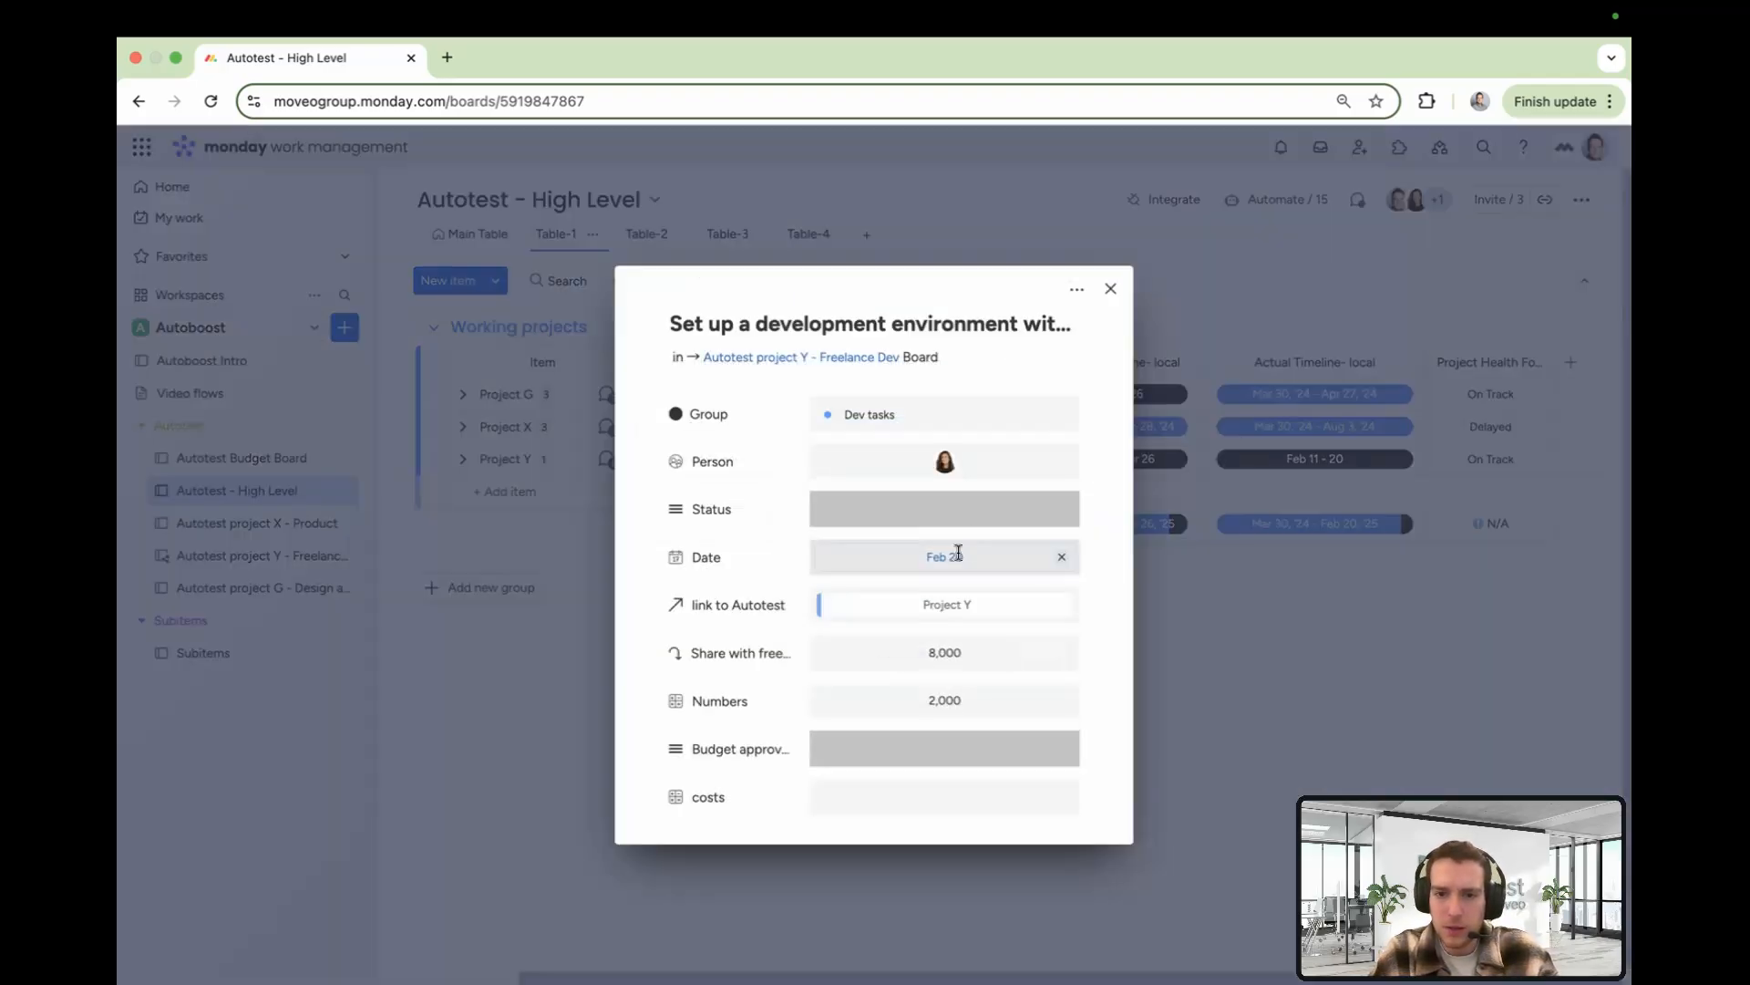
pyautogui.click(986, 565)
pyautogui.click(1049, 669)
pyautogui.click(1050, 669)
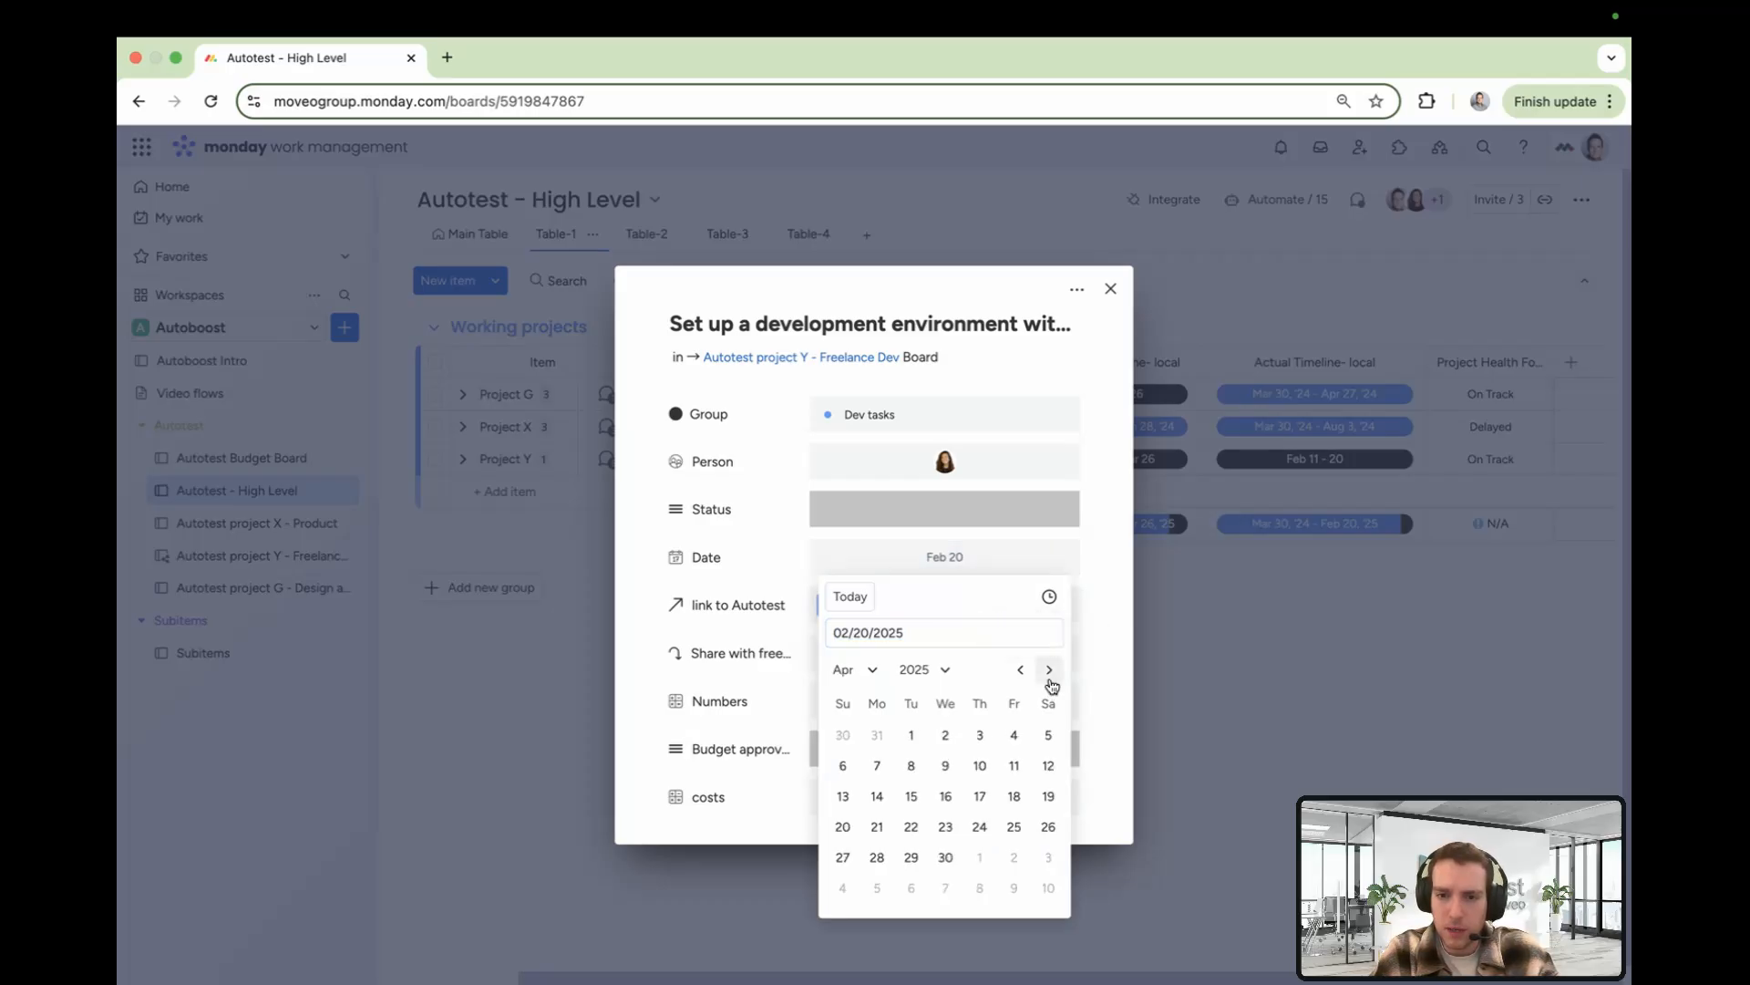
pyautogui.click(843, 826)
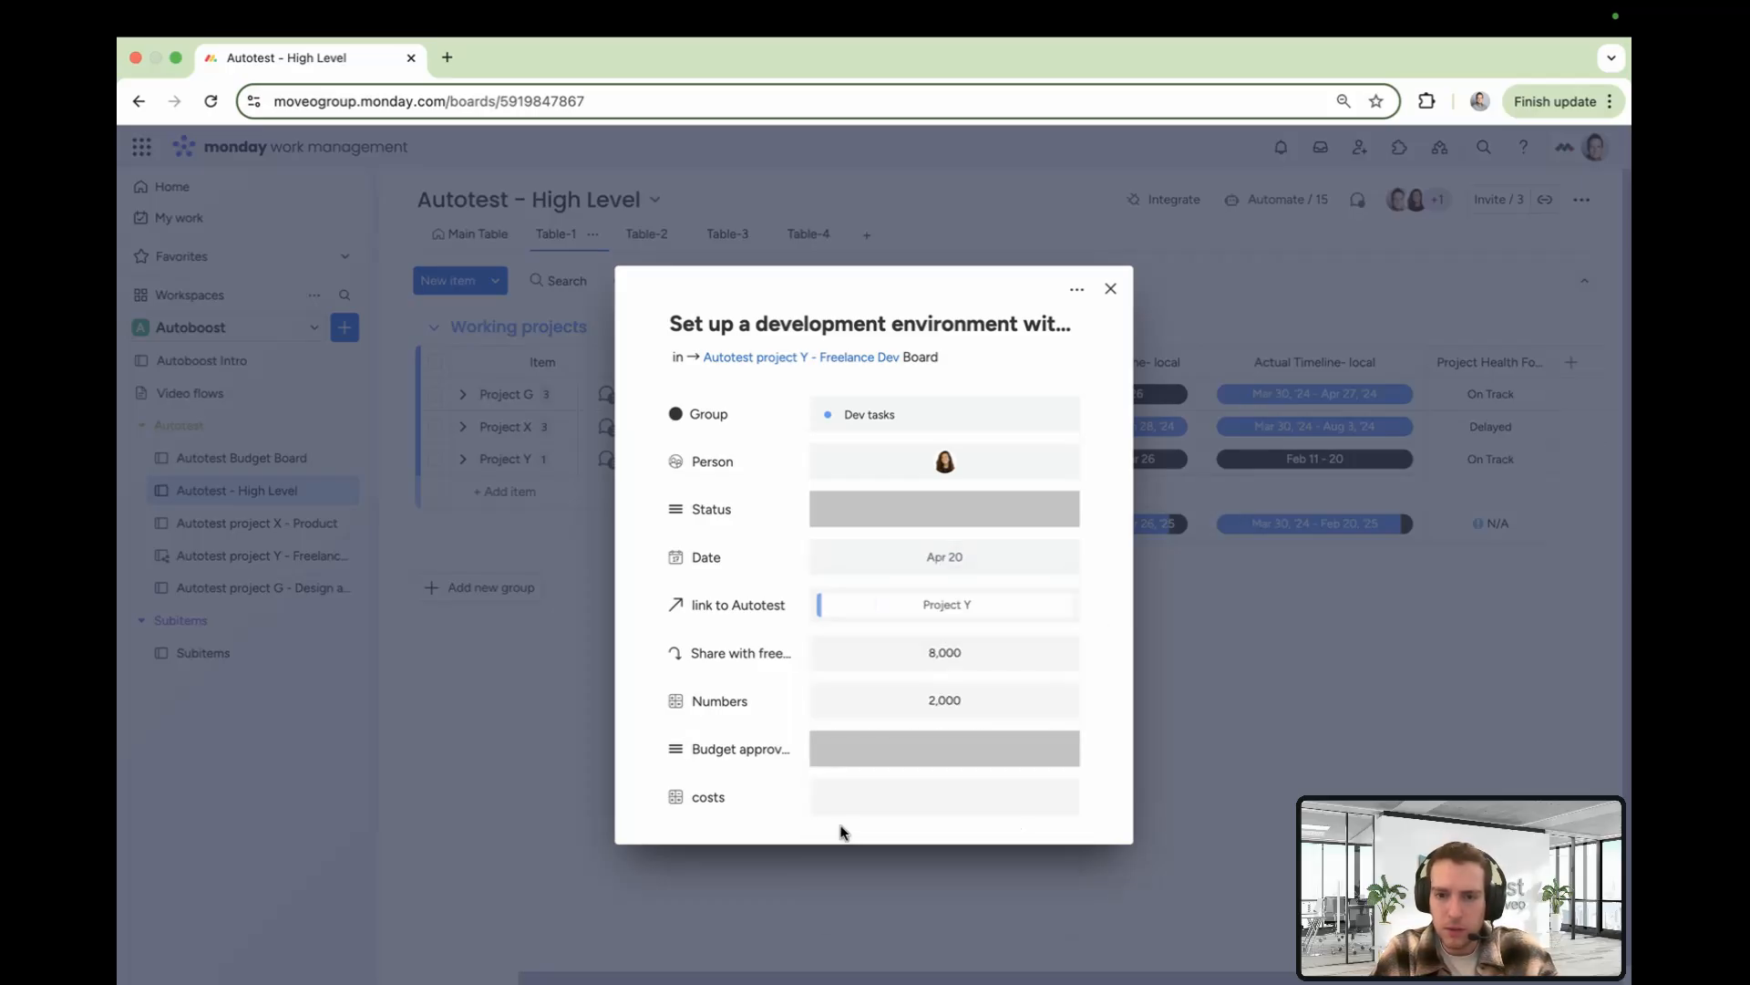
pyautogui.click(1254, 684)
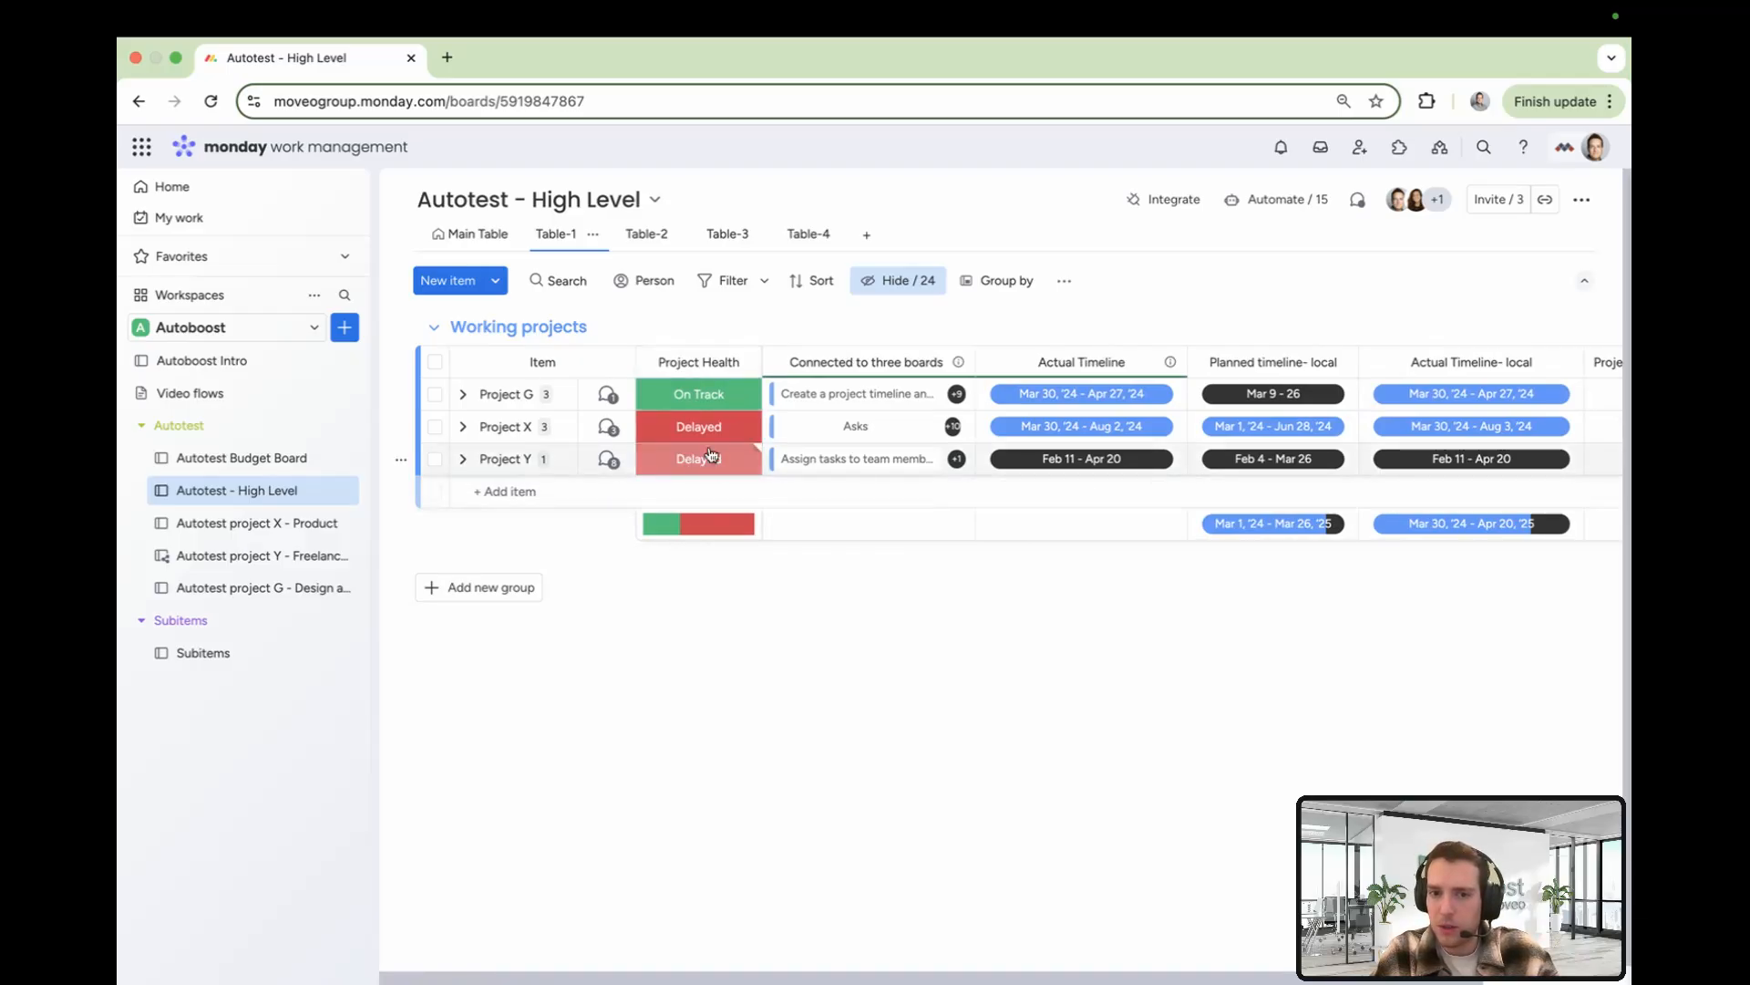
# Open the automation that sets Project Health from the Project Health Formula and review its Actual Timeline- local trigger column
pyautogui.click(1299, 205)
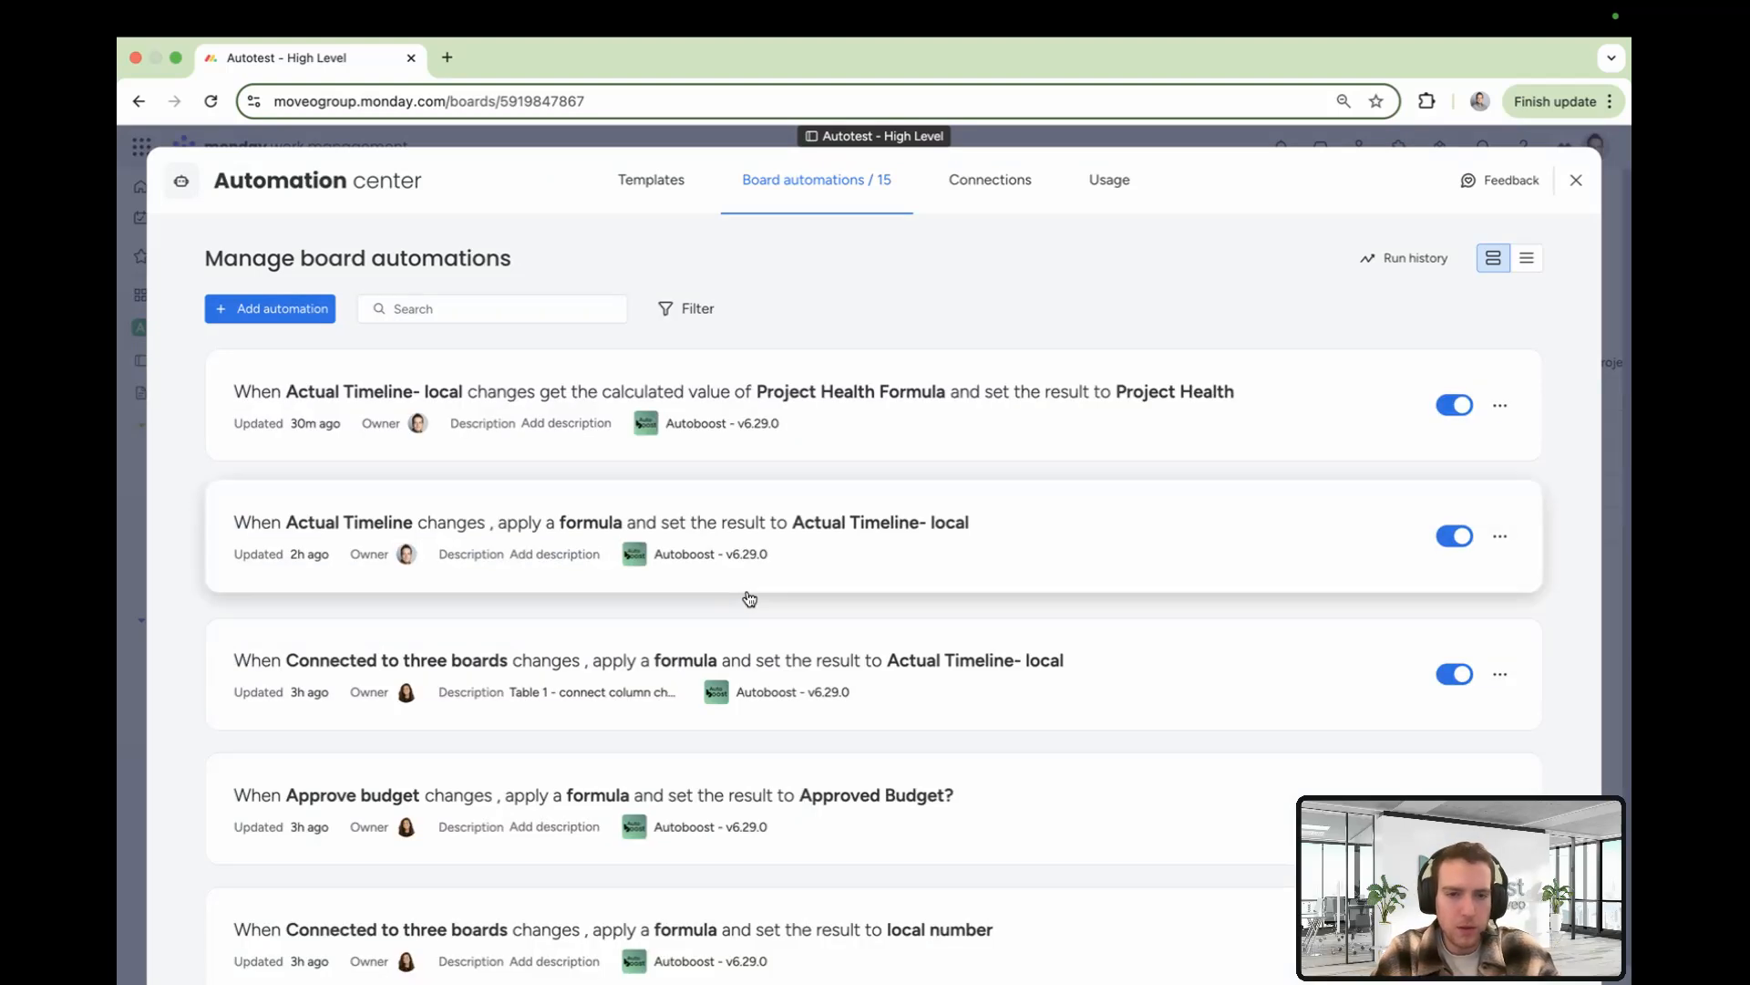
pyautogui.click(981, 412)
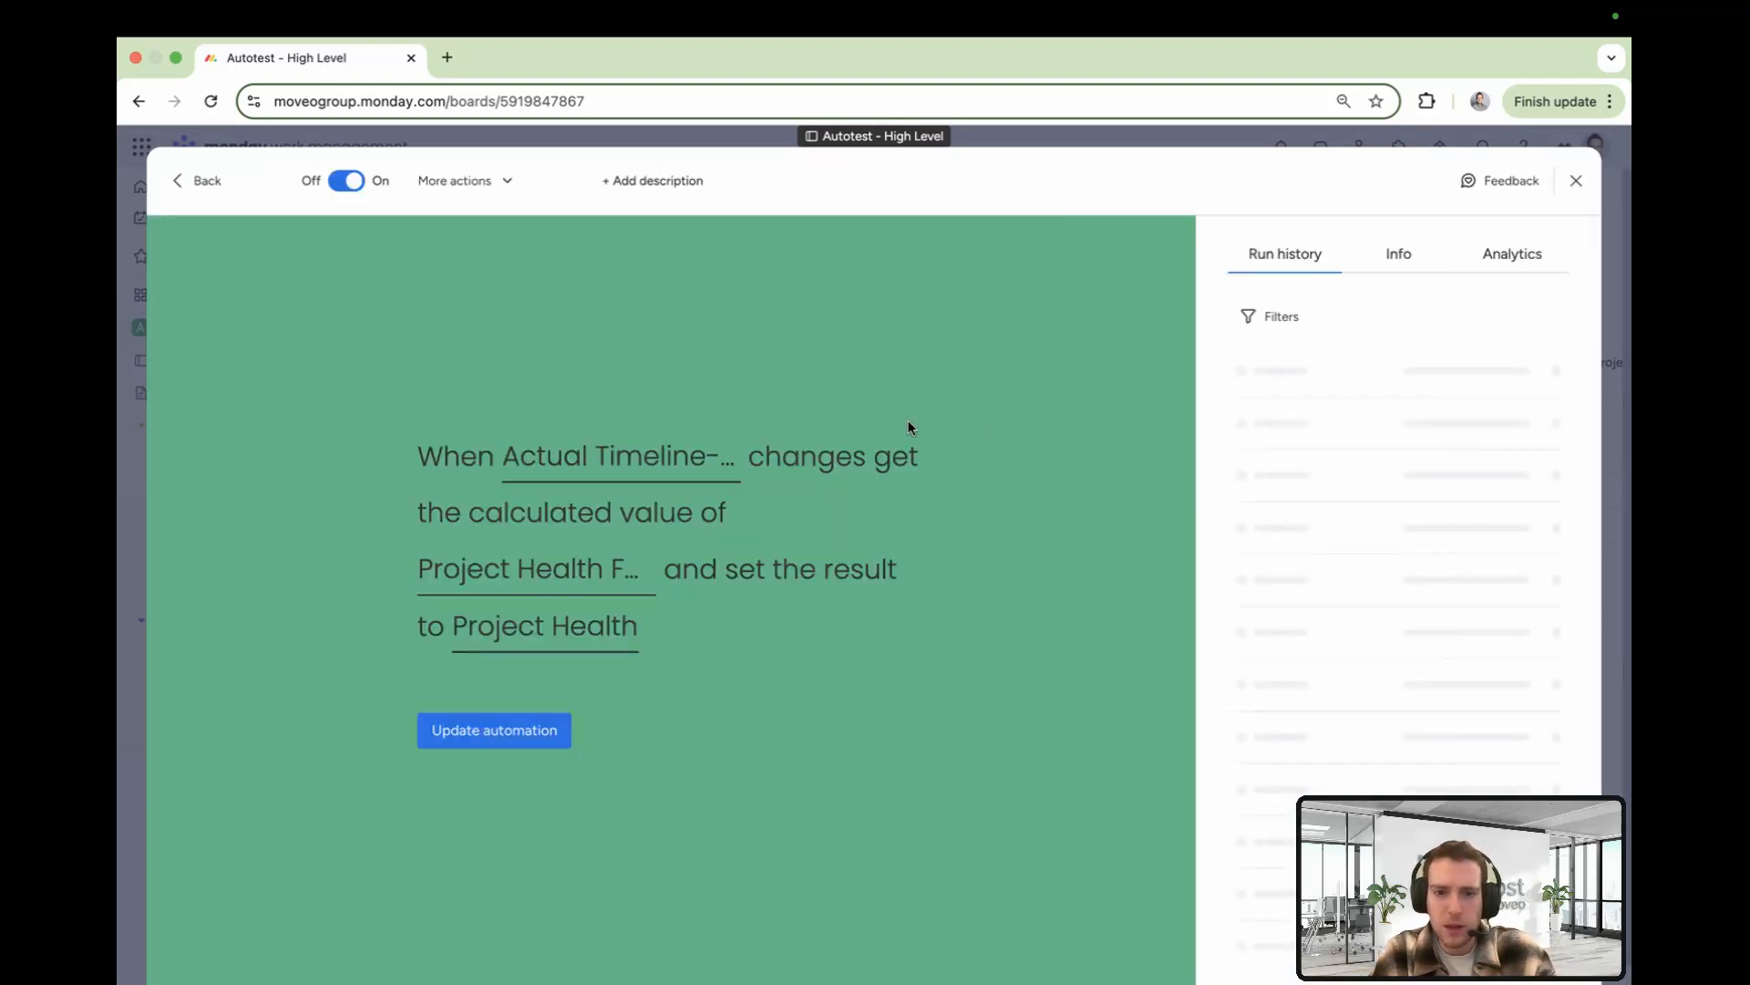
pyautogui.click(560, 452)
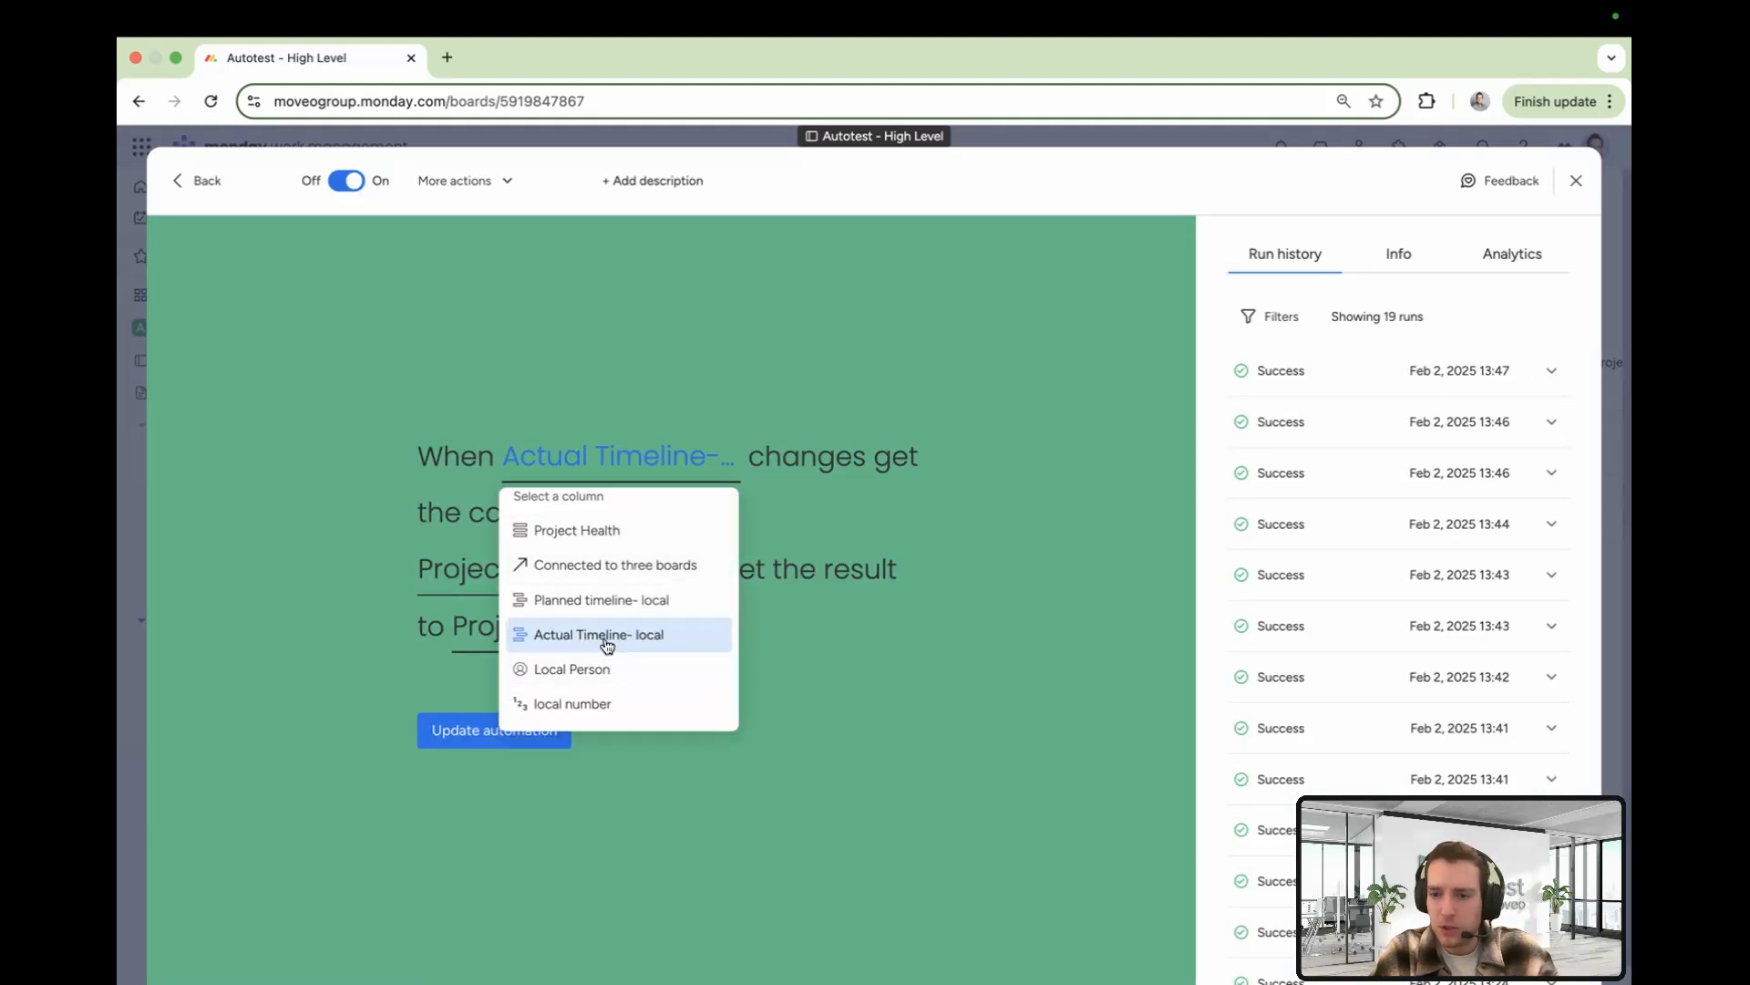
pyautogui.click(1005, 565)
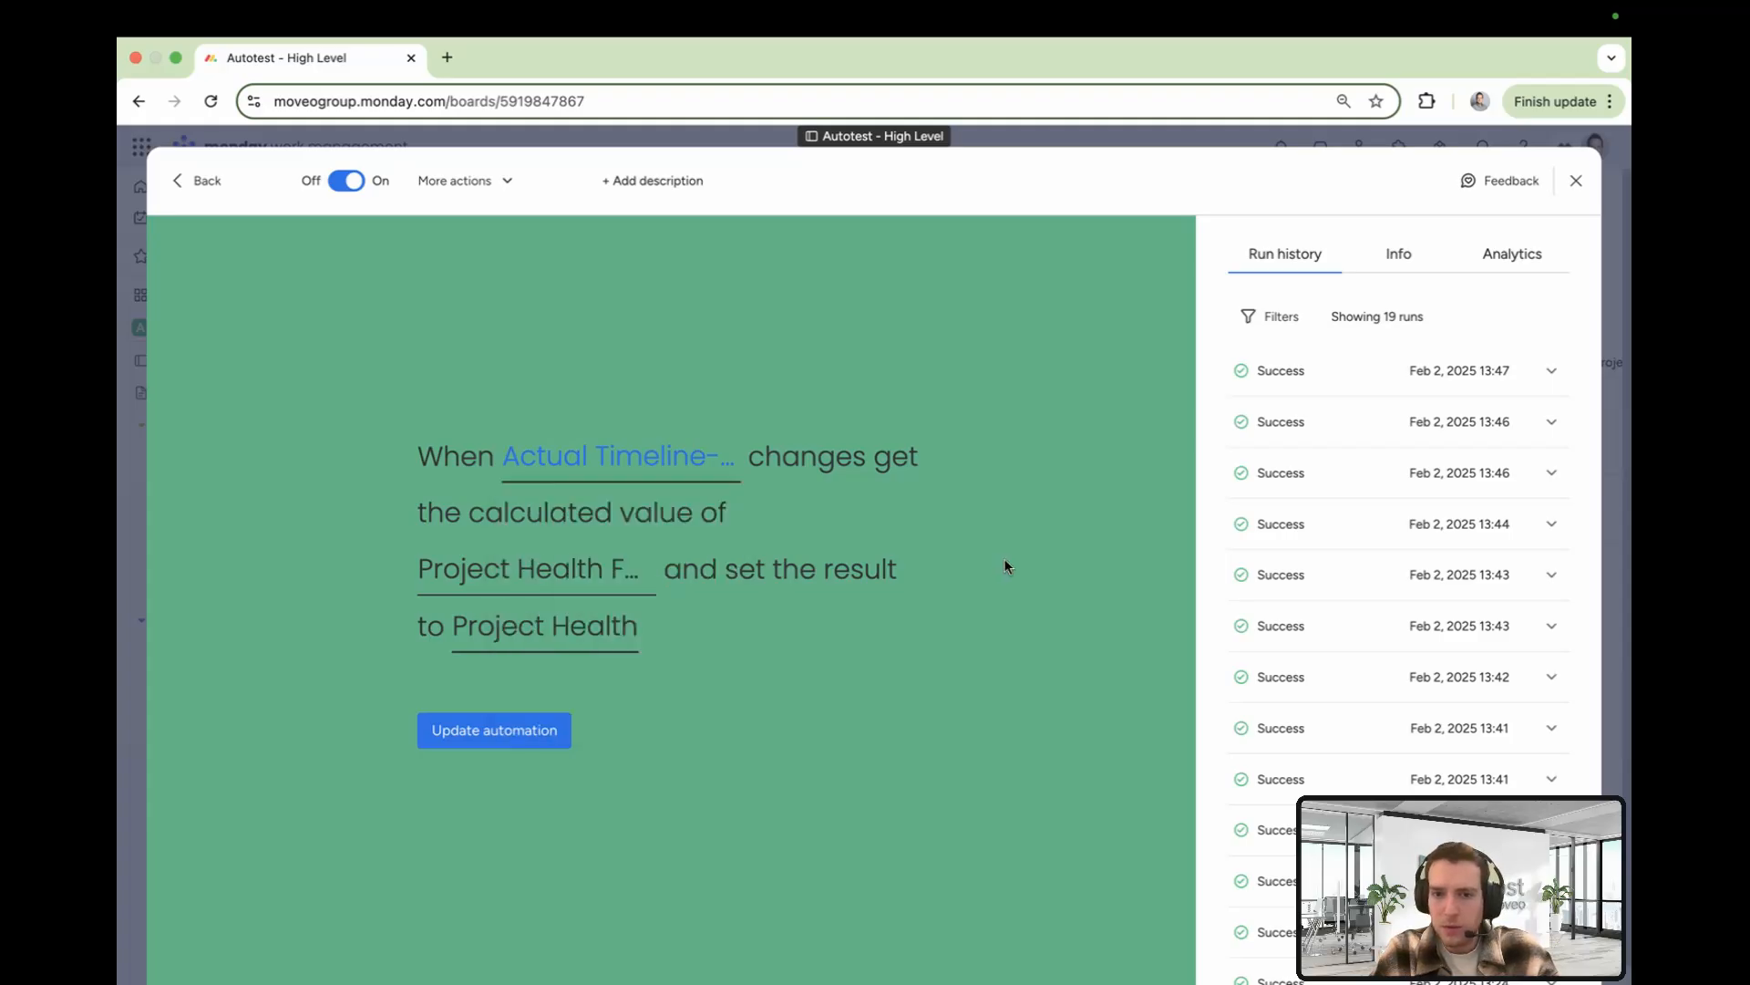
# Review that automation's Project Health Formula source and Project Health result column, then close the automation center
pyautogui.click(543, 585)
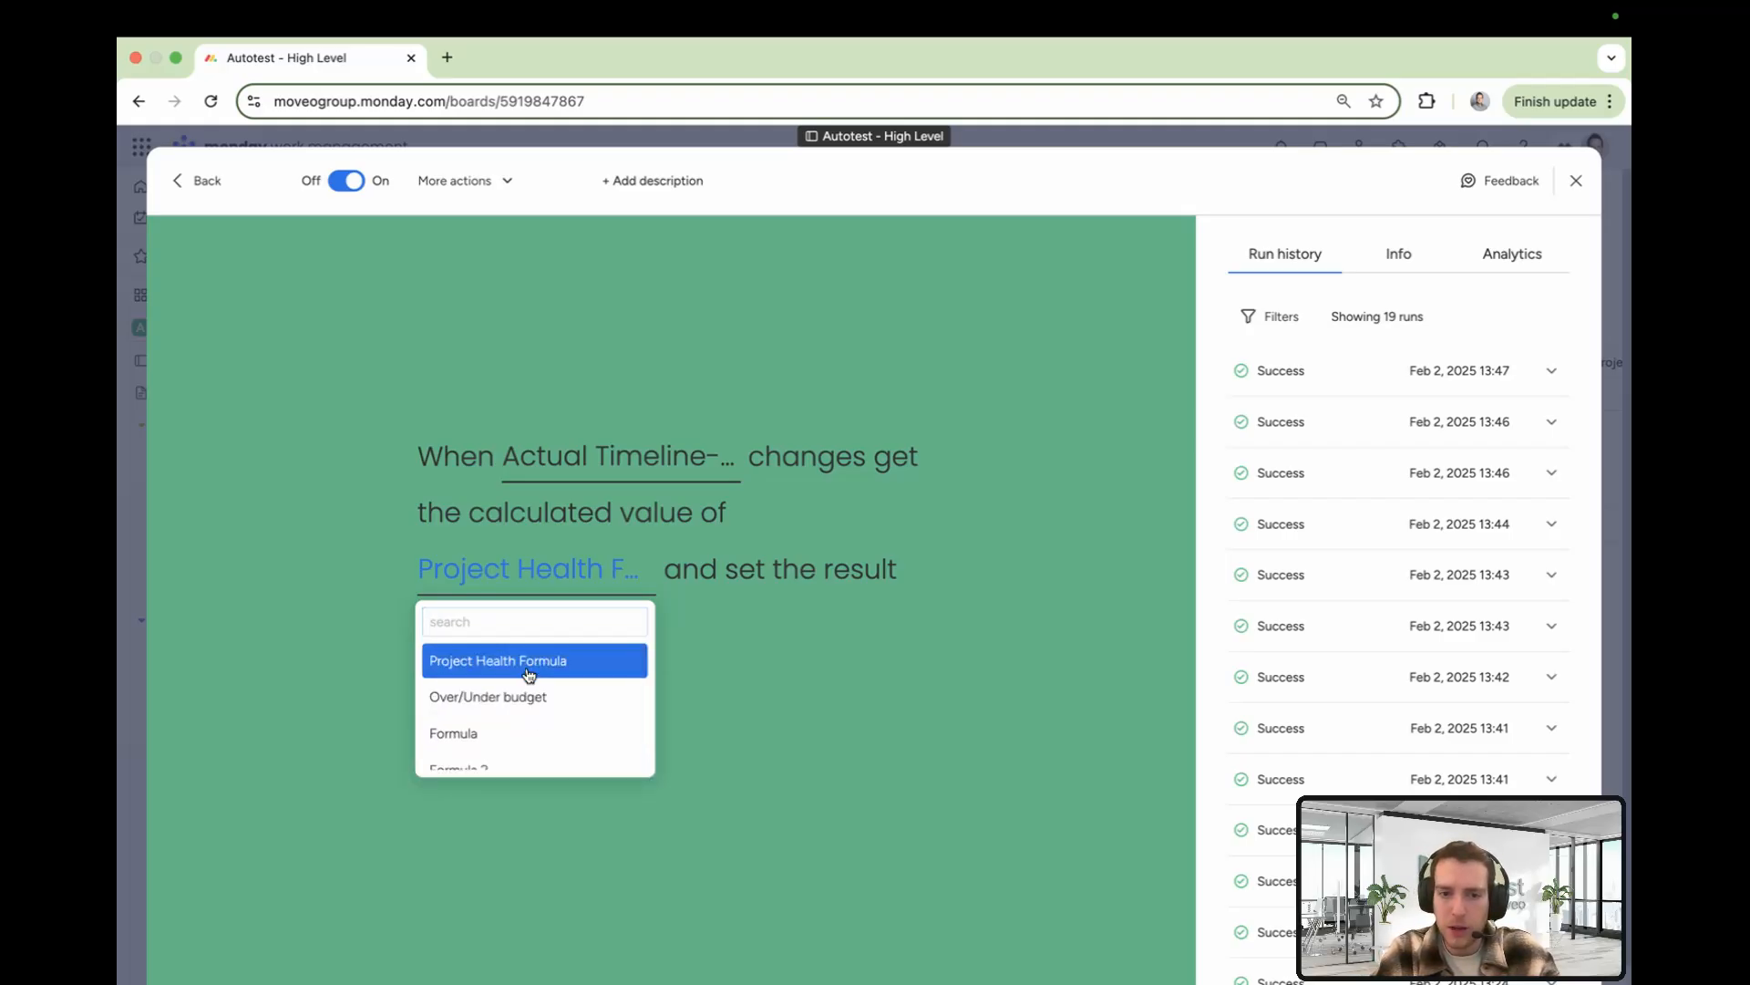
pyautogui.click(529, 663)
pyautogui.click(605, 626)
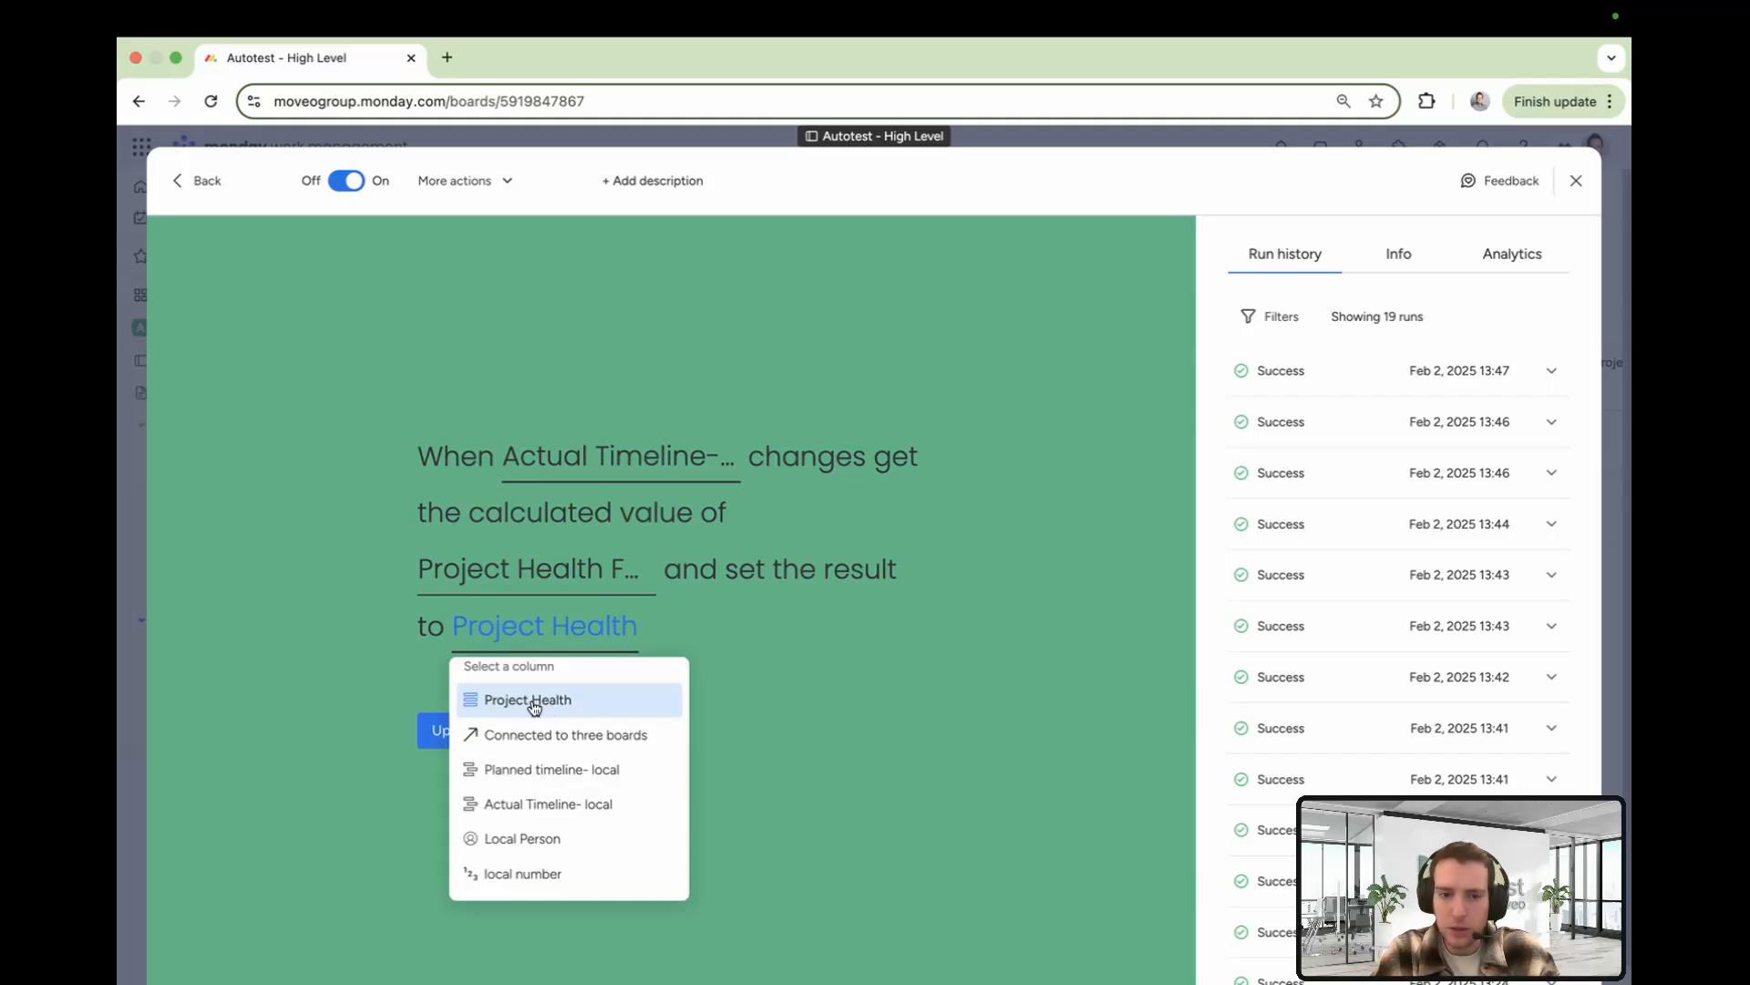
pyautogui.click(593, 709)
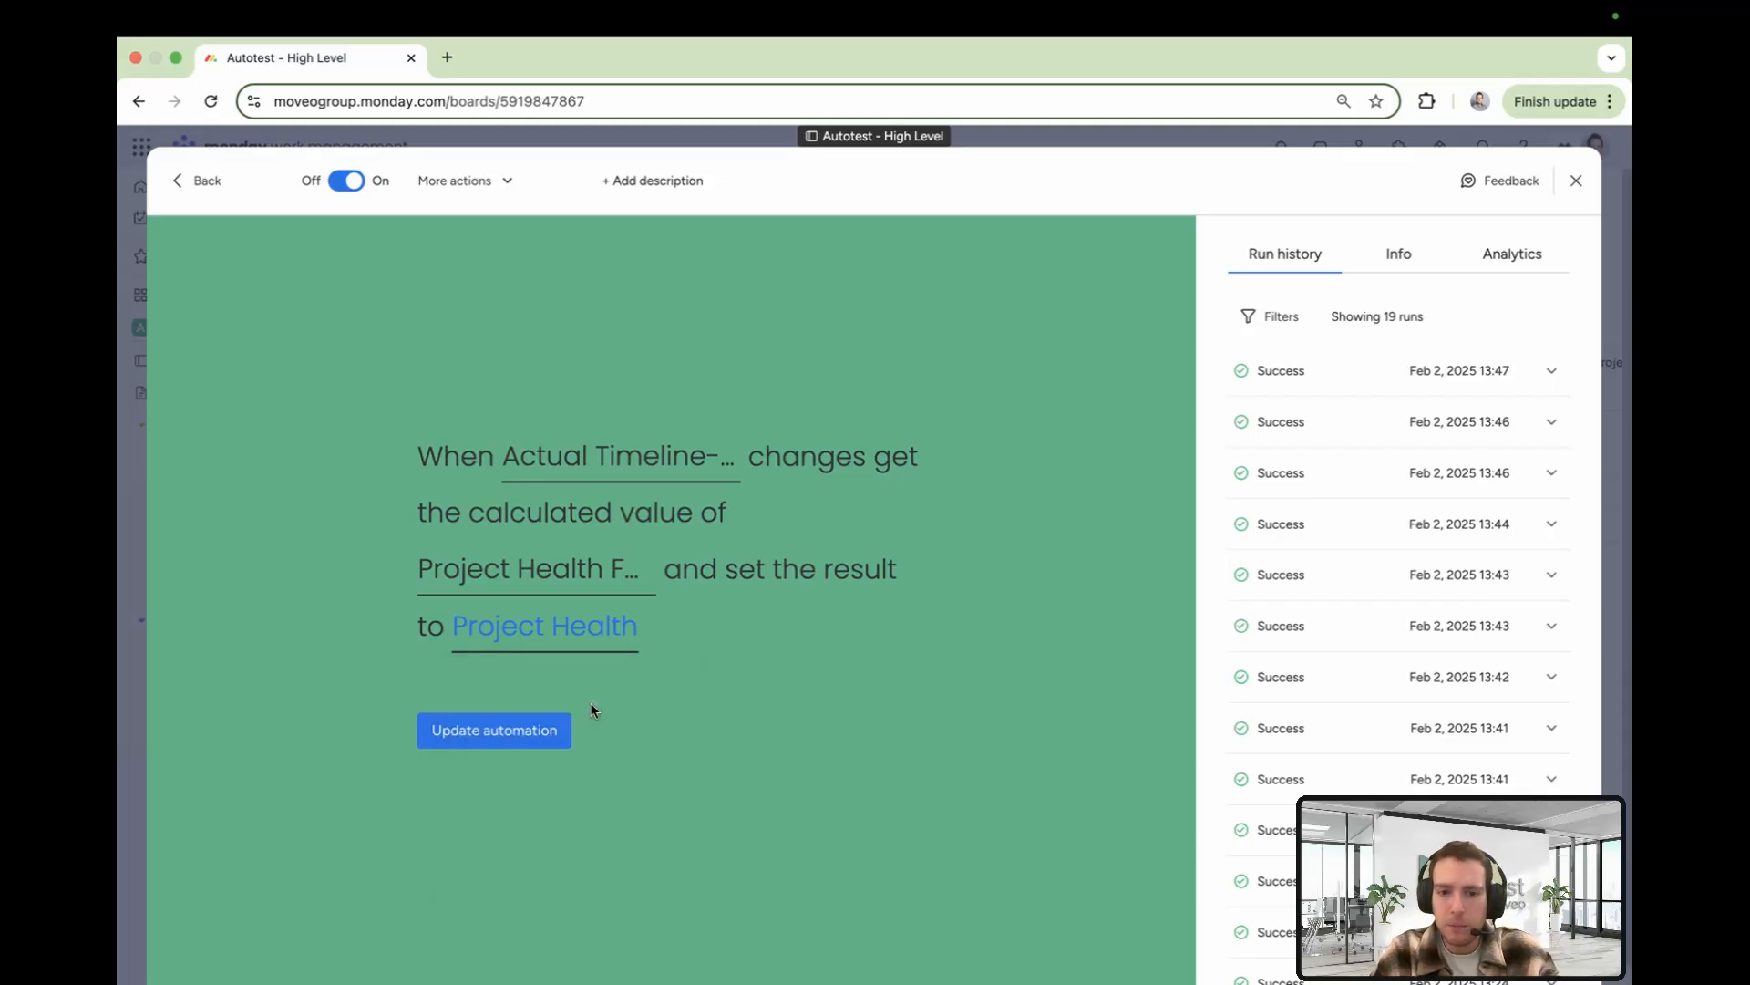
pyautogui.click(1576, 181)
# Inspect Project Y's Project Health Formula comparing the Actual and Planned timeline- local end dates
pyautogui.hscroll(3, 1285, 460)
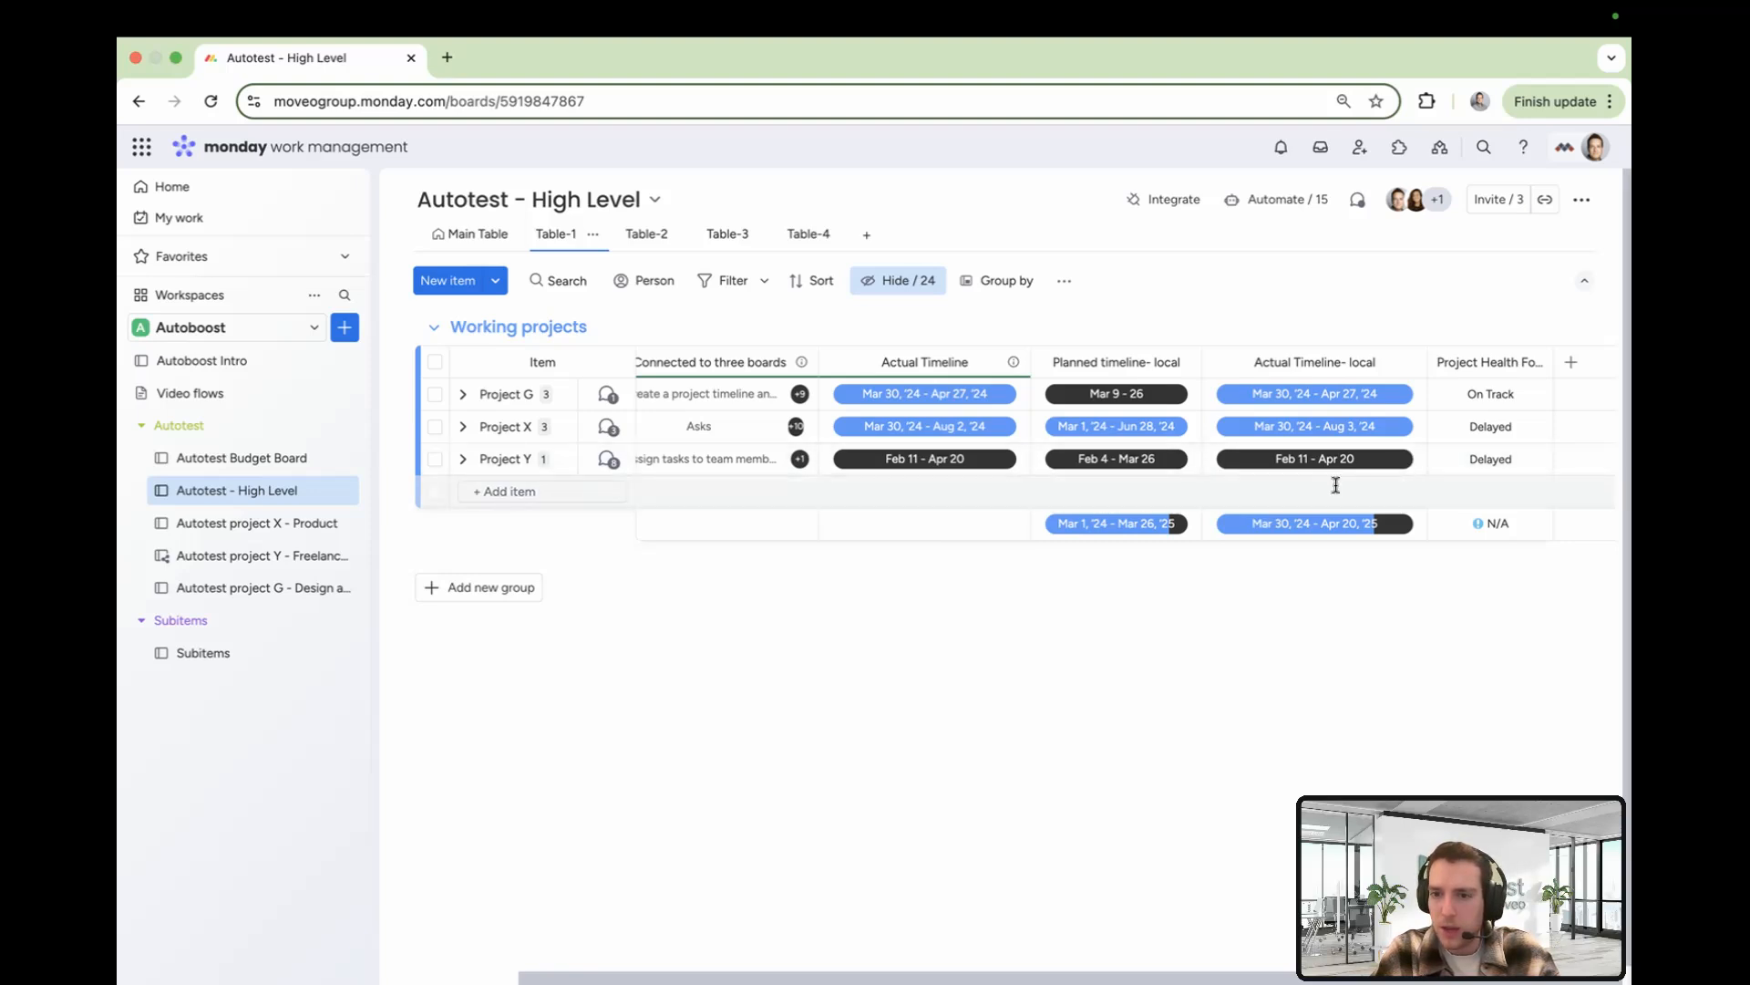
pyautogui.click(1500, 465)
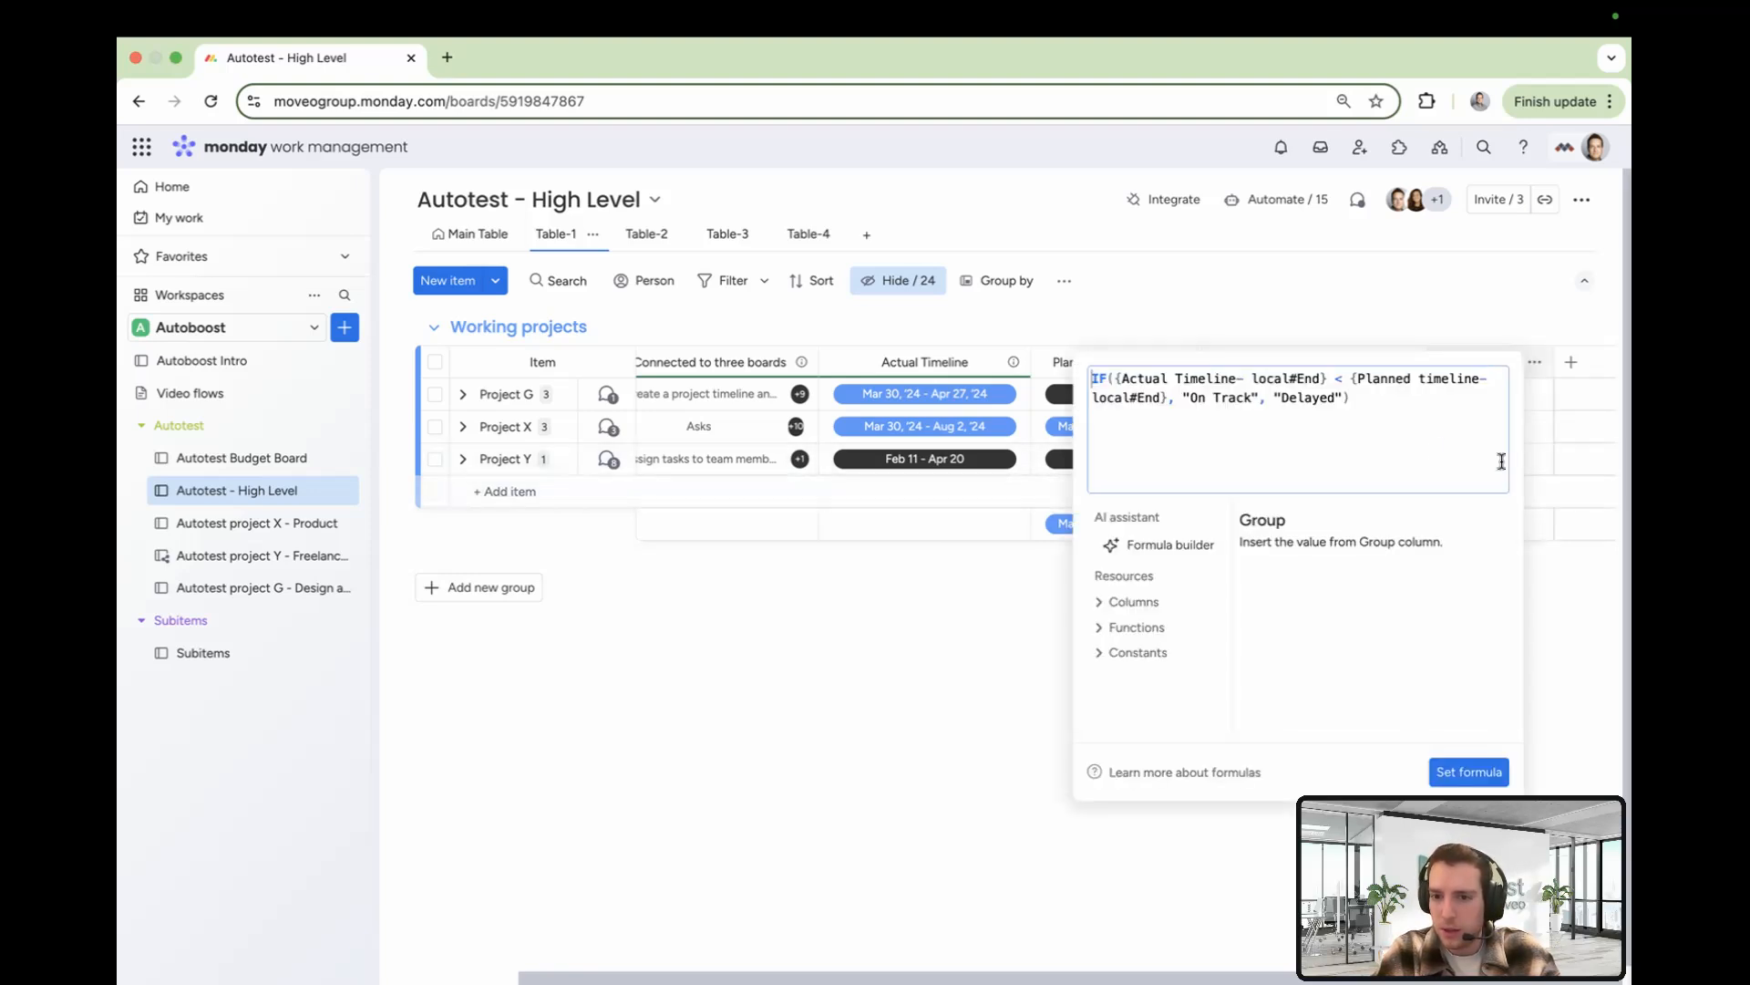
pyautogui.doubleClick(1308, 397)
pyautogui.click(989, 599)
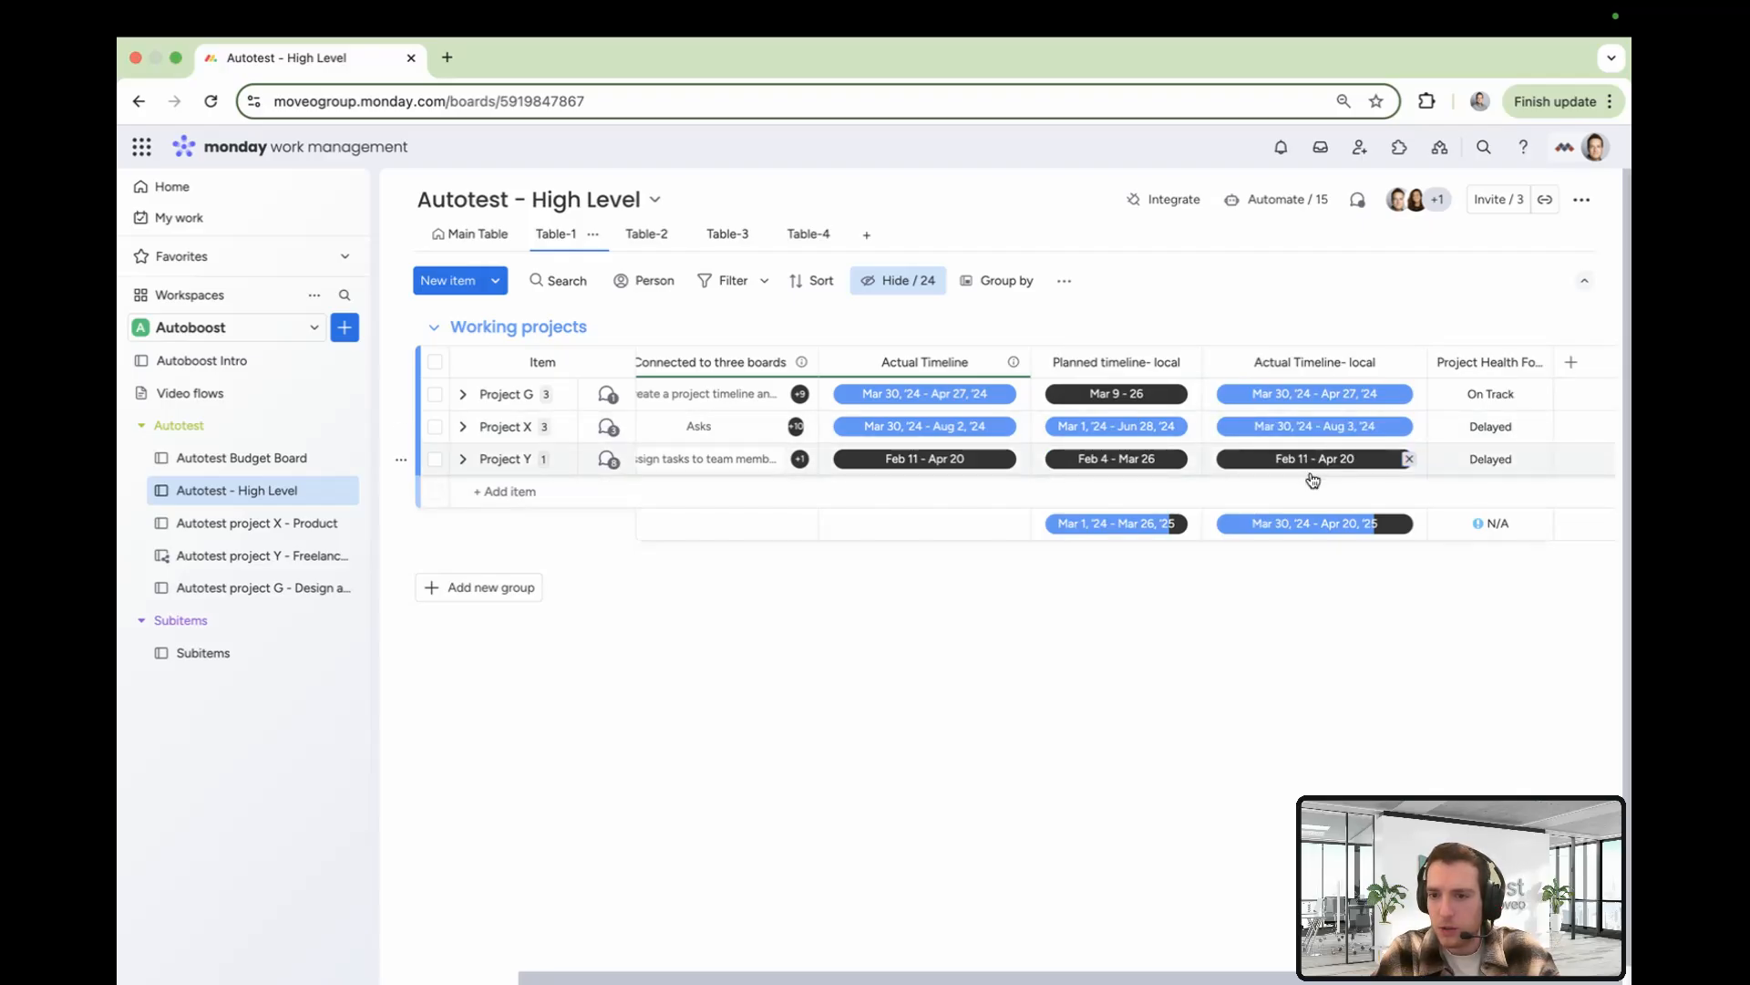
pyautogui.hscroll(-3, 562, 524)
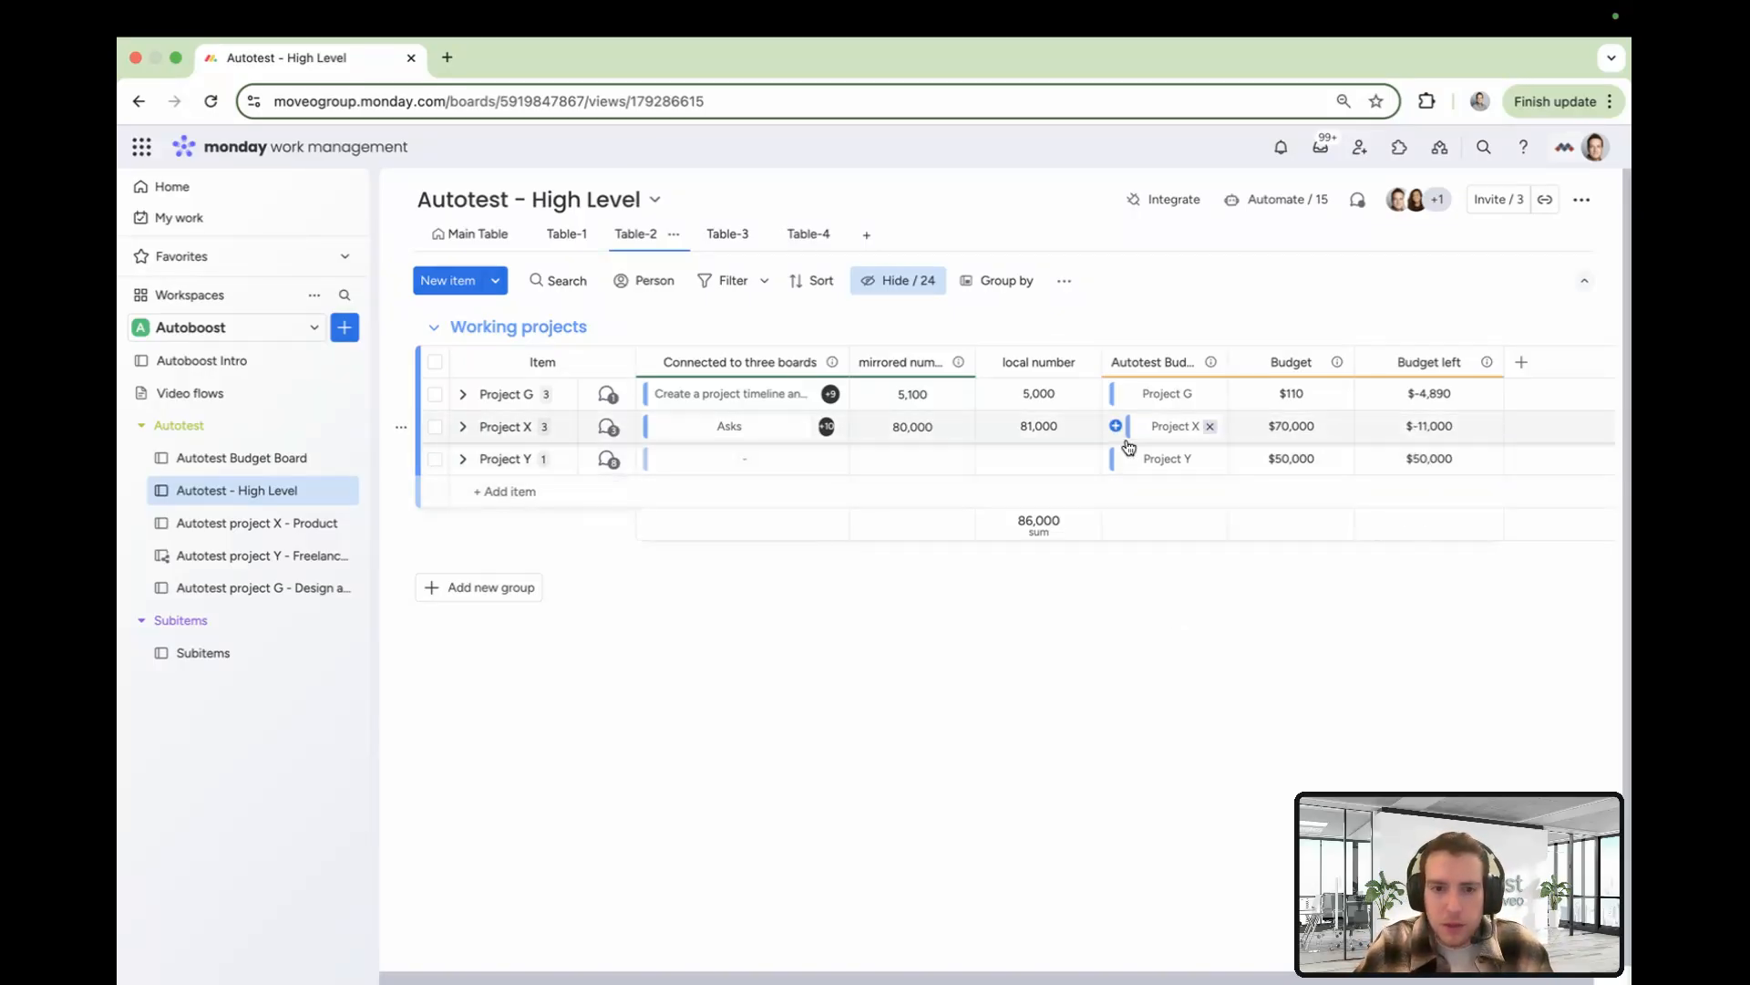
# Link Project Y to the 'Assign tasks to team members based on their expertise' item in Connected to three boards
pyautogui.click(652, 459)
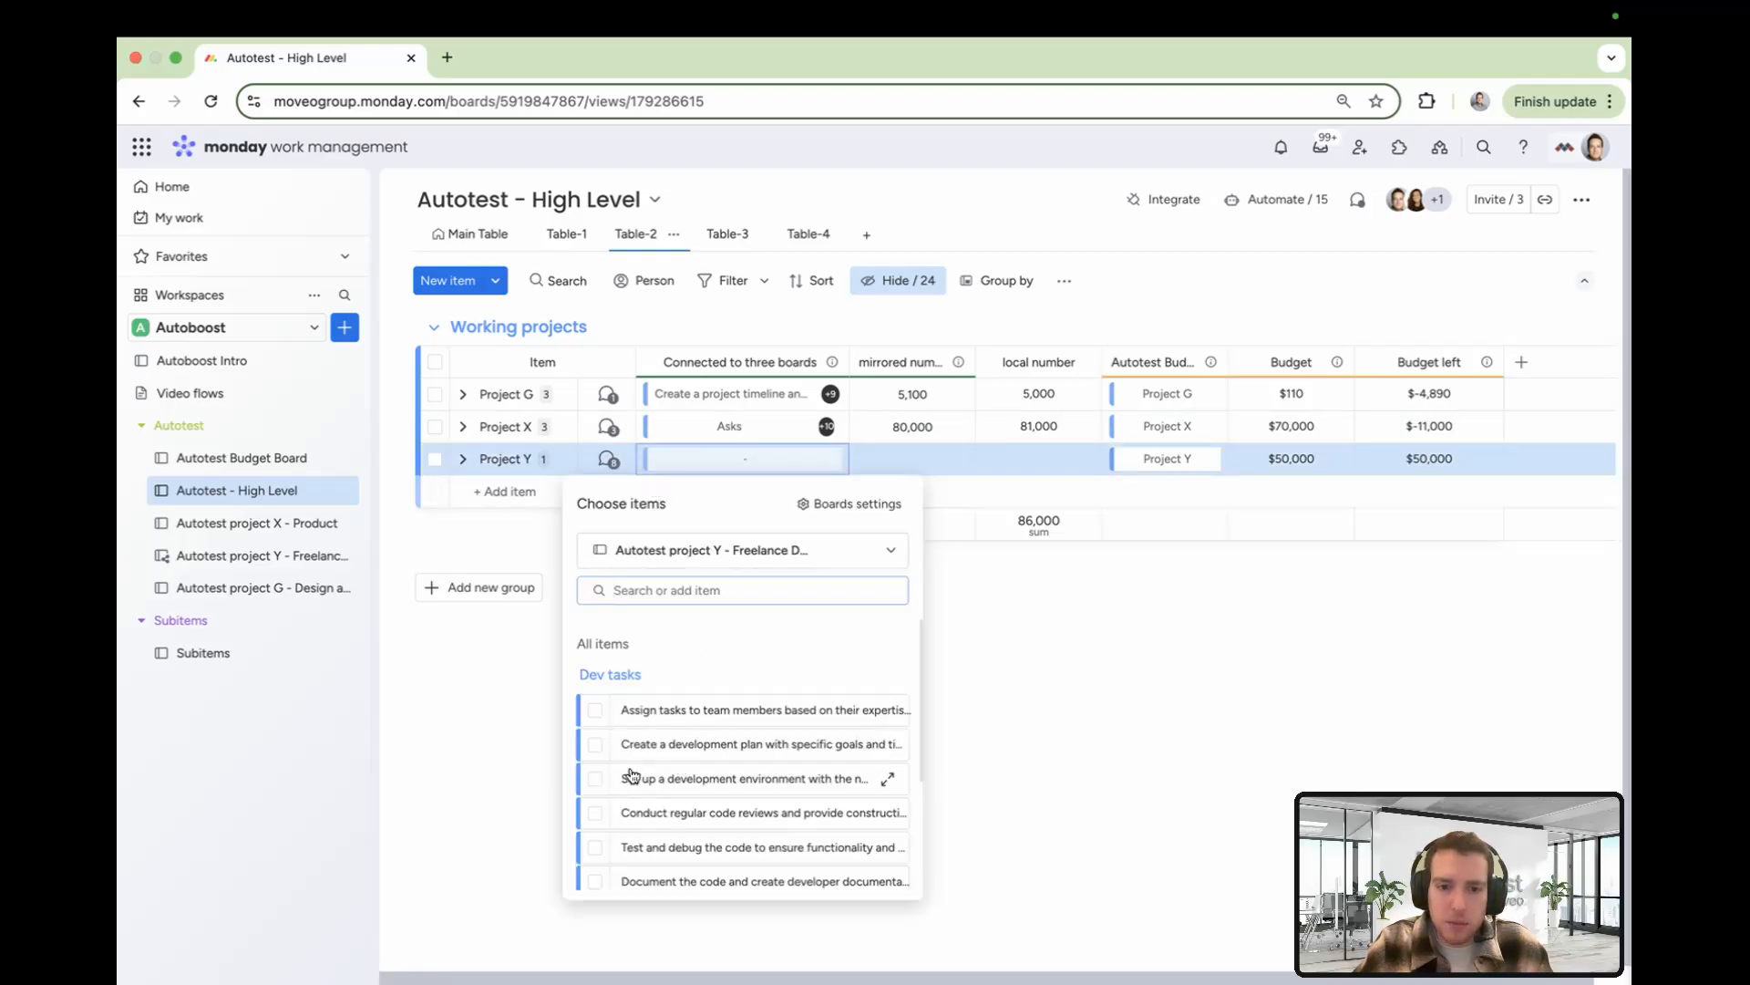
pyautogui.click(595, 710)
pyautogui.click(1247, 707)
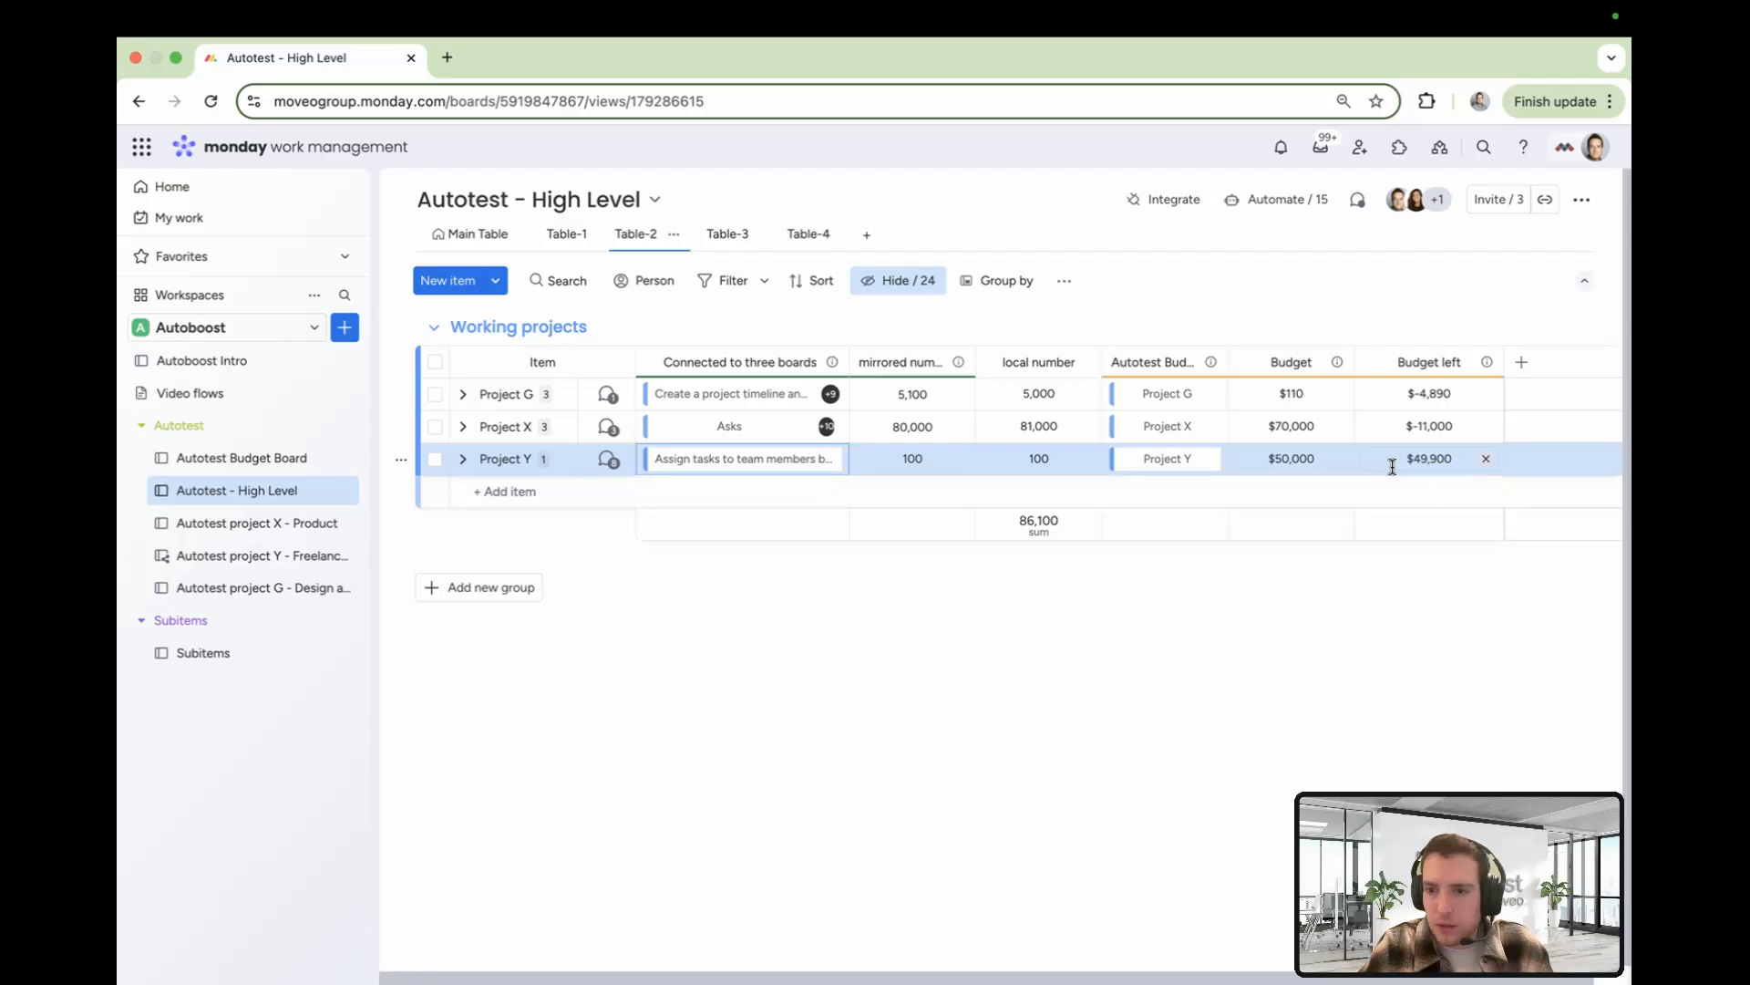
# Open the automation applying a formula from local number to Budget left and check its trigger column
pyautogui.click(1273, 202)
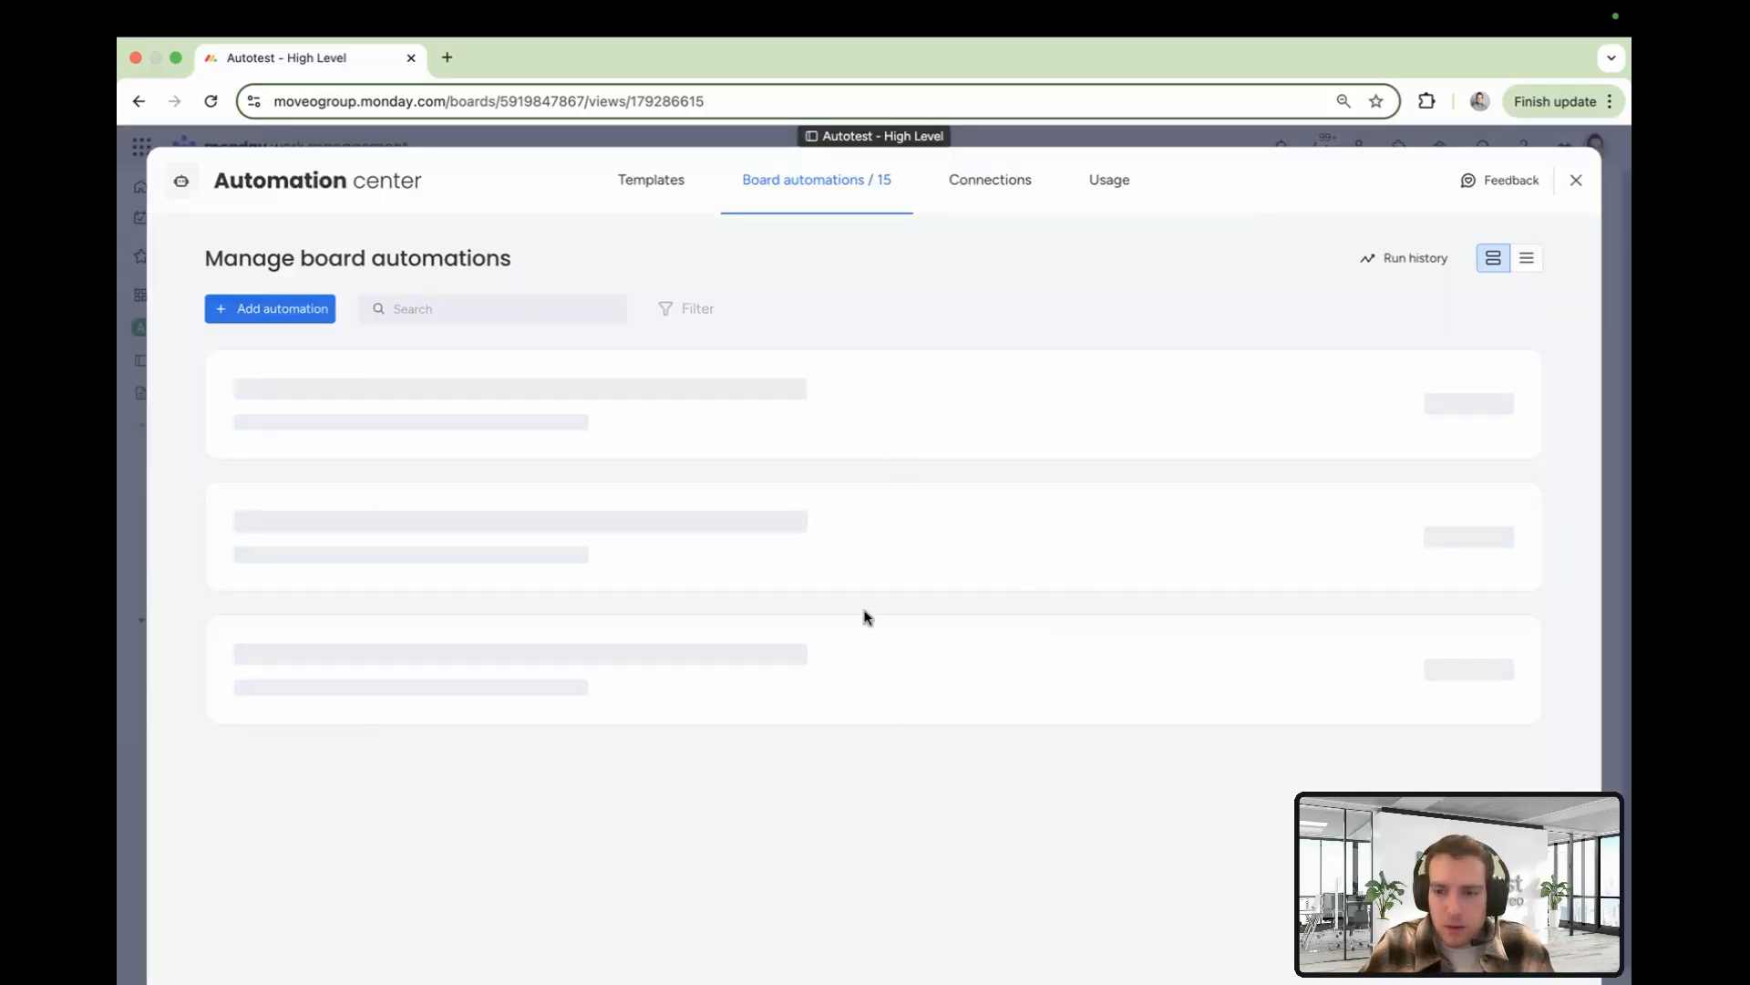
pyautogui.scroll(-5, 820, 657)
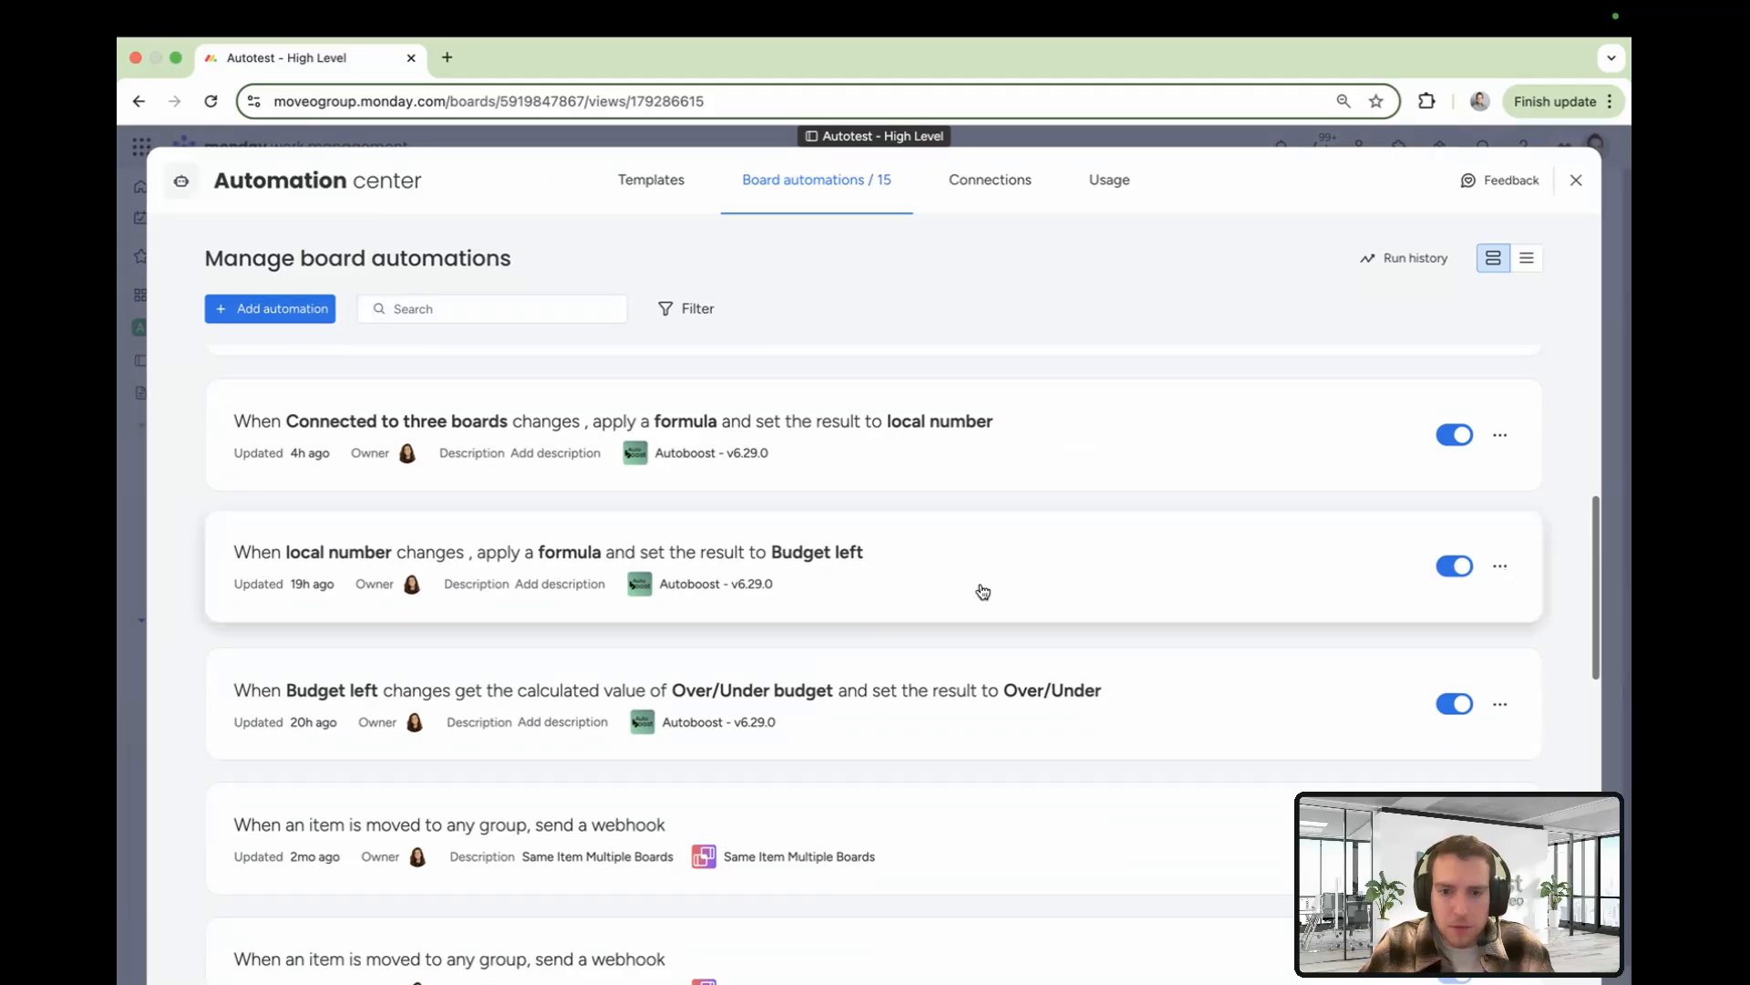
pyautogui.click(981, 593)
pyautogui.click(614, 496)
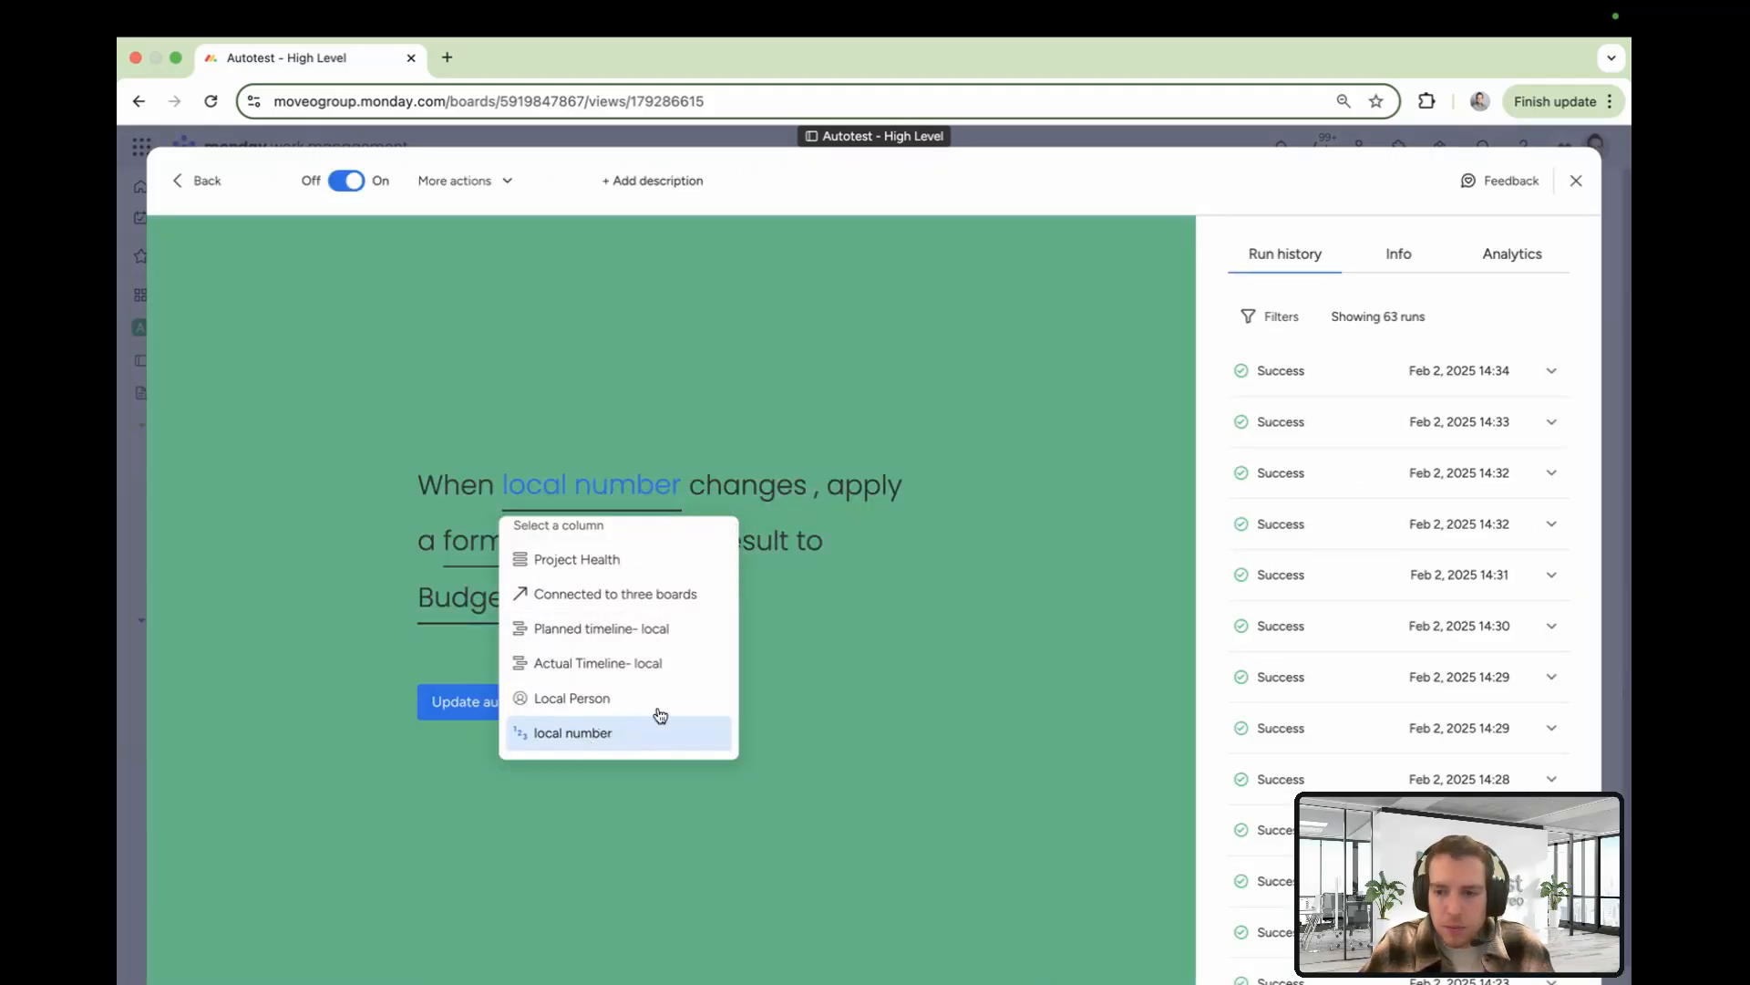
pyautogui.click(965, 536)
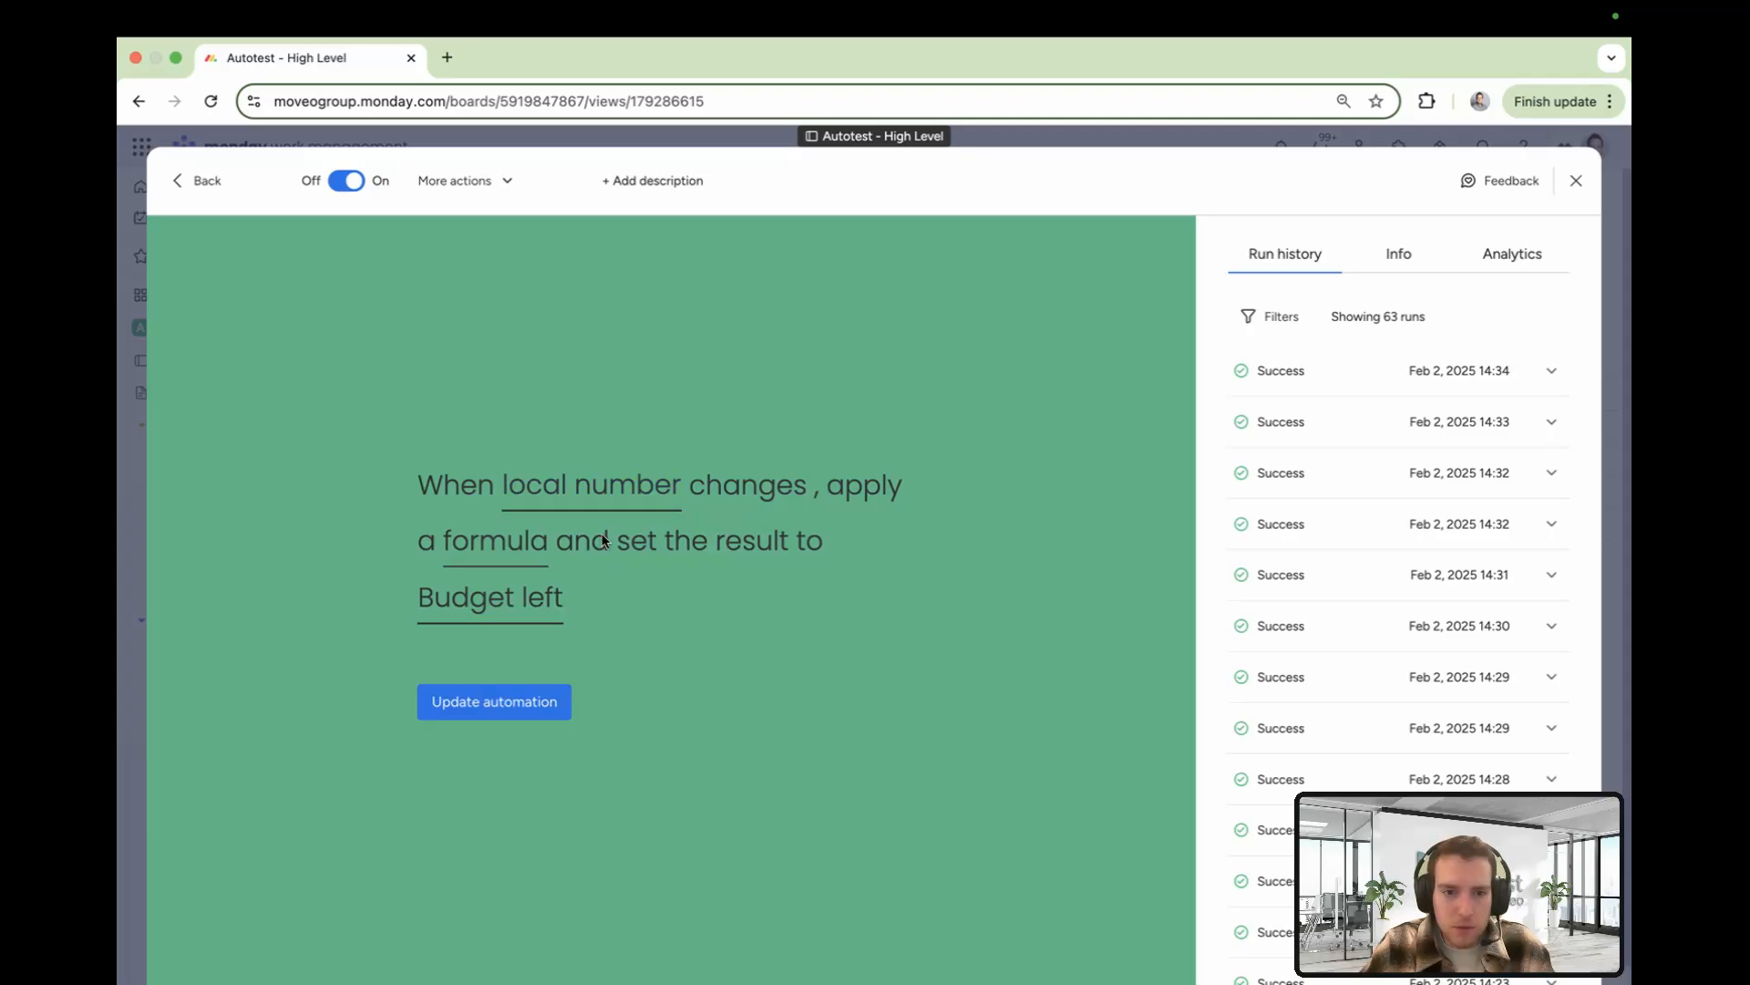
# Inspect that automation's MINUS formula of item's Budget and item's local number, then close the automation center
pyautogui.click(475, 547)
pyautogui.doubleClick(471, 647)
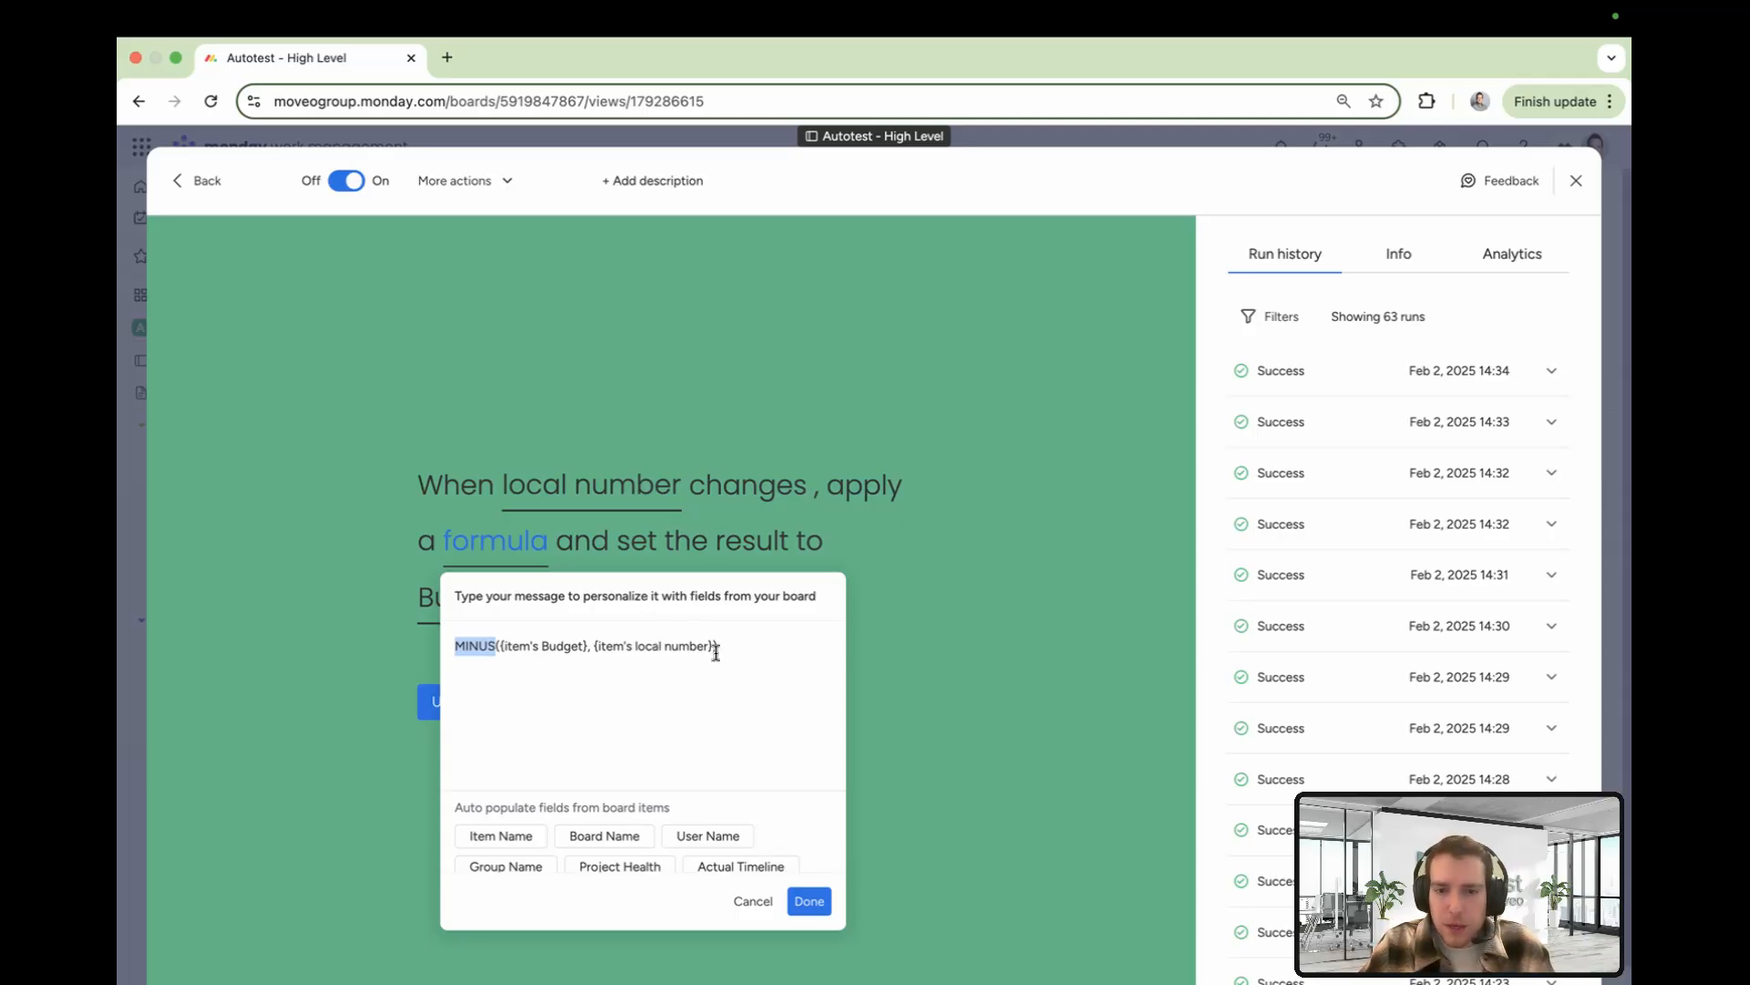
pyautogui.moveTo(588, 646); pyautogui.dragTo(500, 641)
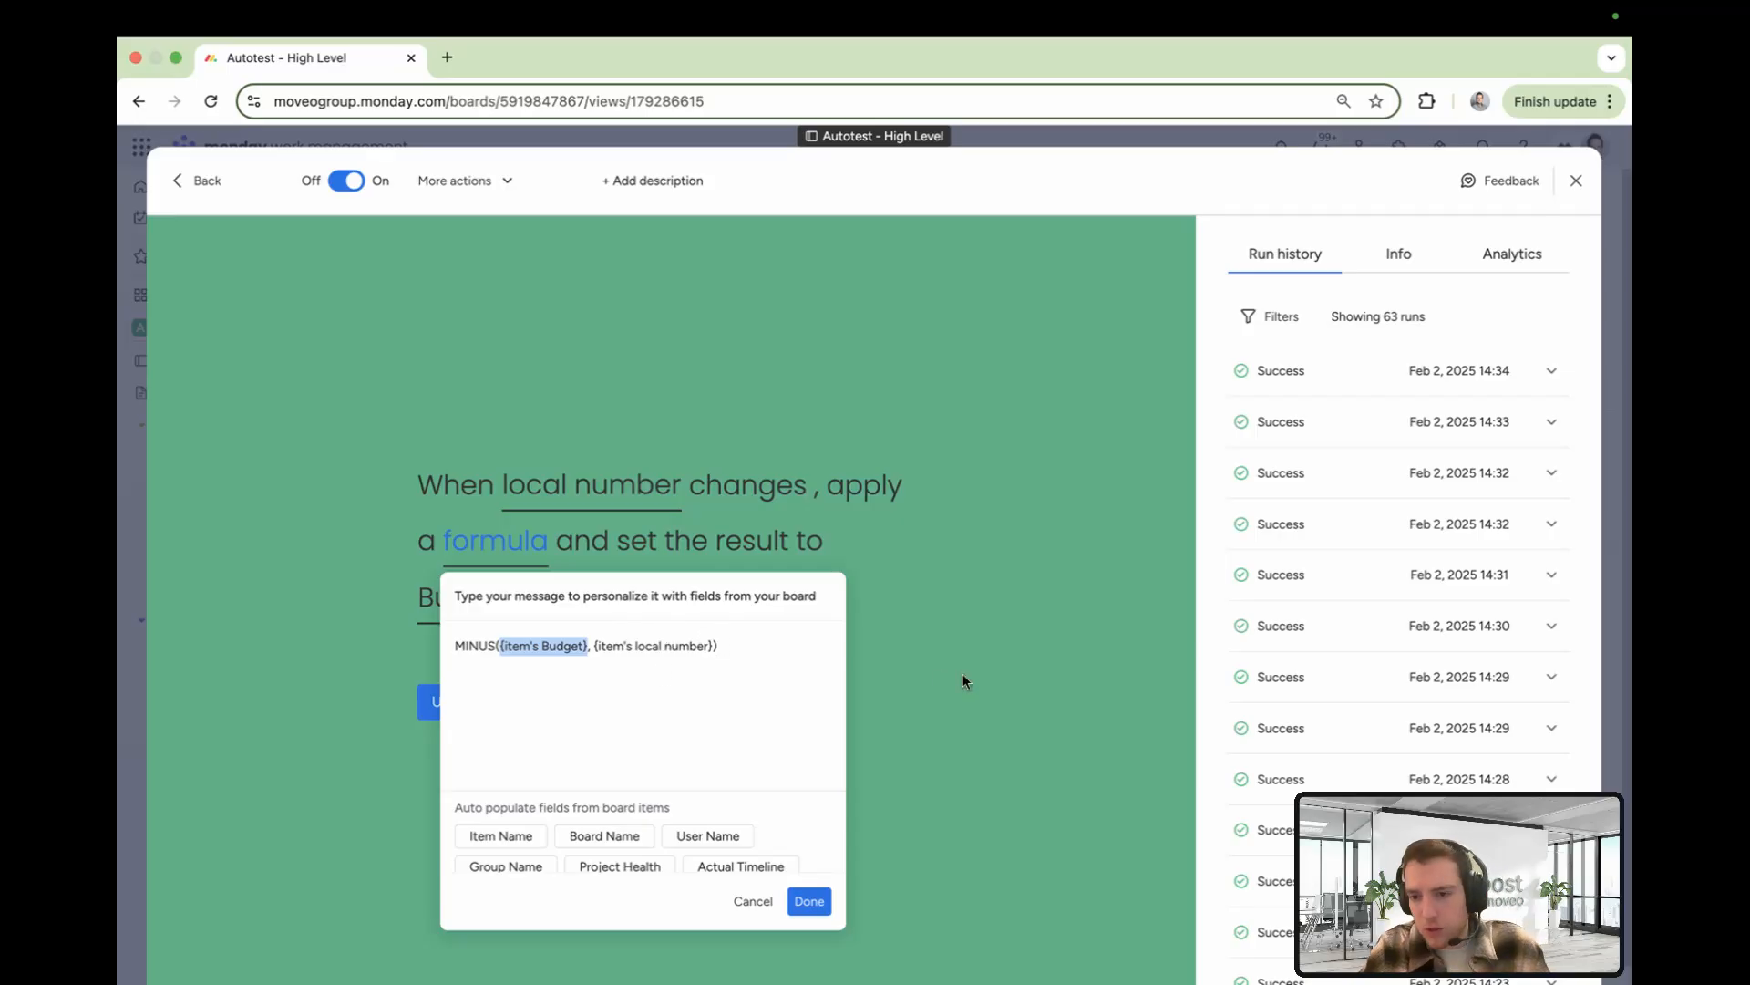
pyautogui.click(955, 597)
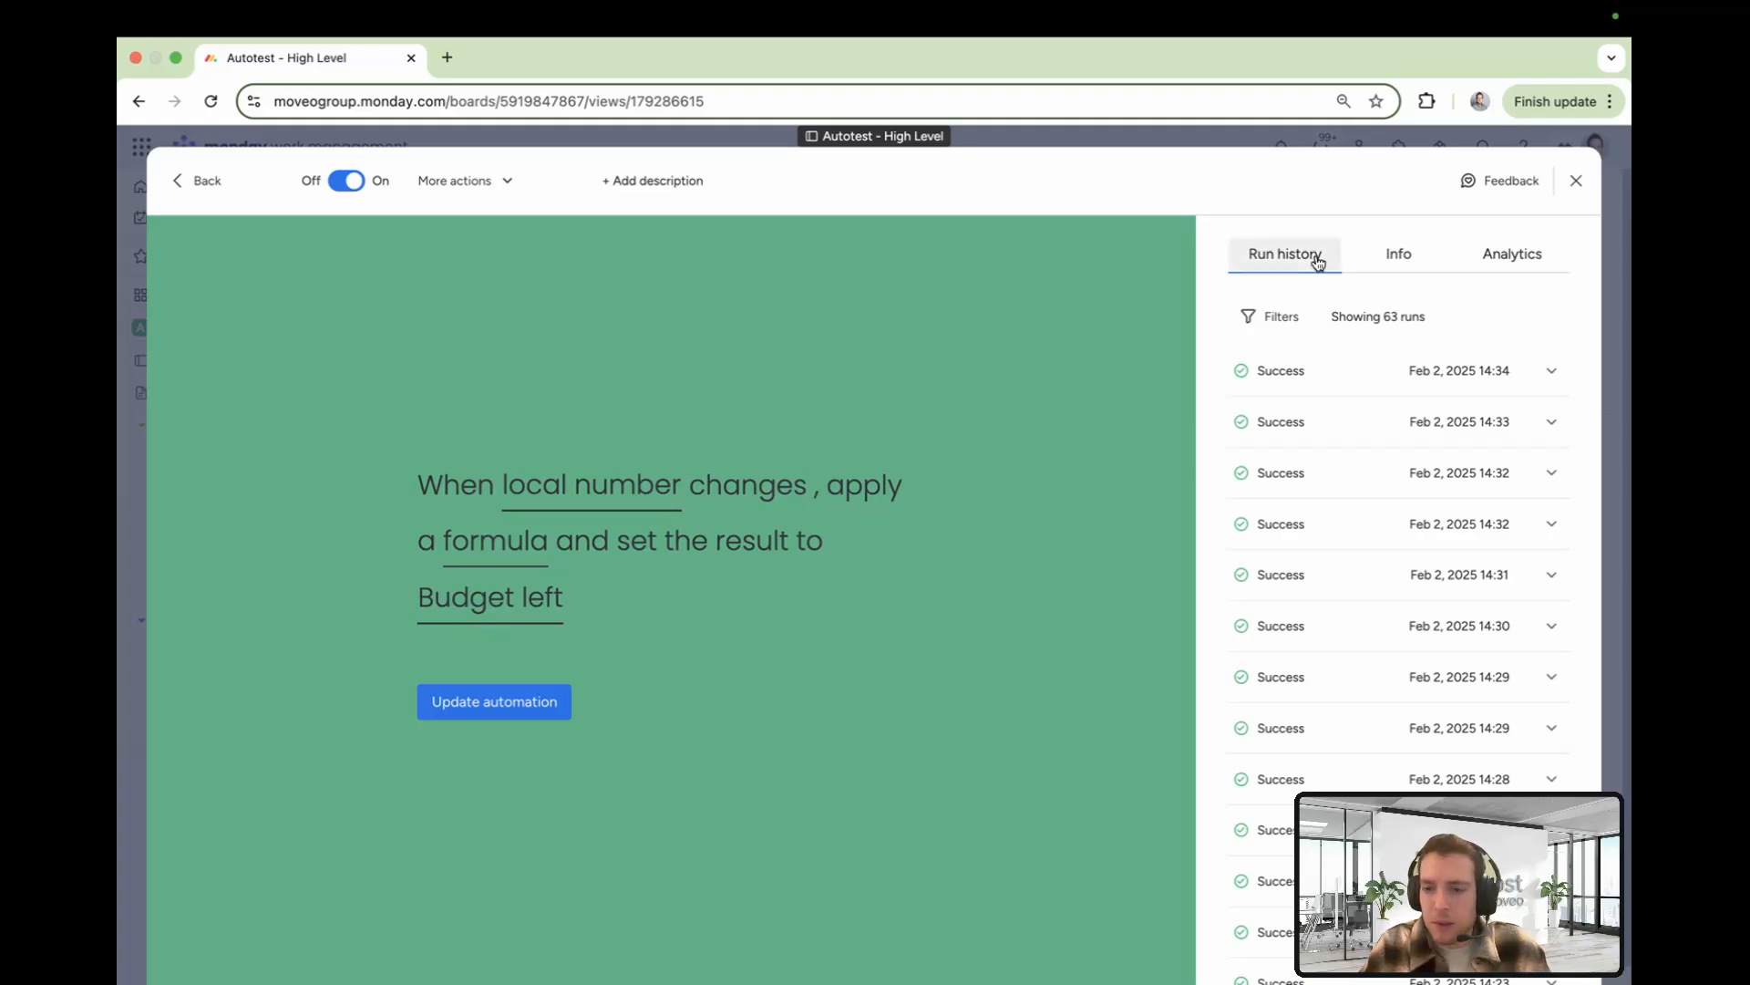
pyautogui.click(1609, 187)
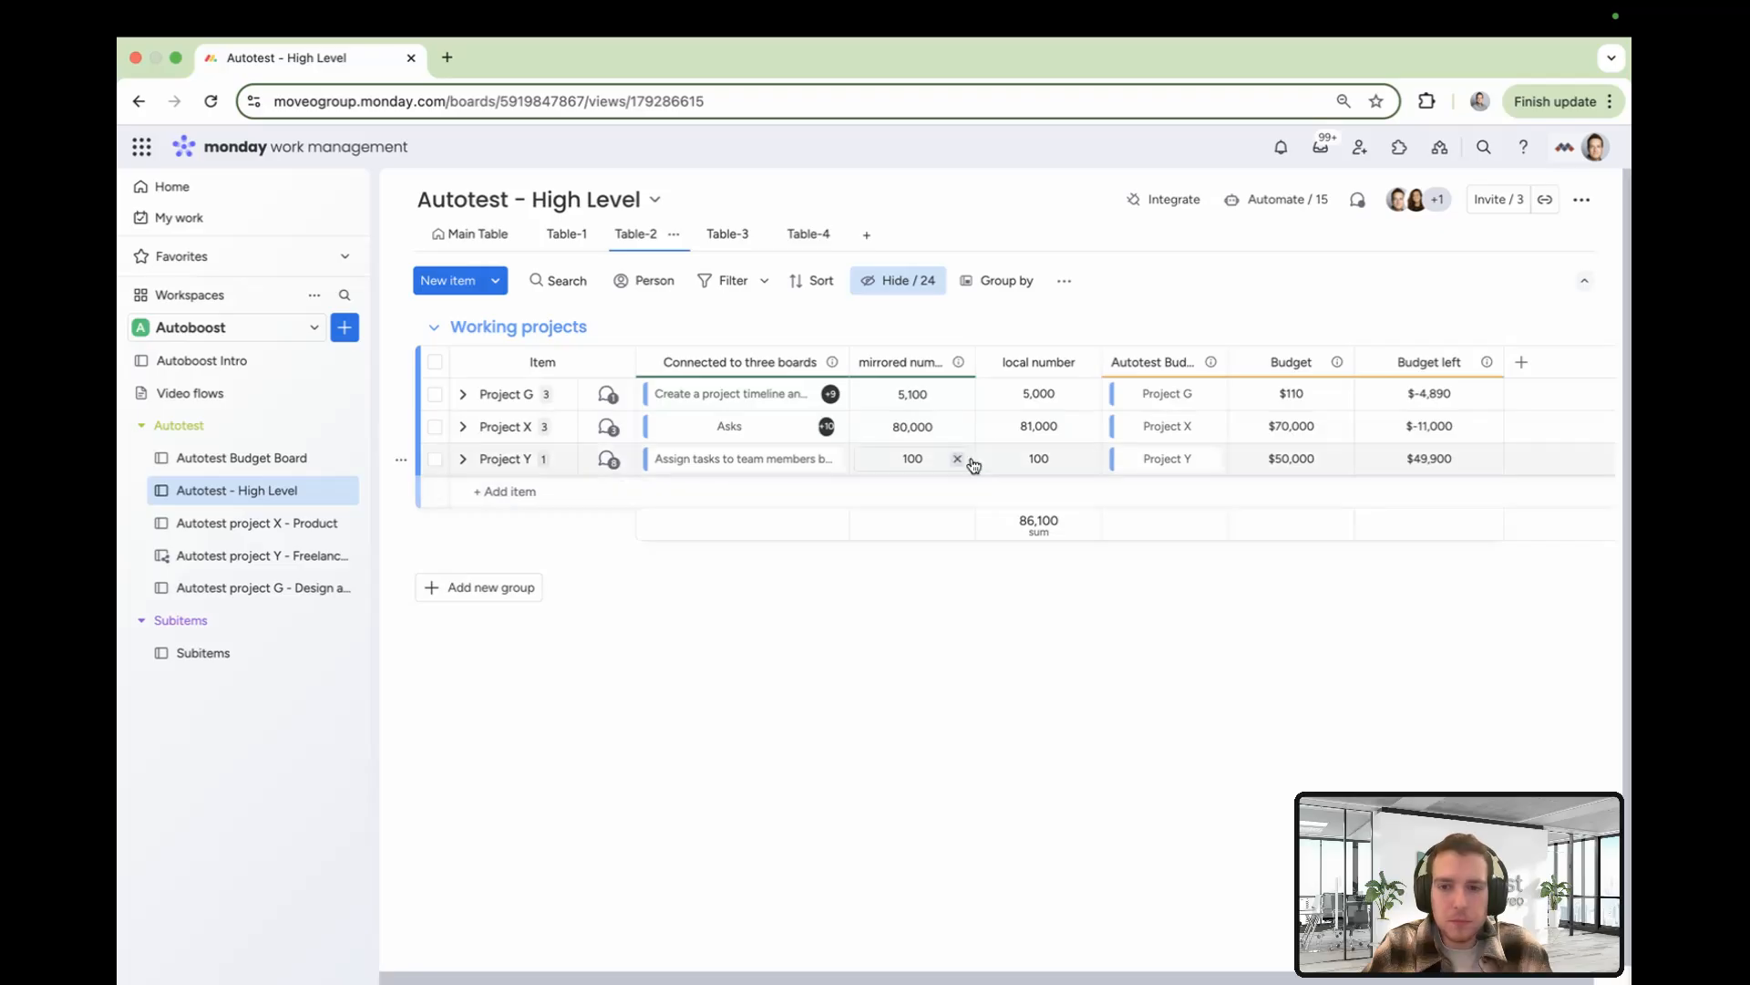
# Add the 'Set up a development environment…' item to Project Y's Connected to three boards links
pyautogui.click(670, 459)
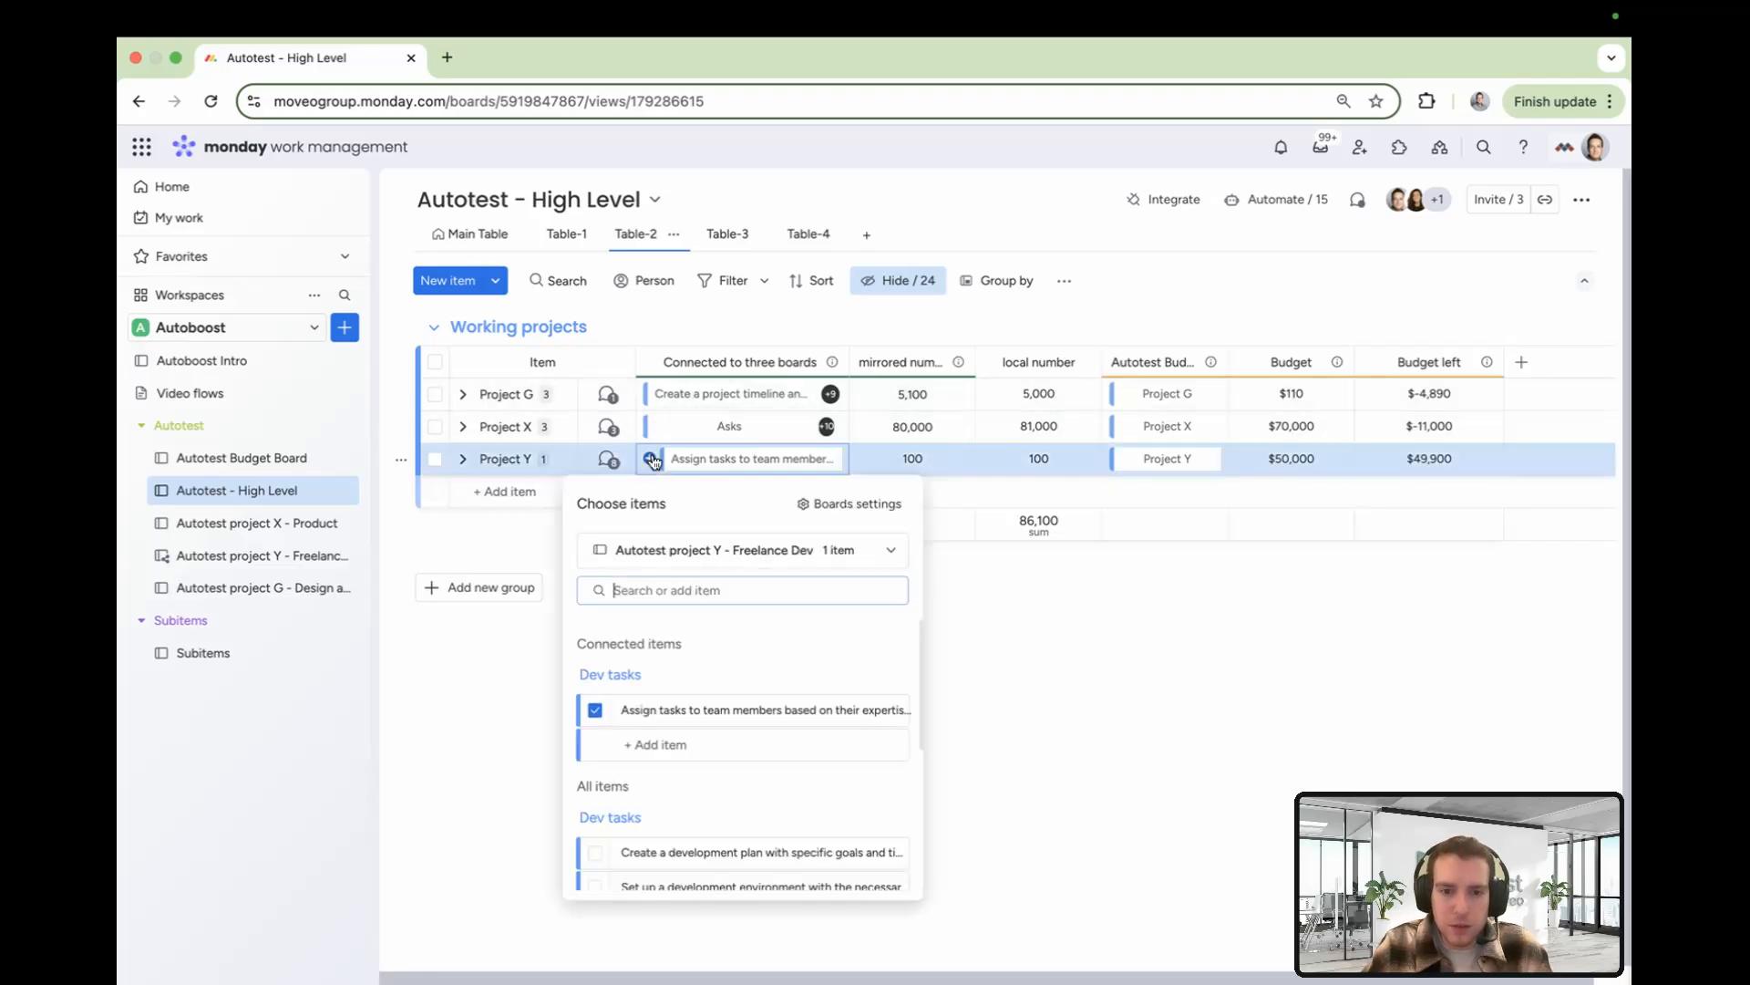
pyautogui.scroll(-2, 729, 843)
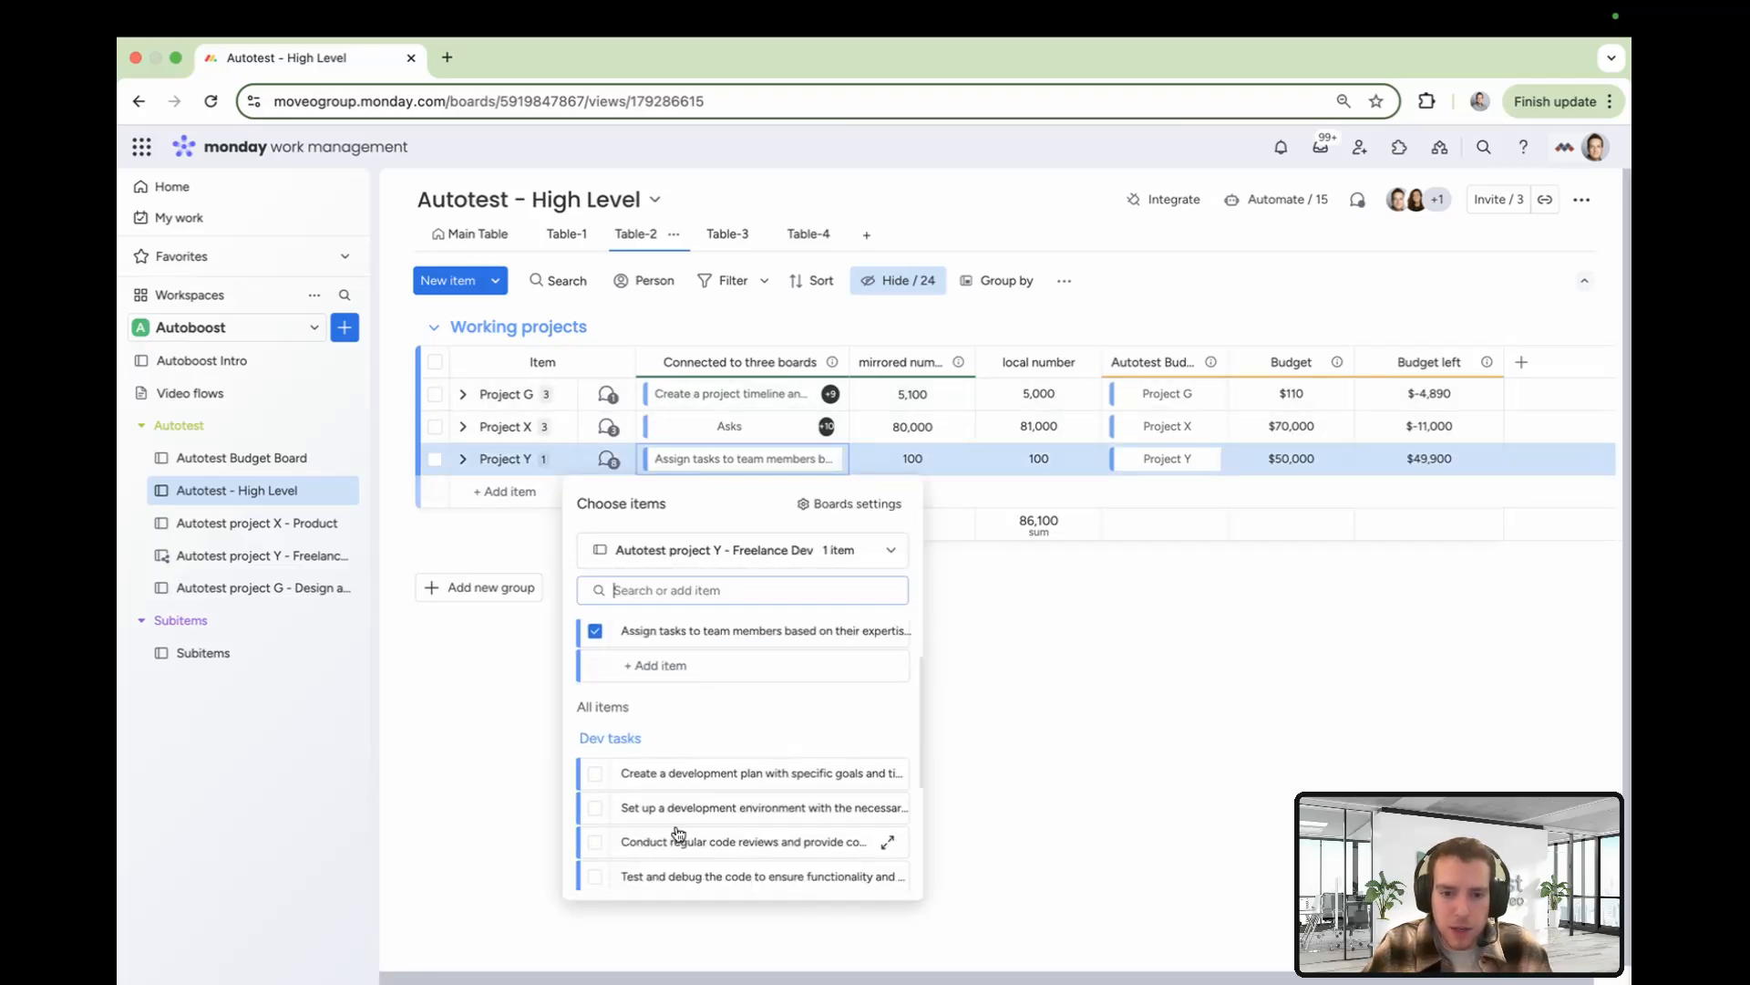
pyautogui.click(596, 808)
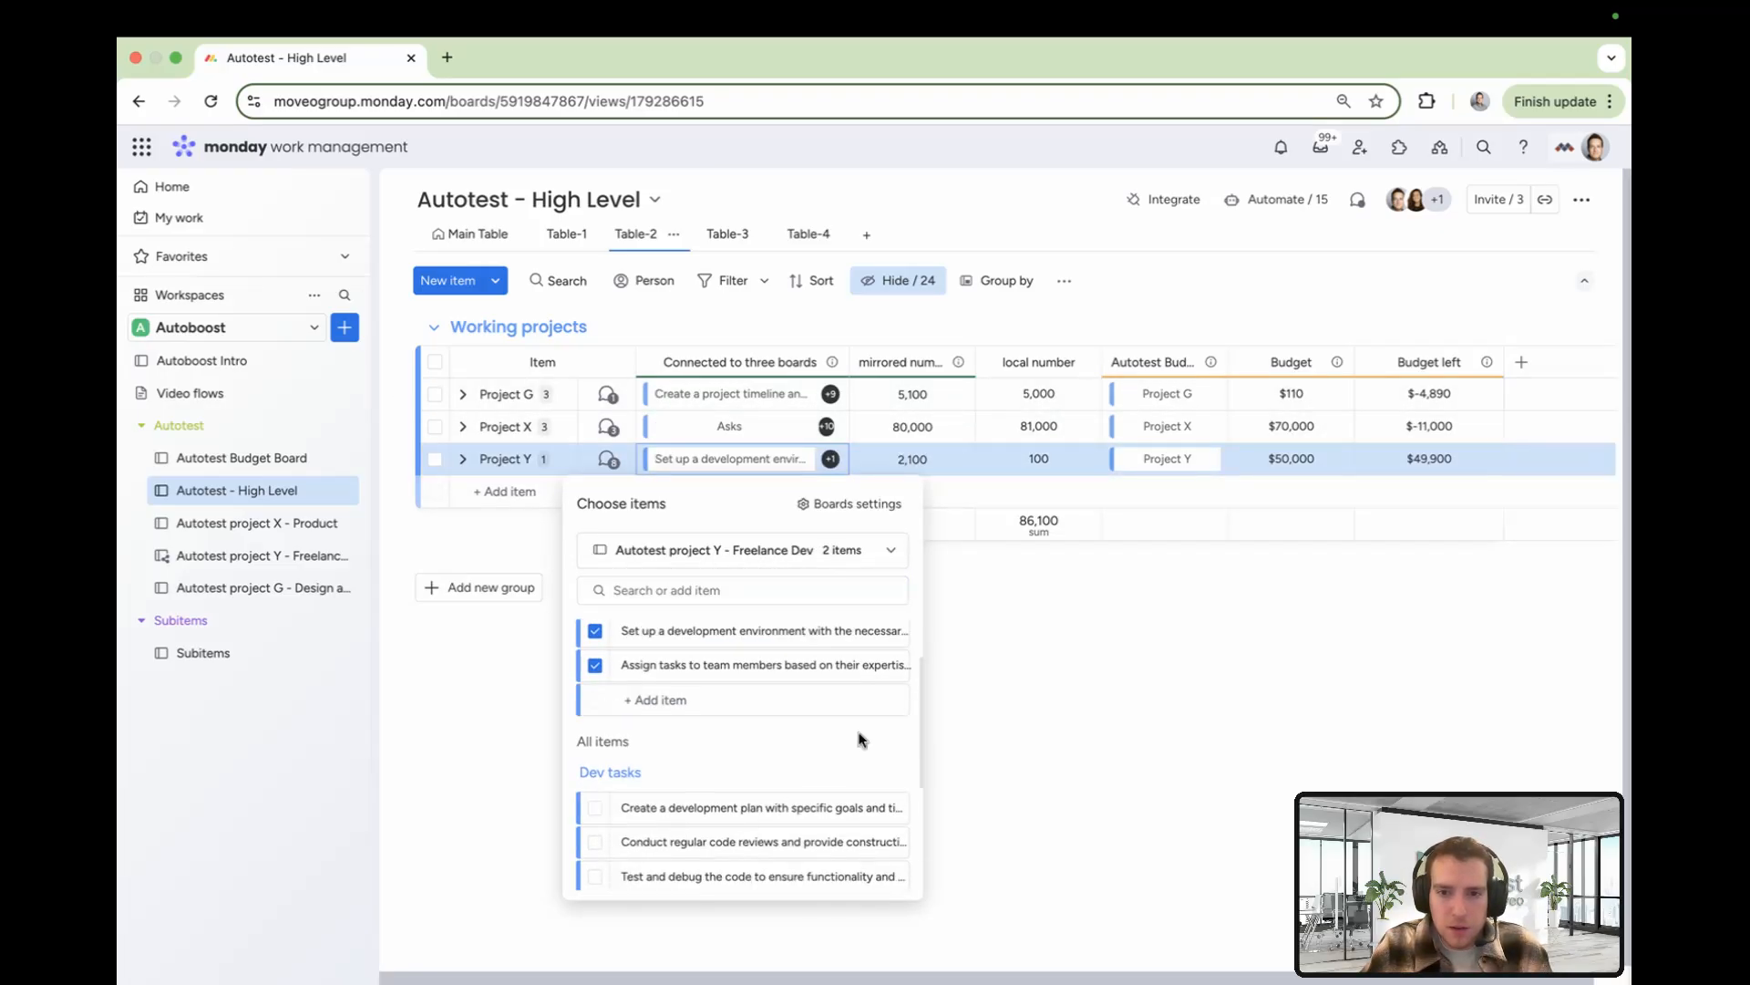
pyautogui.click(1027, 657)
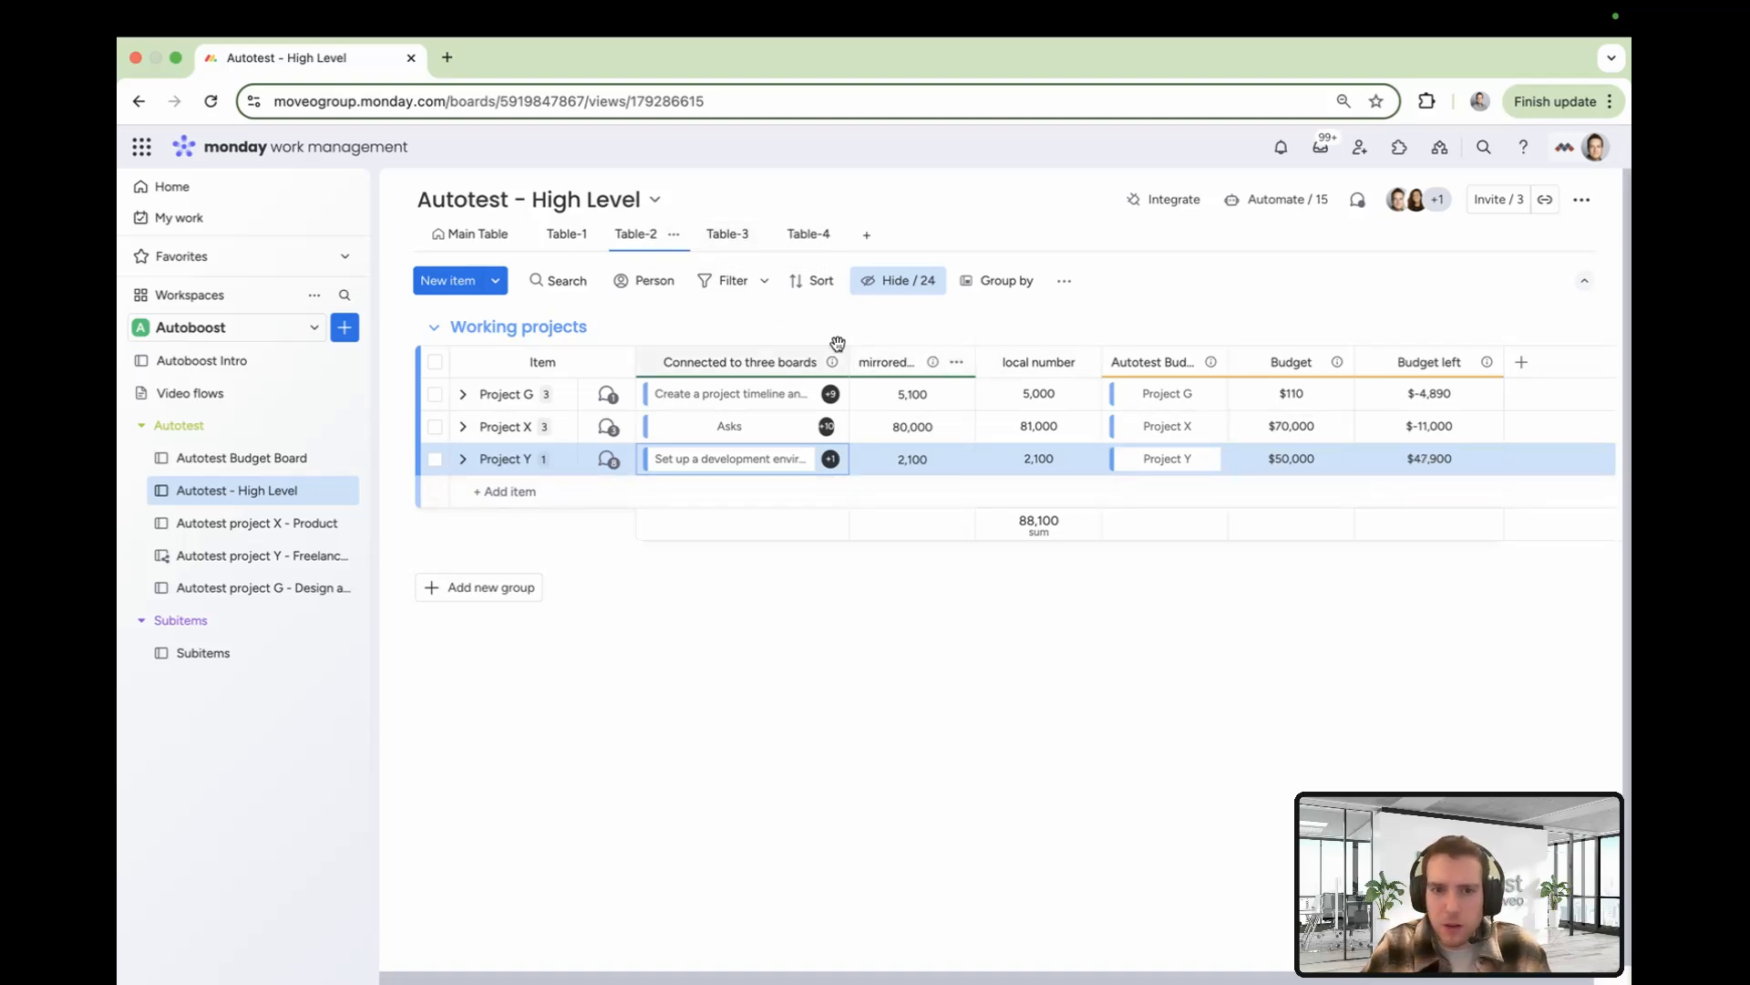
# Switch to Table-3 and inspect the Over/Under budget formula comparing Budget left with Budget
pyautogui.click(723, 235)
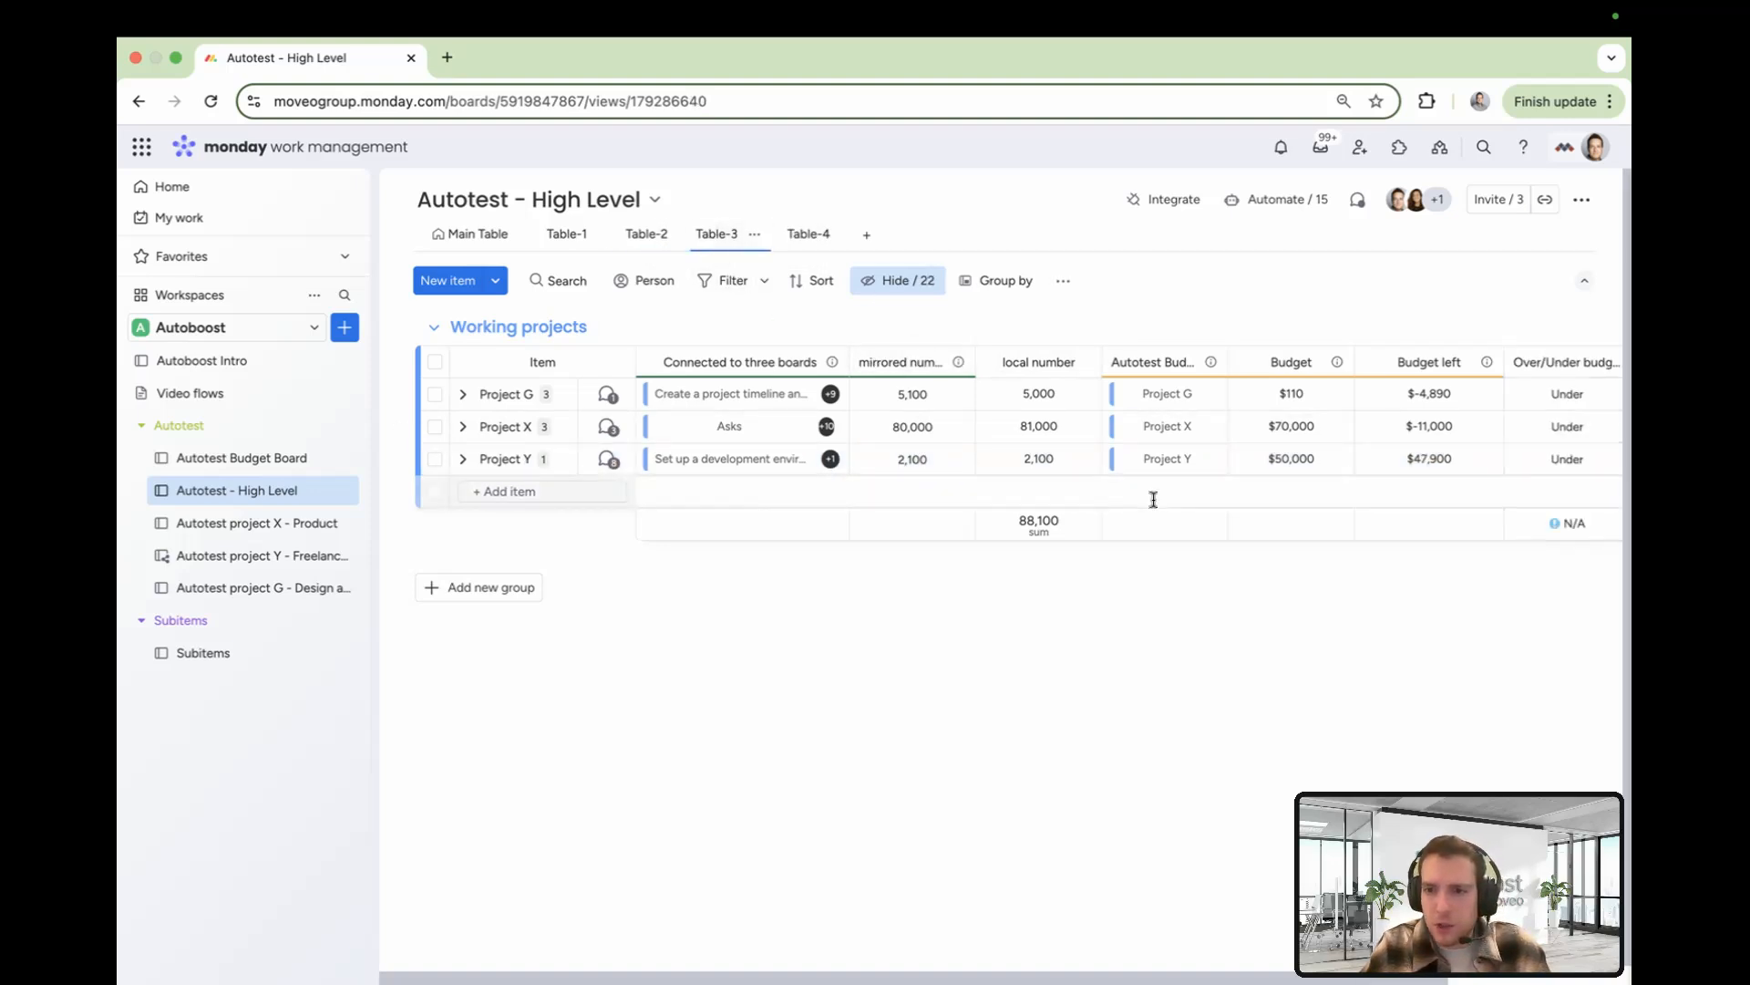
pyautogui.hscroll(2, 1287, 432)
pyautogui.hscroll(3, 1287, 432)
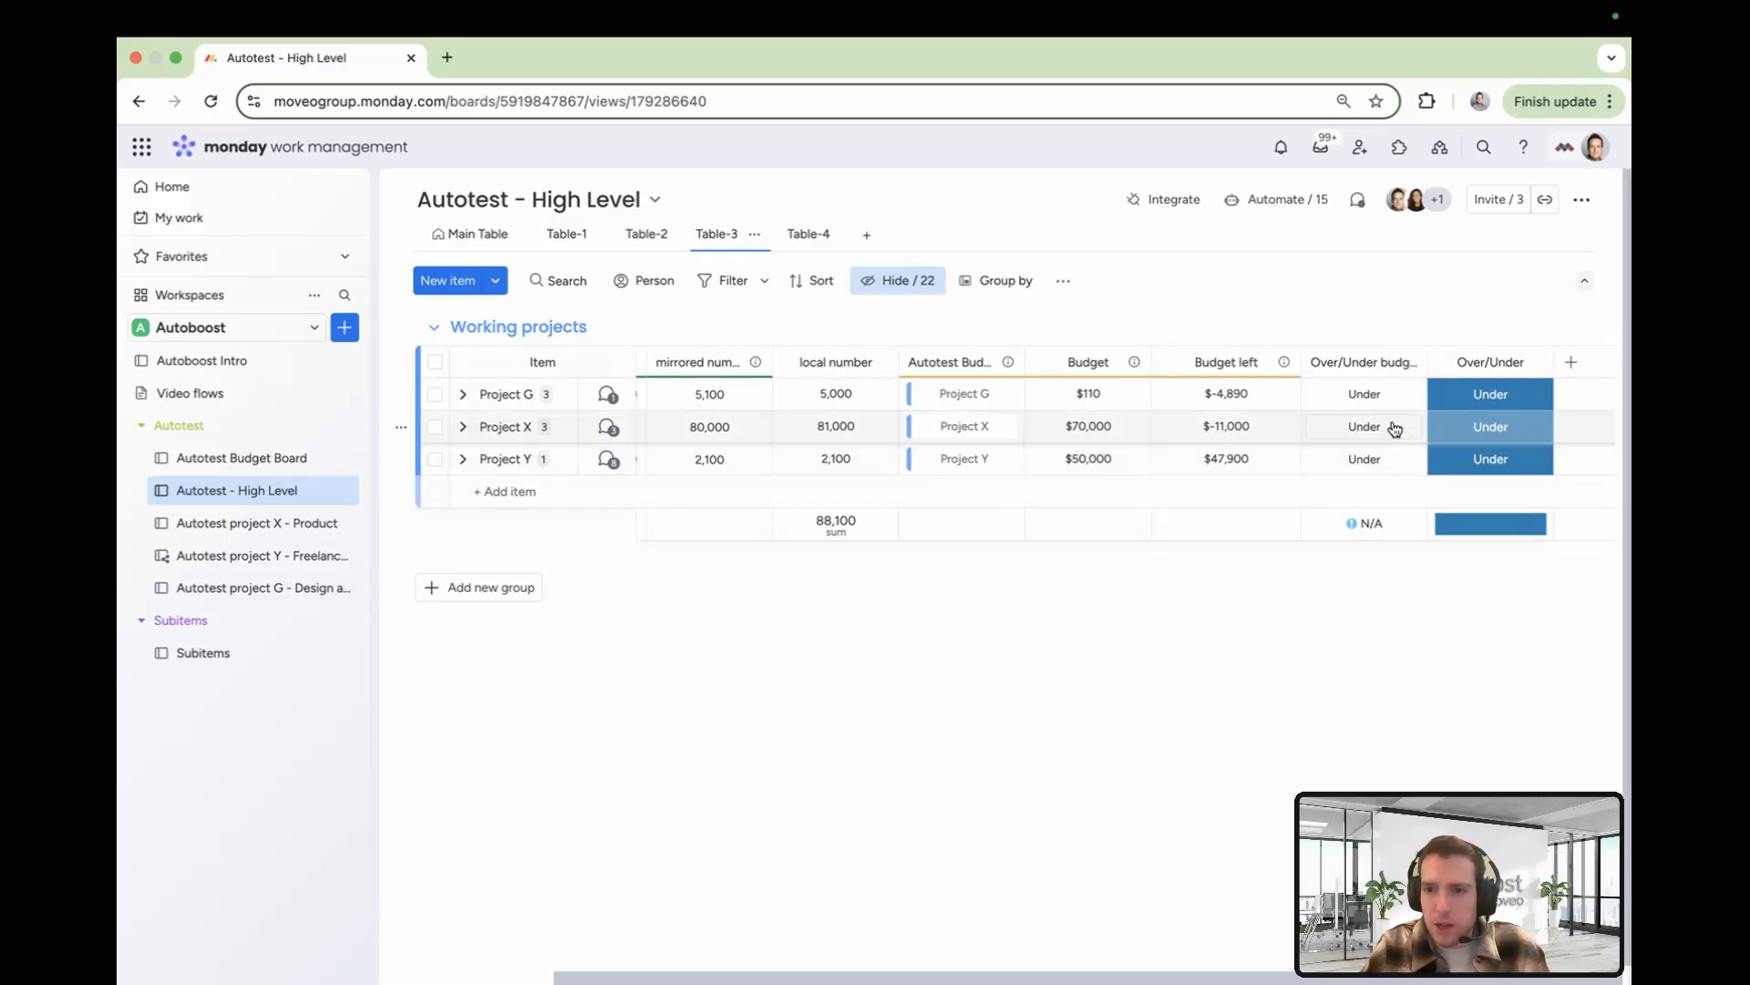
pyautogui.click(1321, 450)
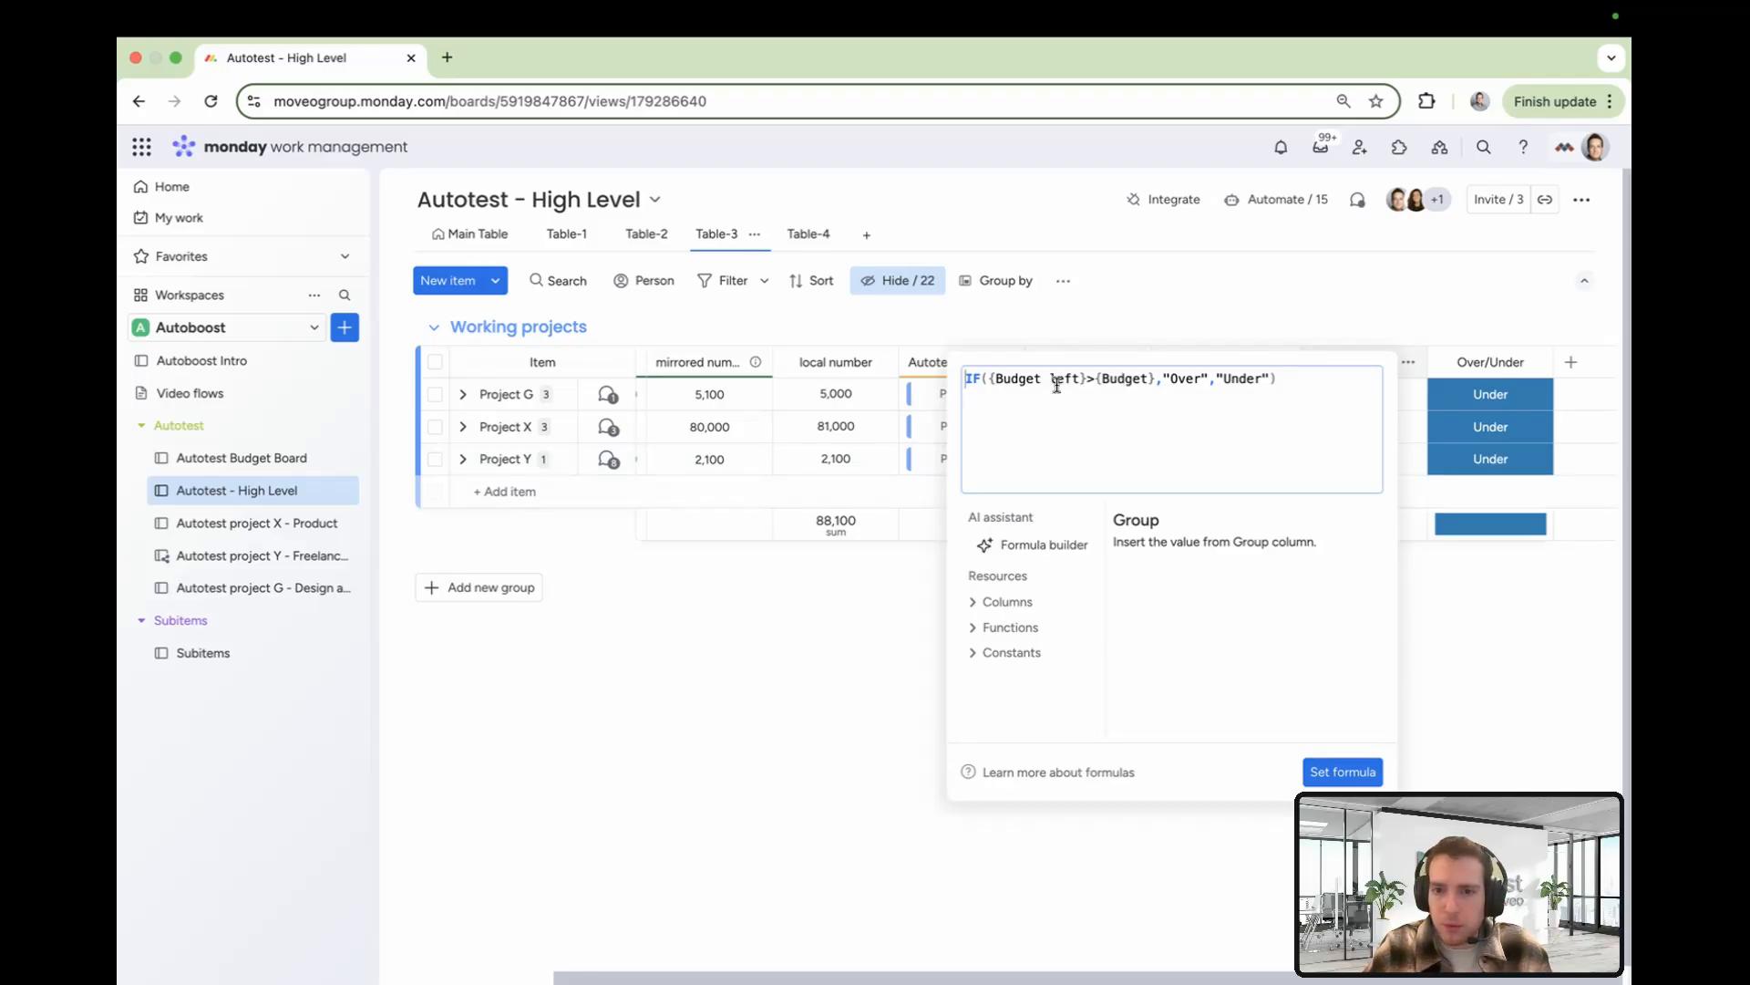
pyautogui.moveTo(1079, 380); pyautogui.dragTo(995, 383)
pyautogui.doubleClick(1108, 381)
pyautogui.doubleClick(1182, 377)
pyautogui.doubleClick(1236, 377)
pyautogui.click(1457, 677)
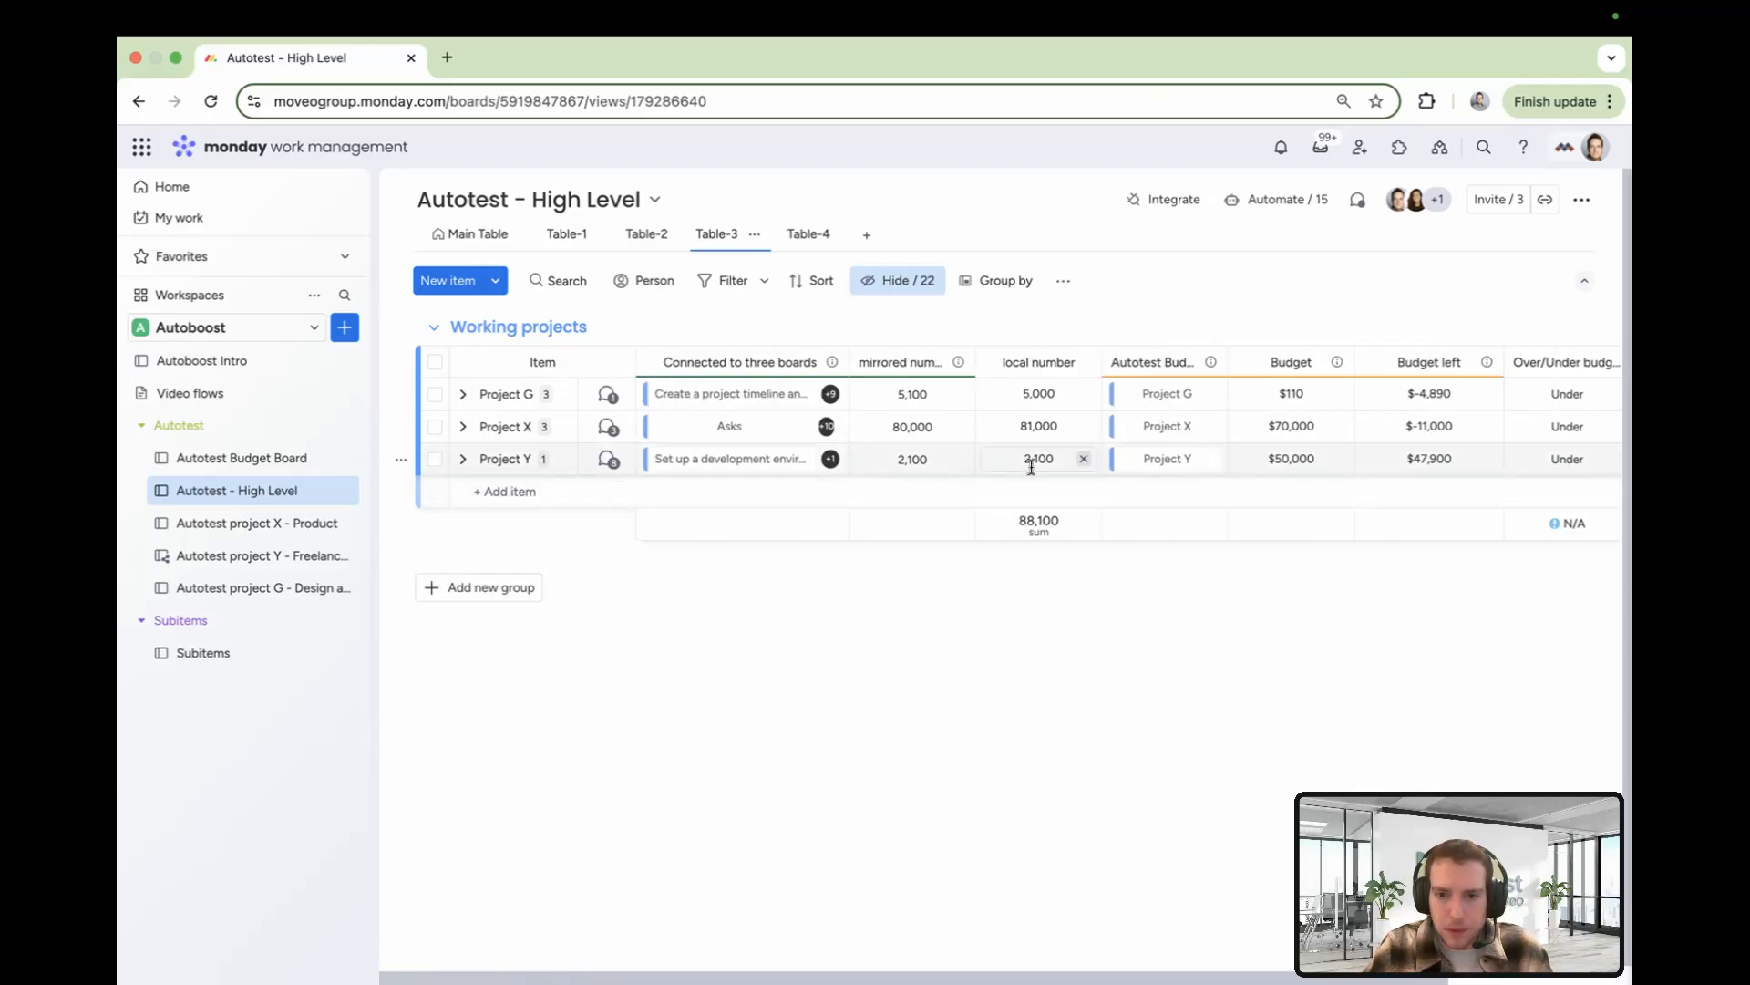
# Add the 'Create a development plan with specific goals…' item to Project Y's Connected to three boards links
pyautogui.click(658, 459)
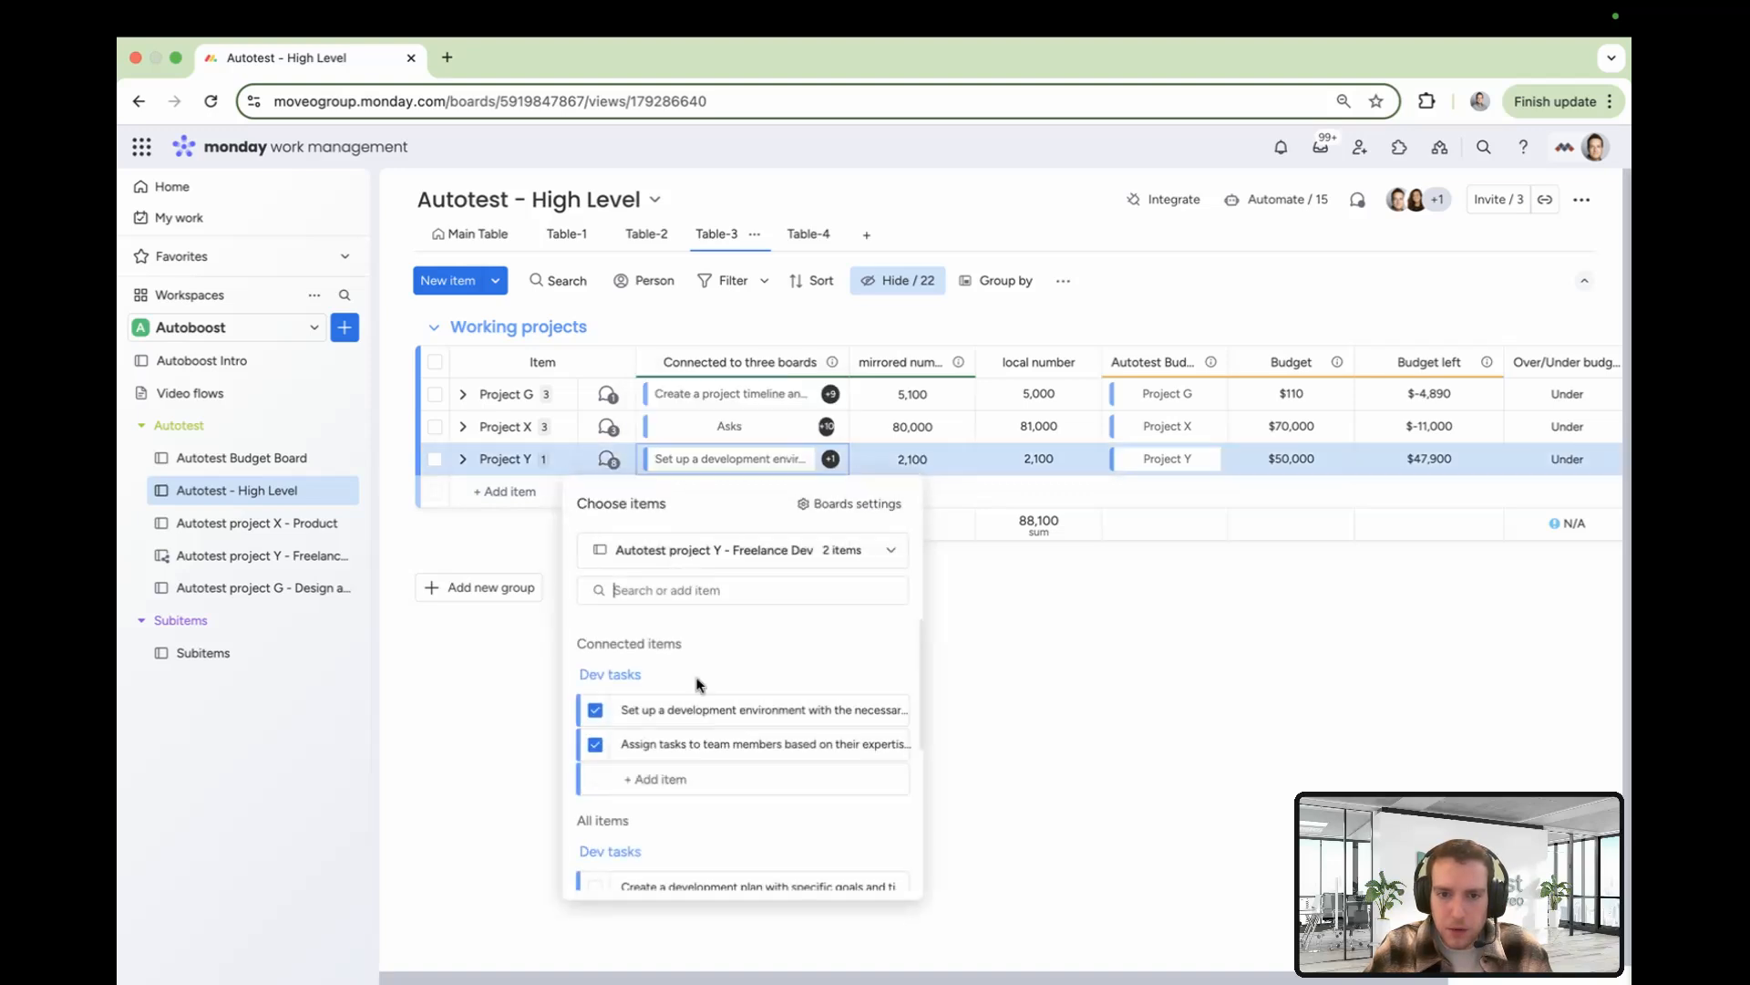
pyautogui.scroll(-2, 698, 684)
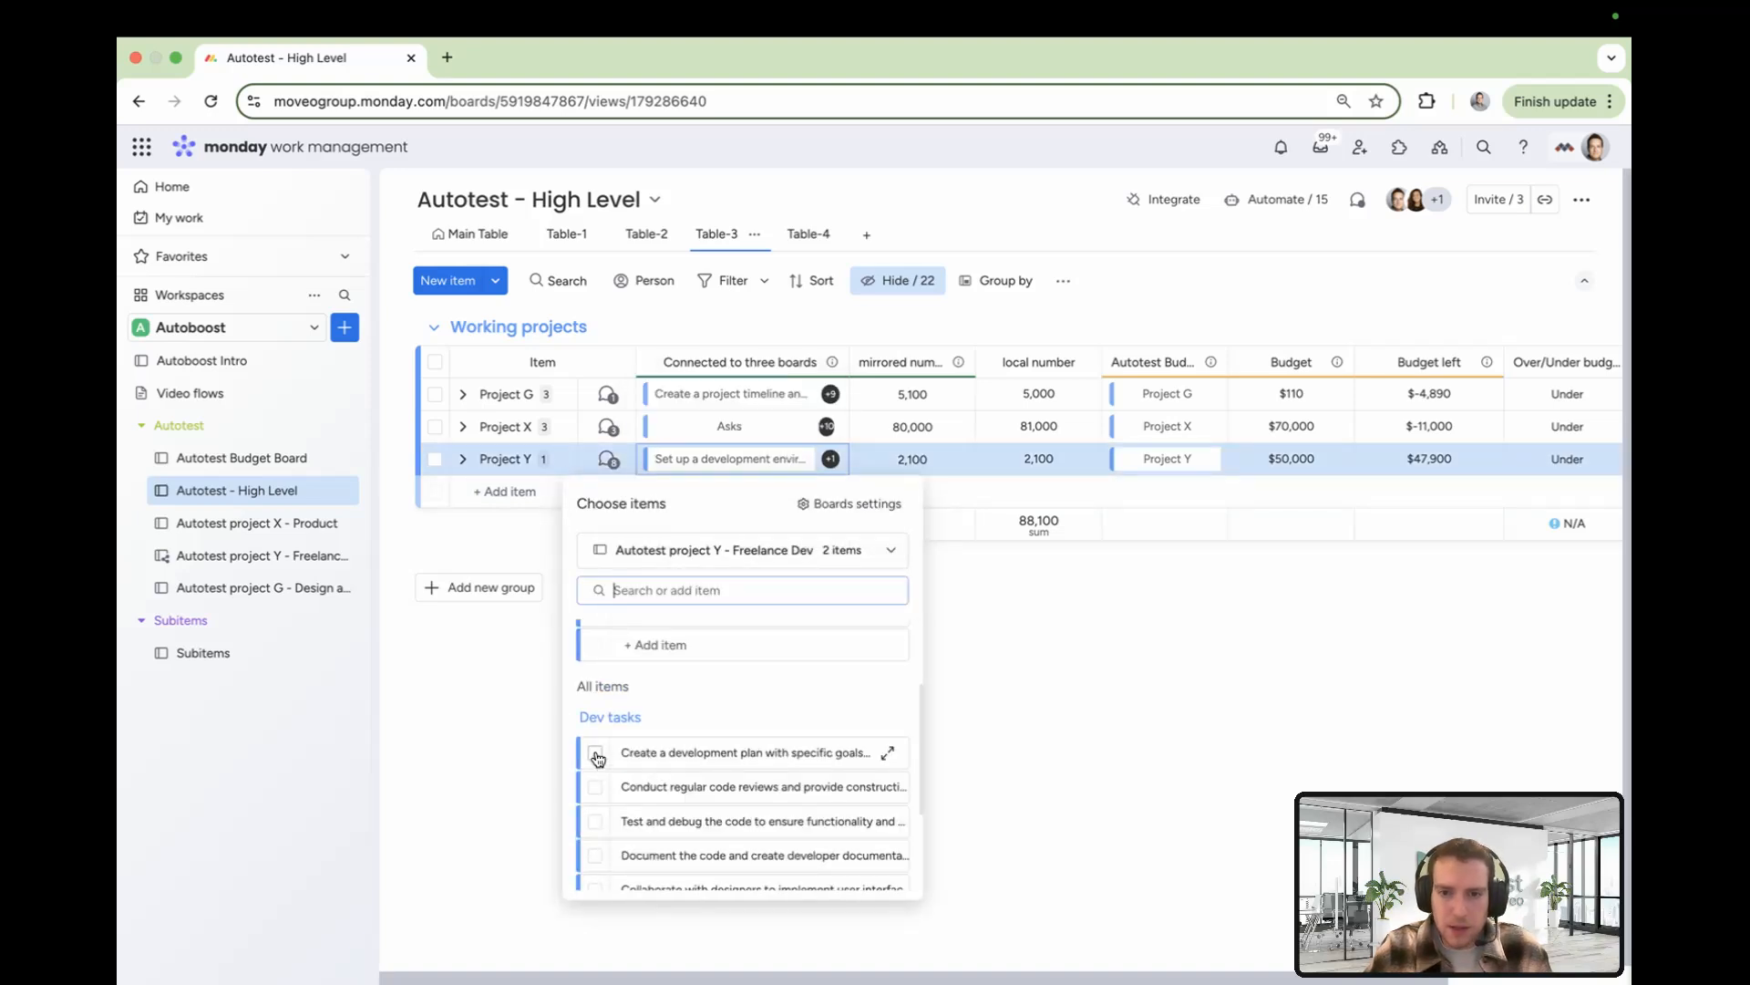
pyautogui.click(595, 755)
pyautogui.click(986, 627)
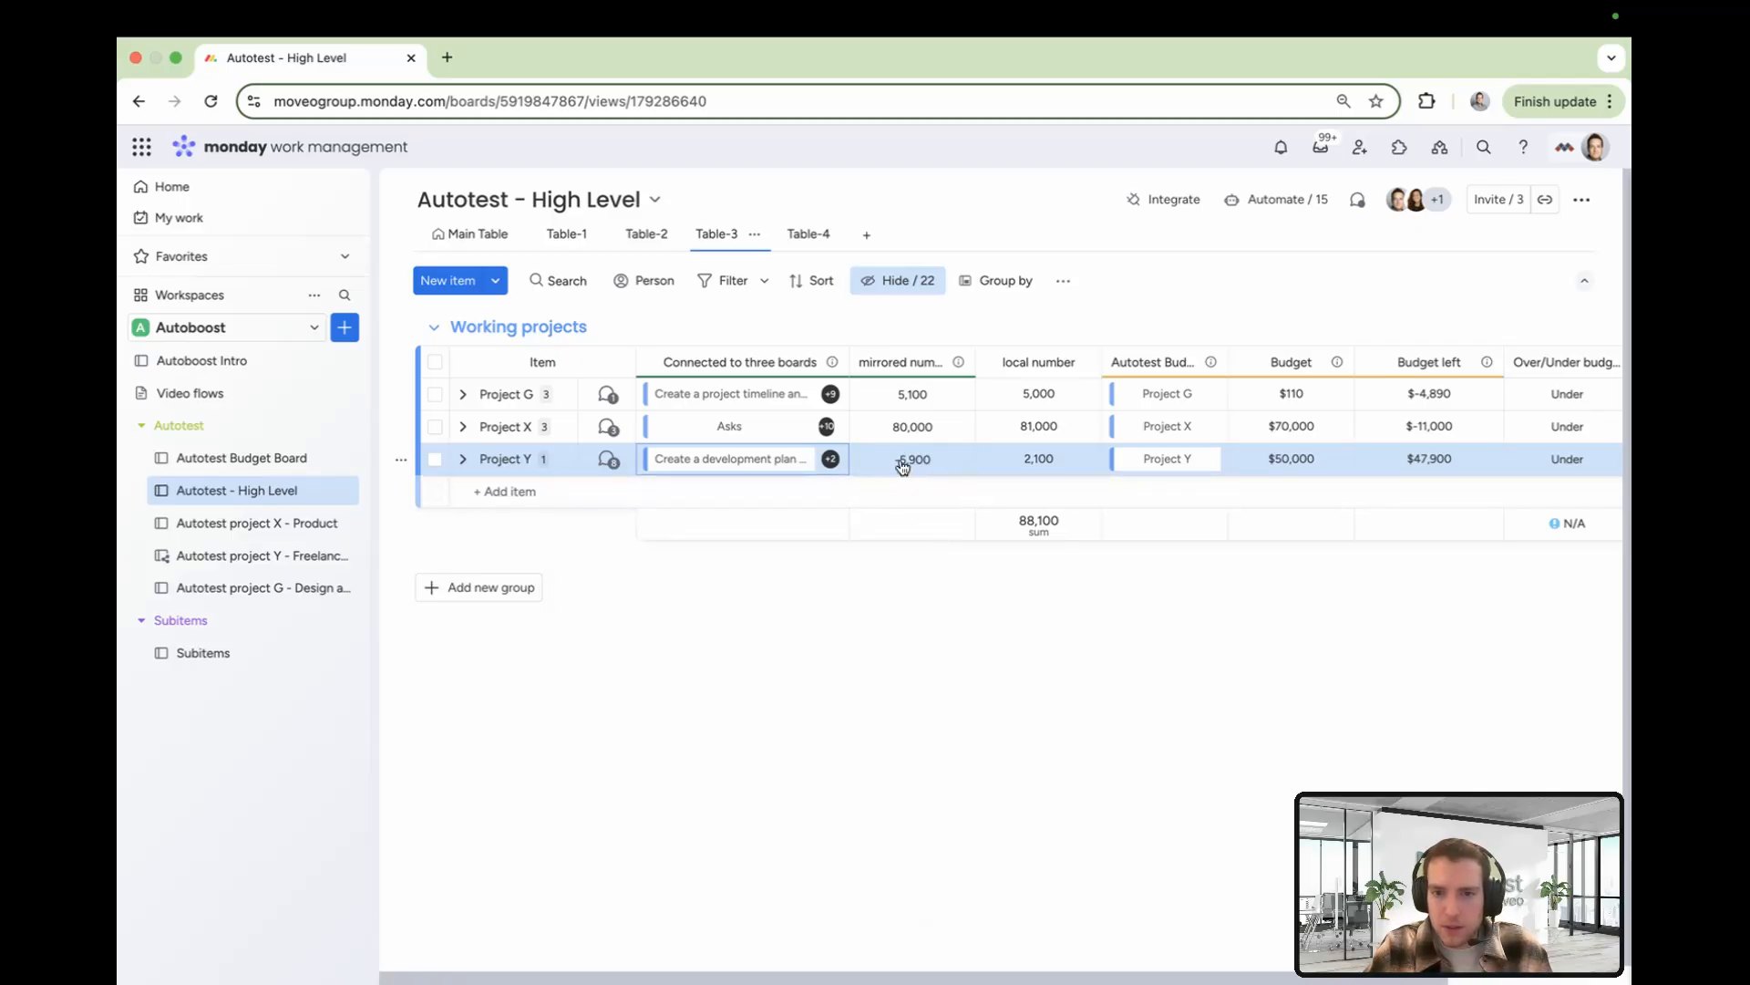
# Inspect the automation that sets Over/Under from the Over/Under budget value when Budget left changes, and that column's IF formula
pyautogui.hscroll(3, 1003, 483)
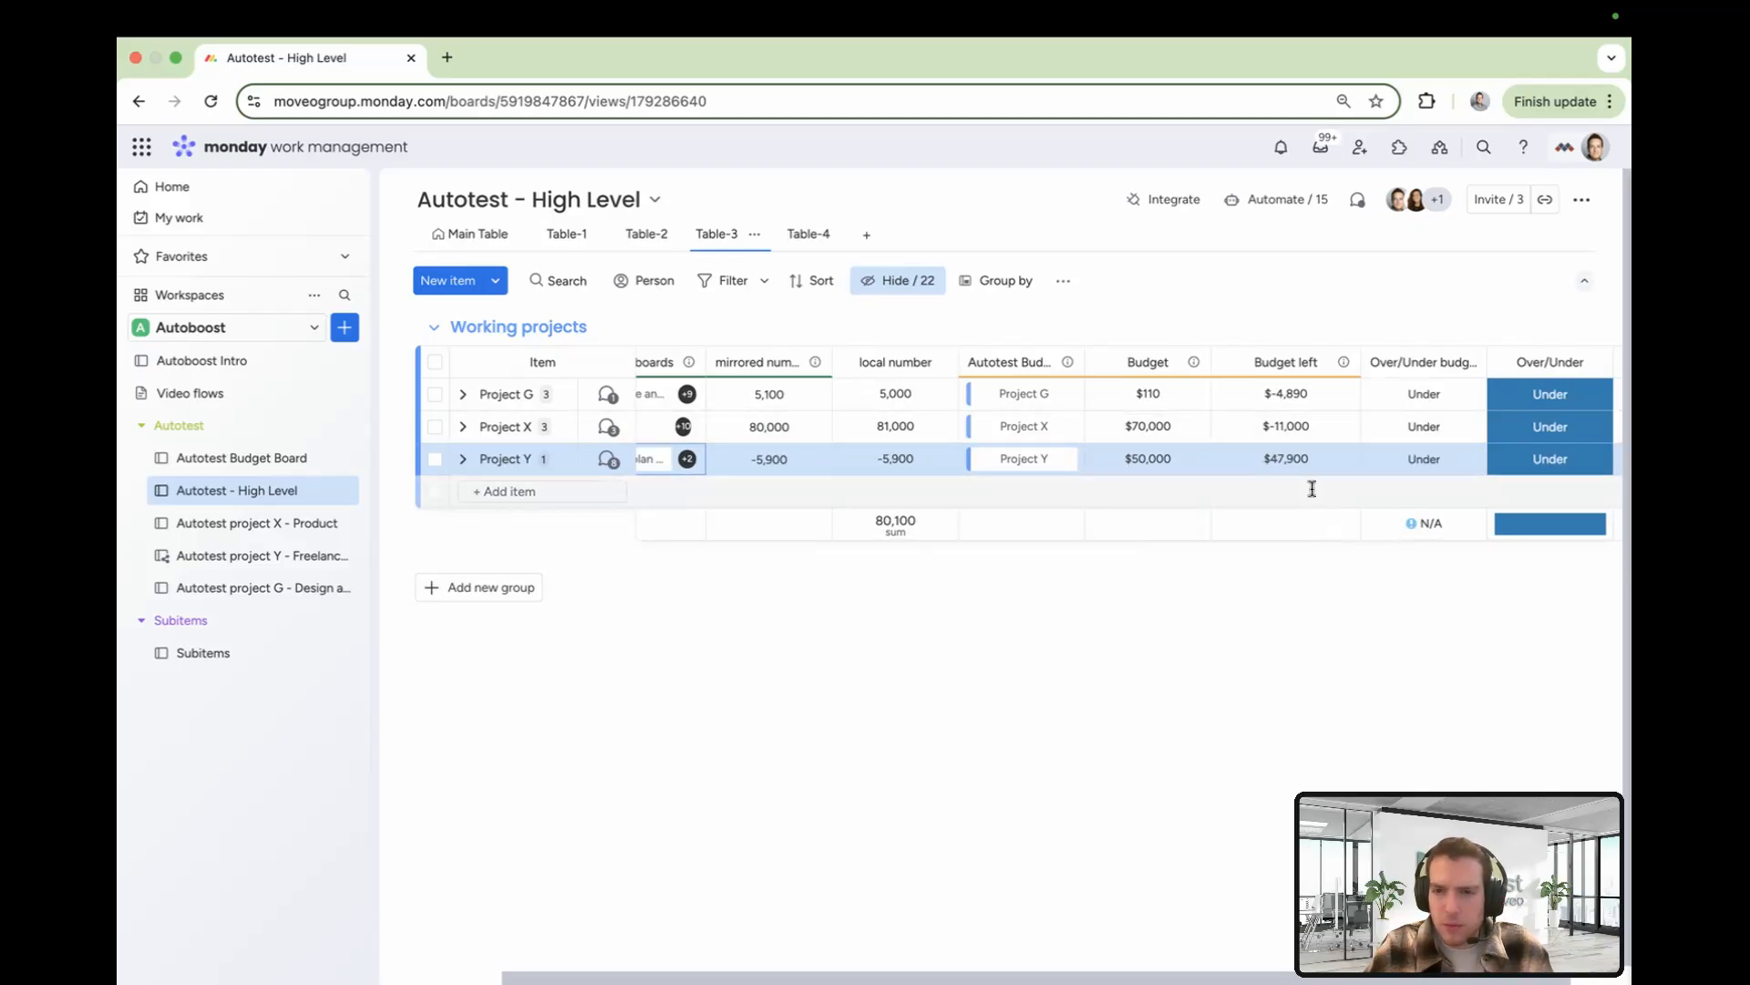
pyautogui.hscroll(2, 1312, 489)
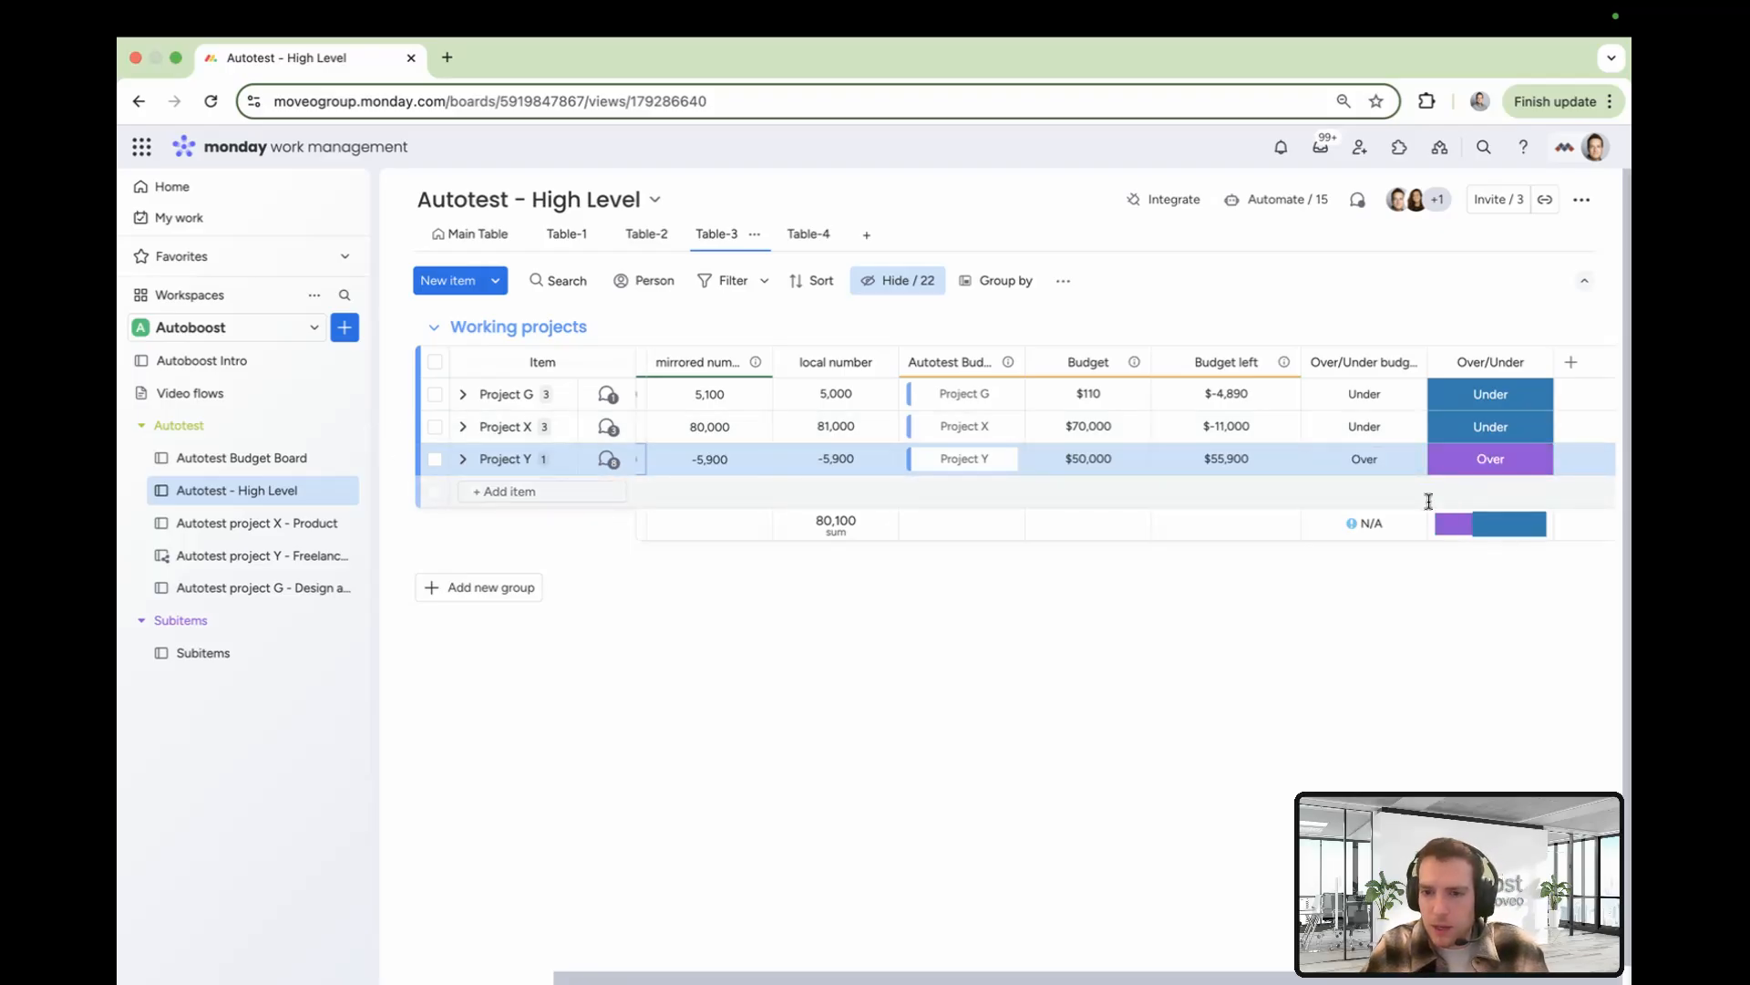
pyautogui.click(1289, 200)
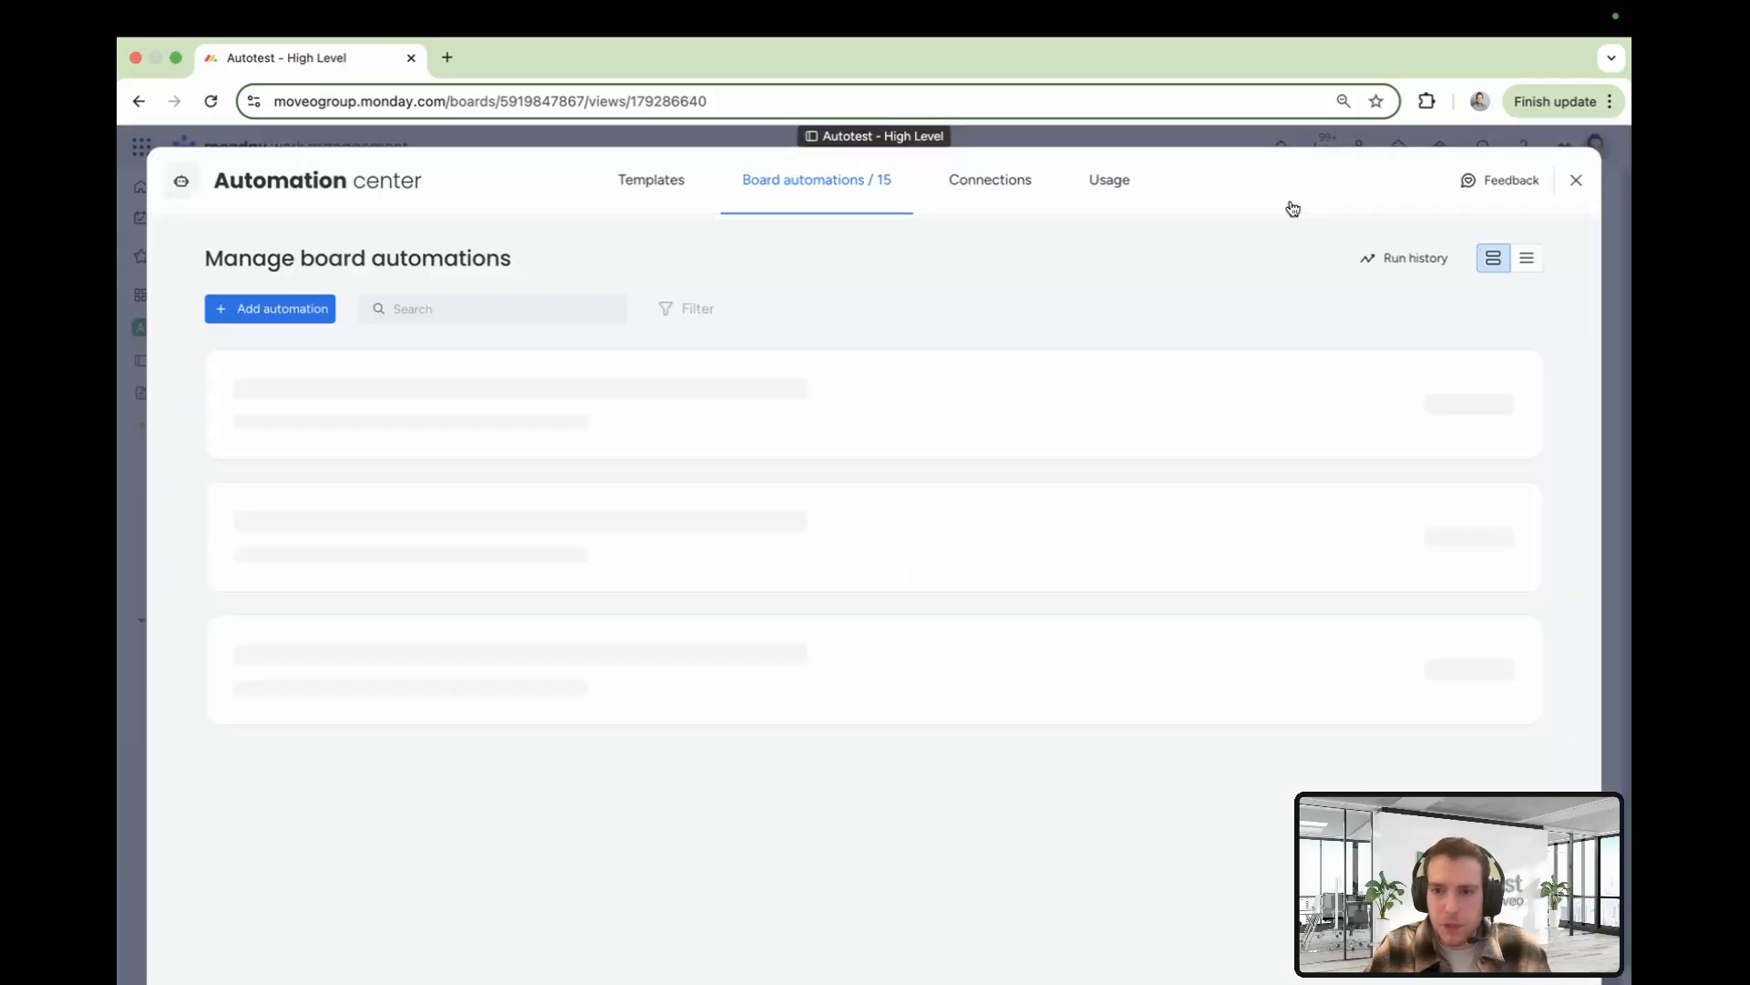
pyautogui.scroll(-2, 829, 597)
pyautogui.scroll(-10, 829, 597)
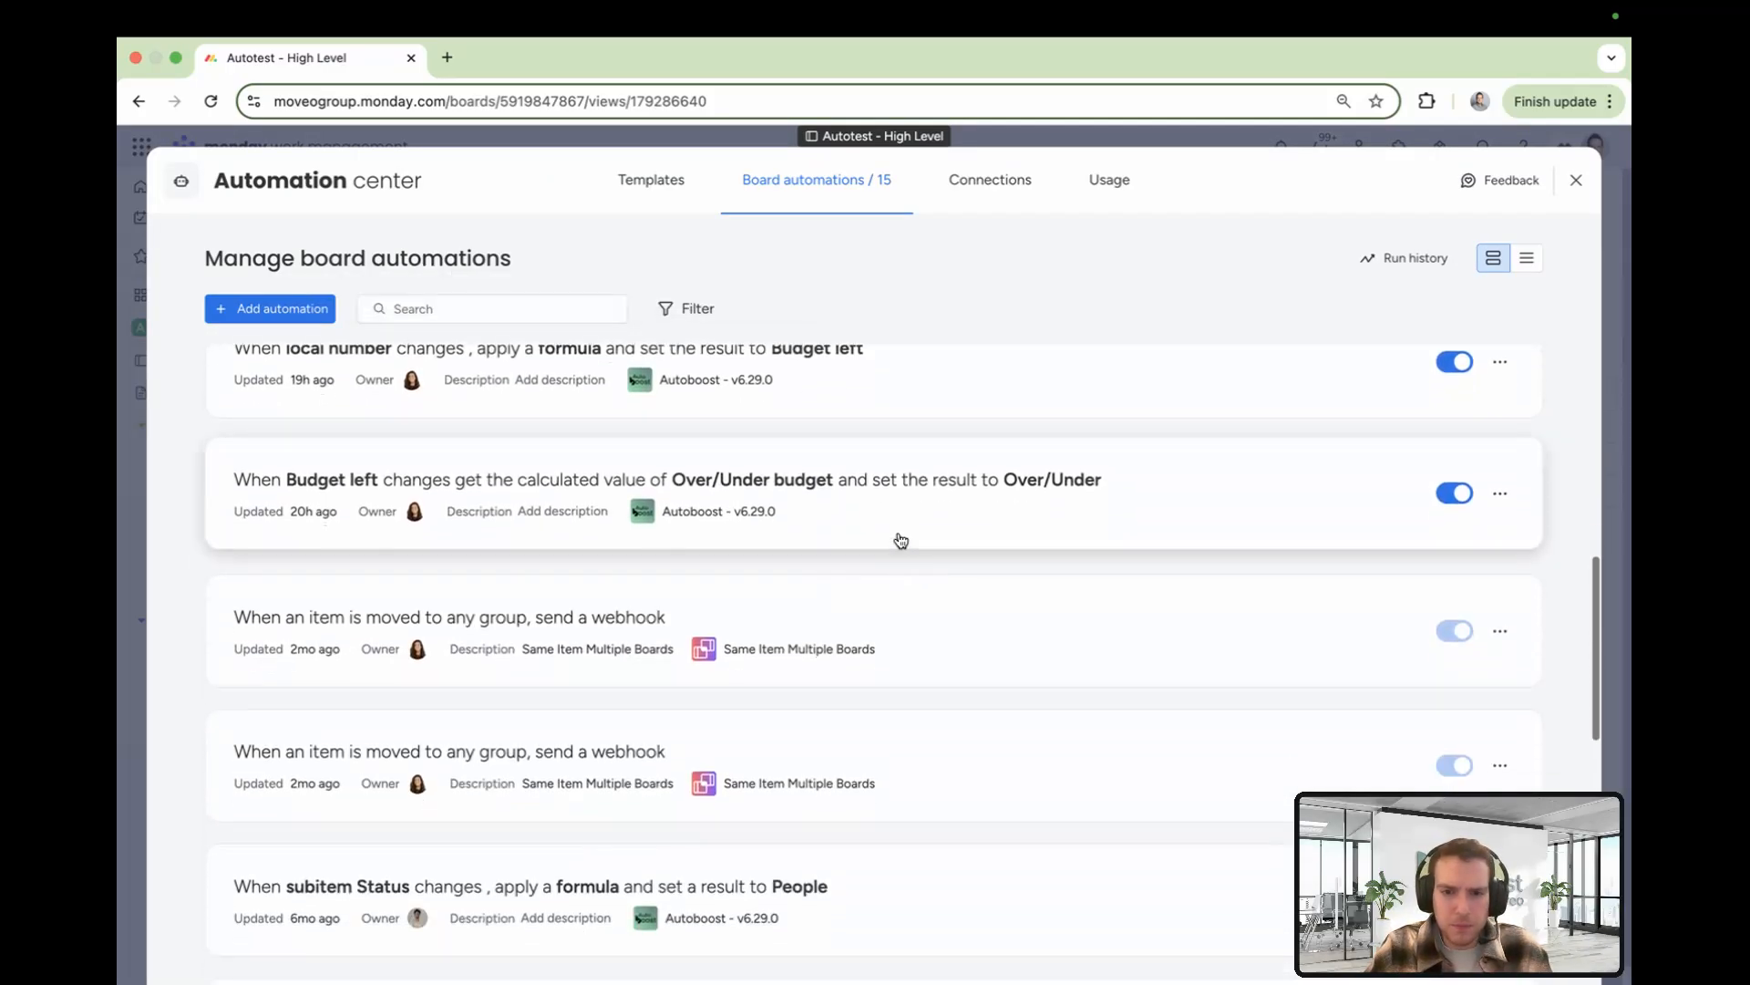
pyautogui.click(900, 542)
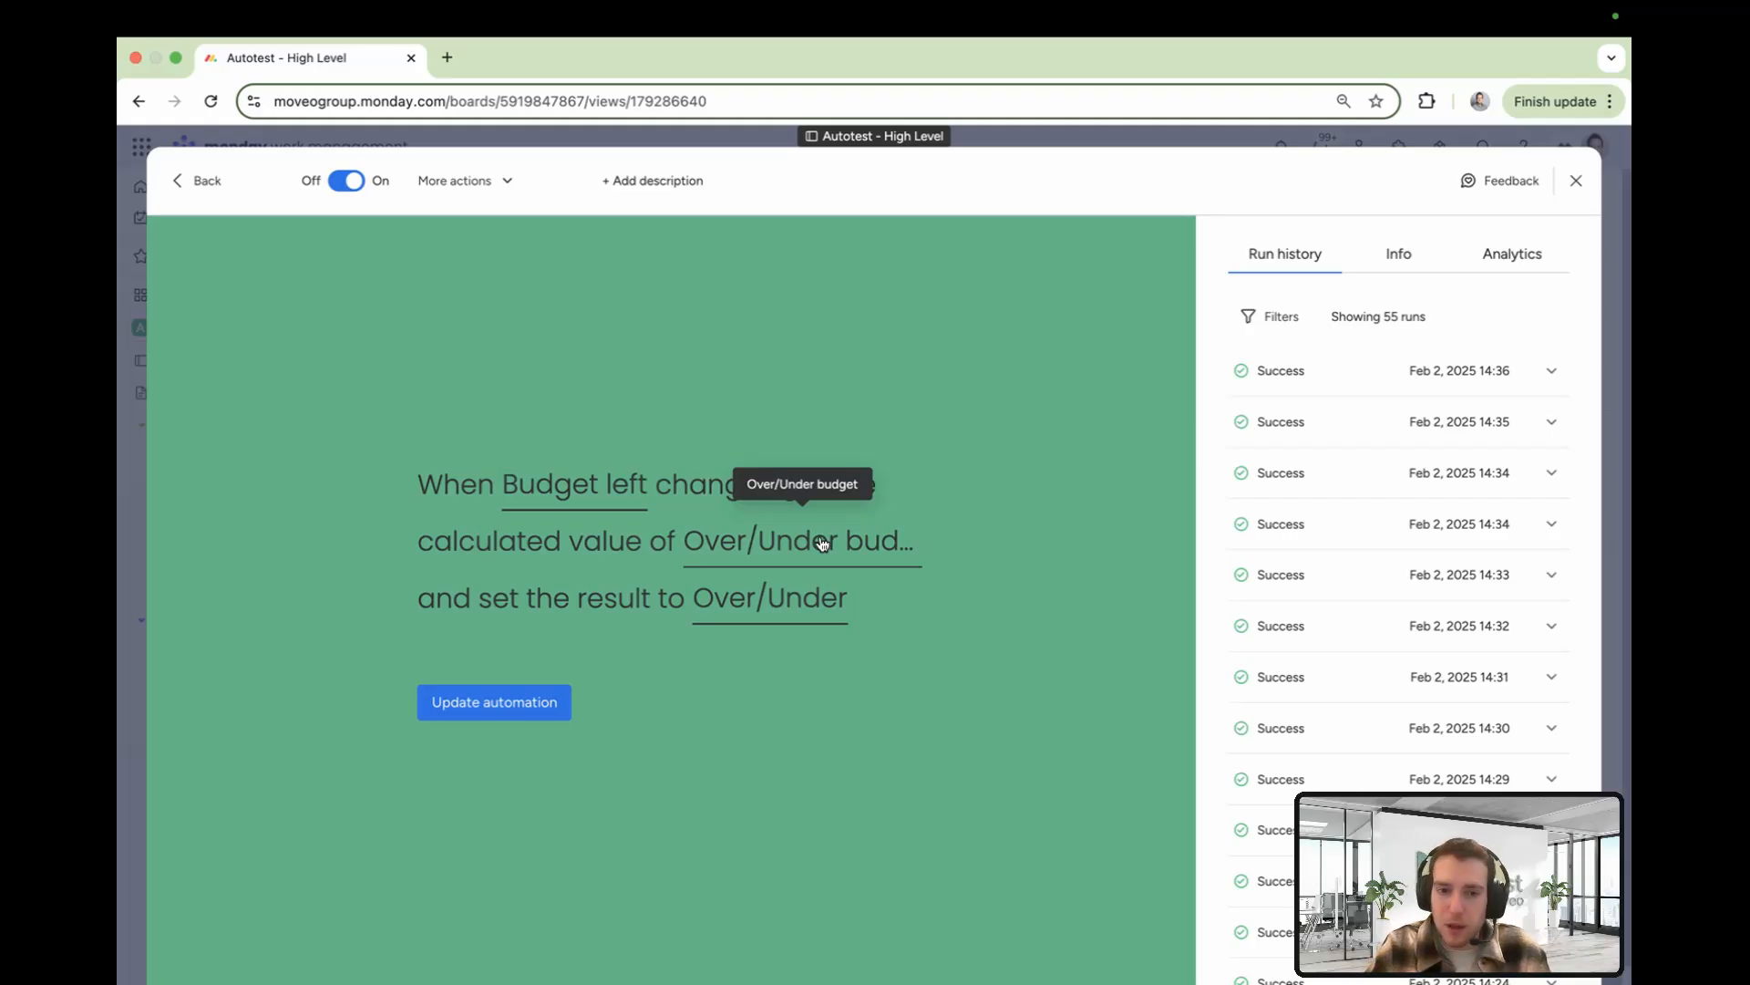
pyautogui.click(763, 605)
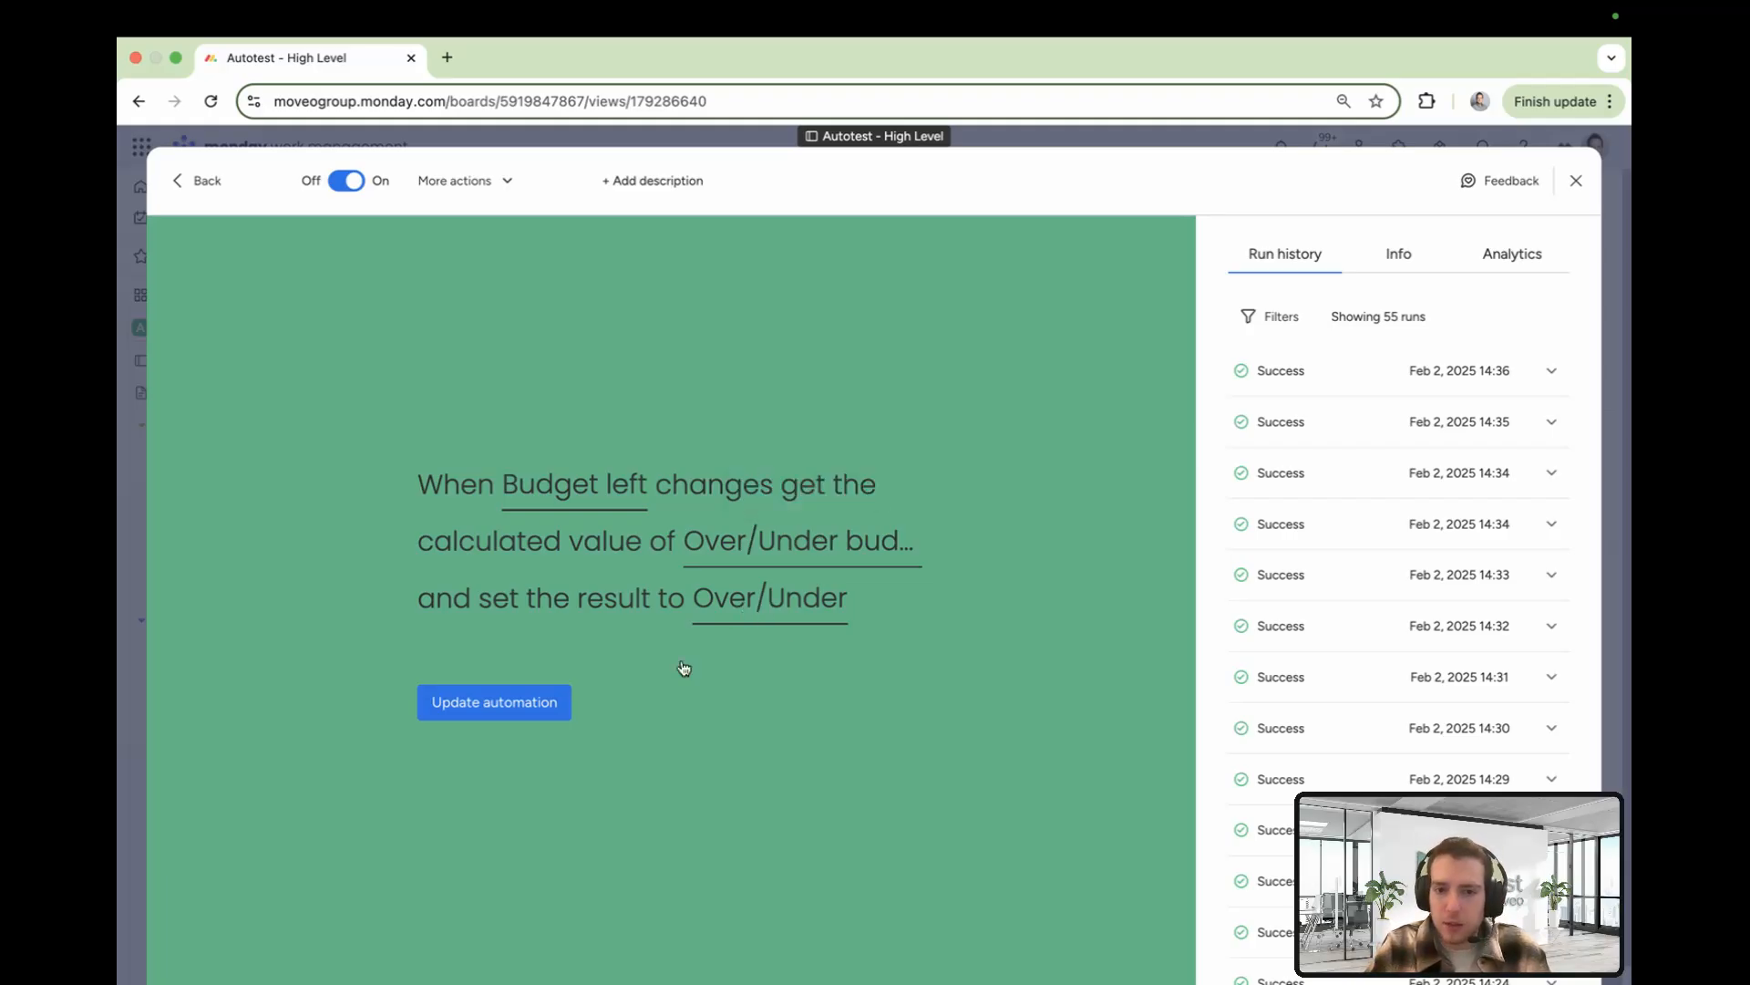
pyautogui.scroll(-3, 780, 757)
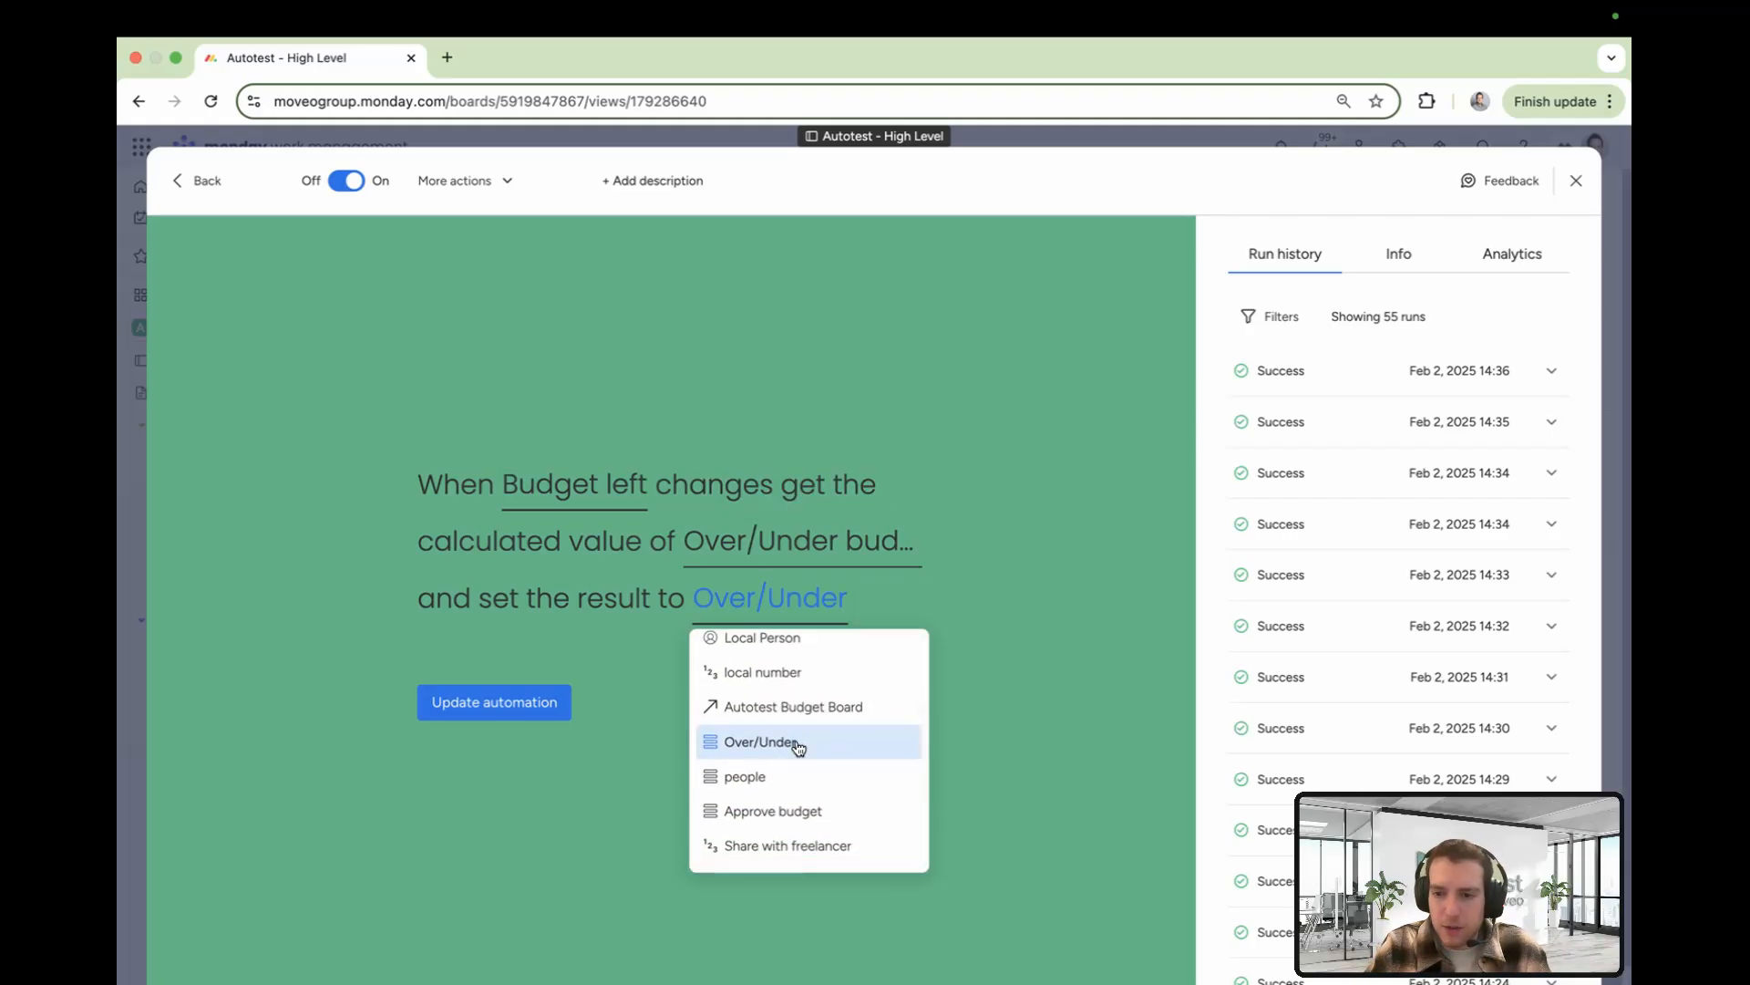
pyautogui.click(1067, 427)
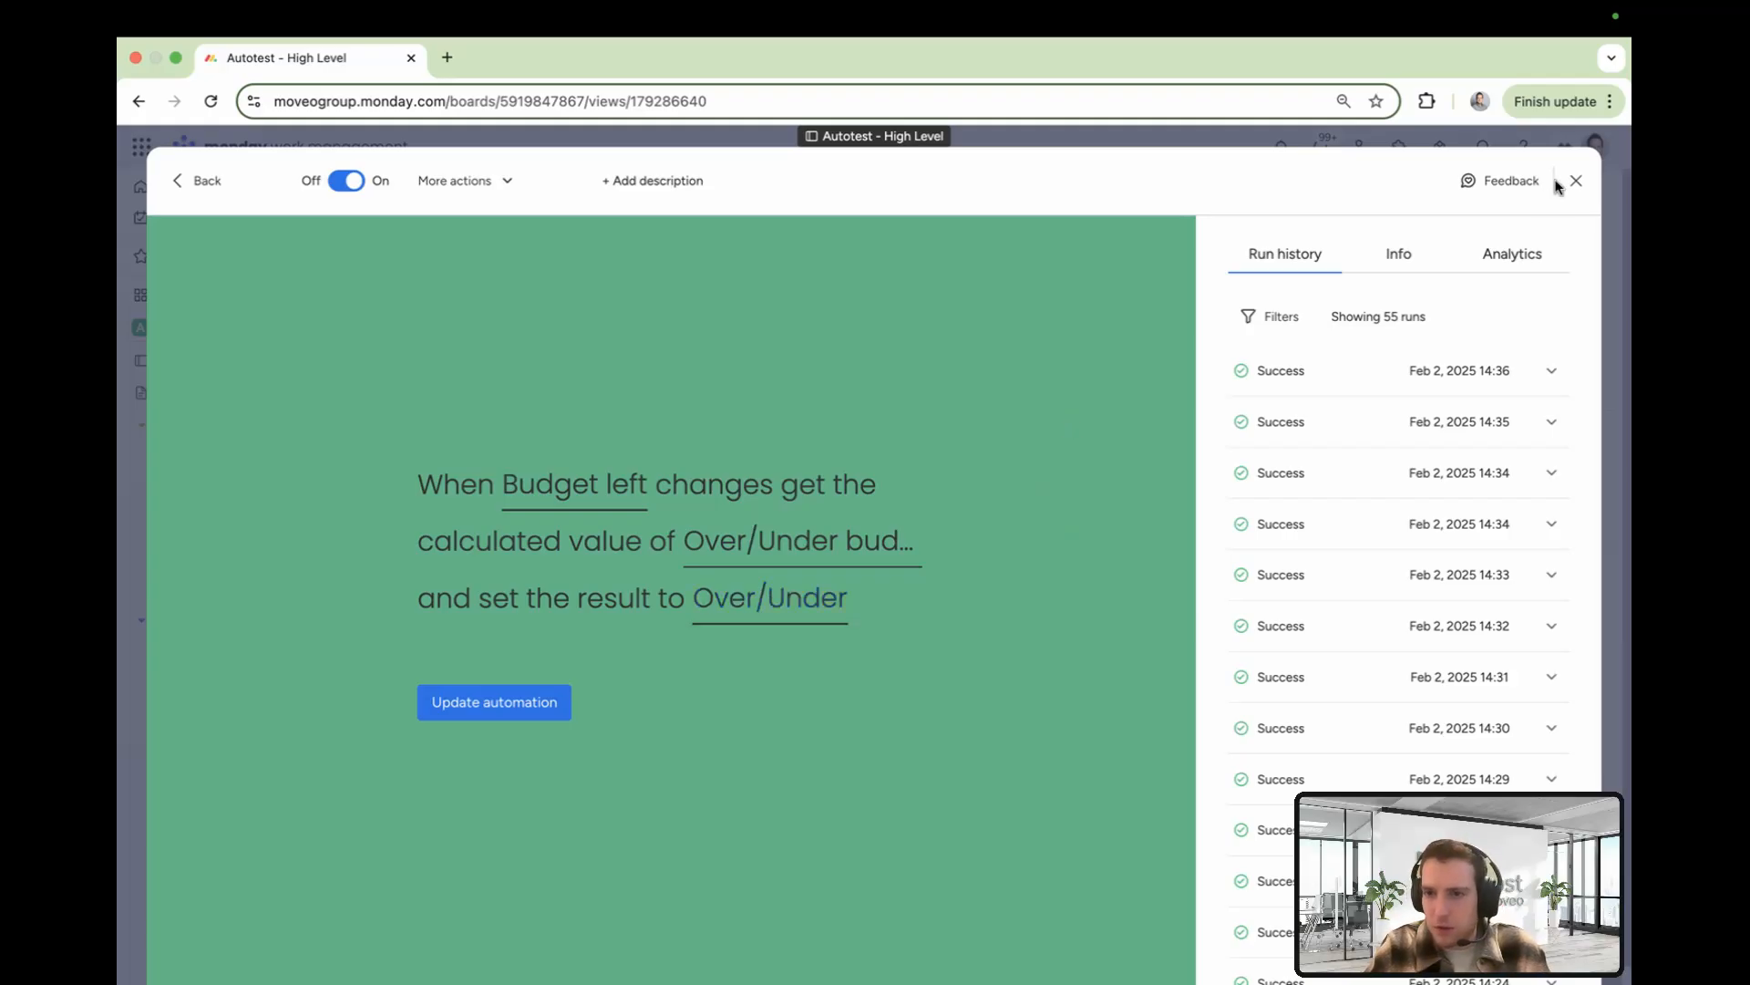
pyautogui.click(1619, 213)
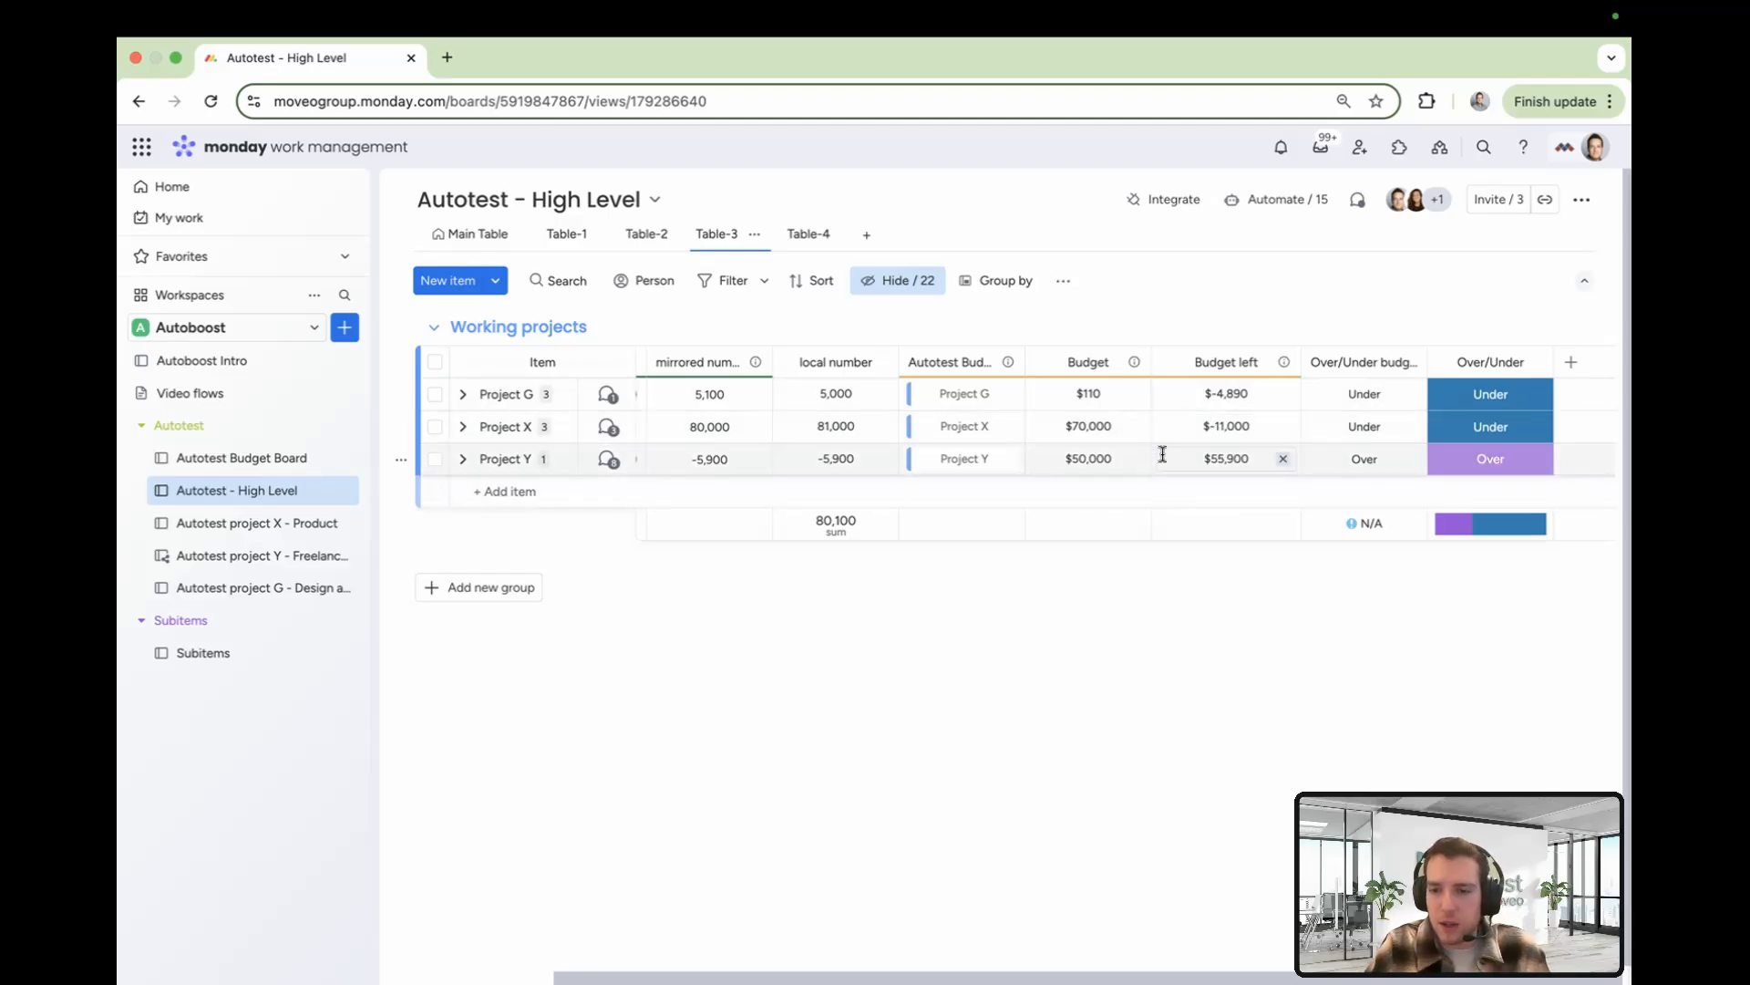
pyautogui.click(1357, 460)
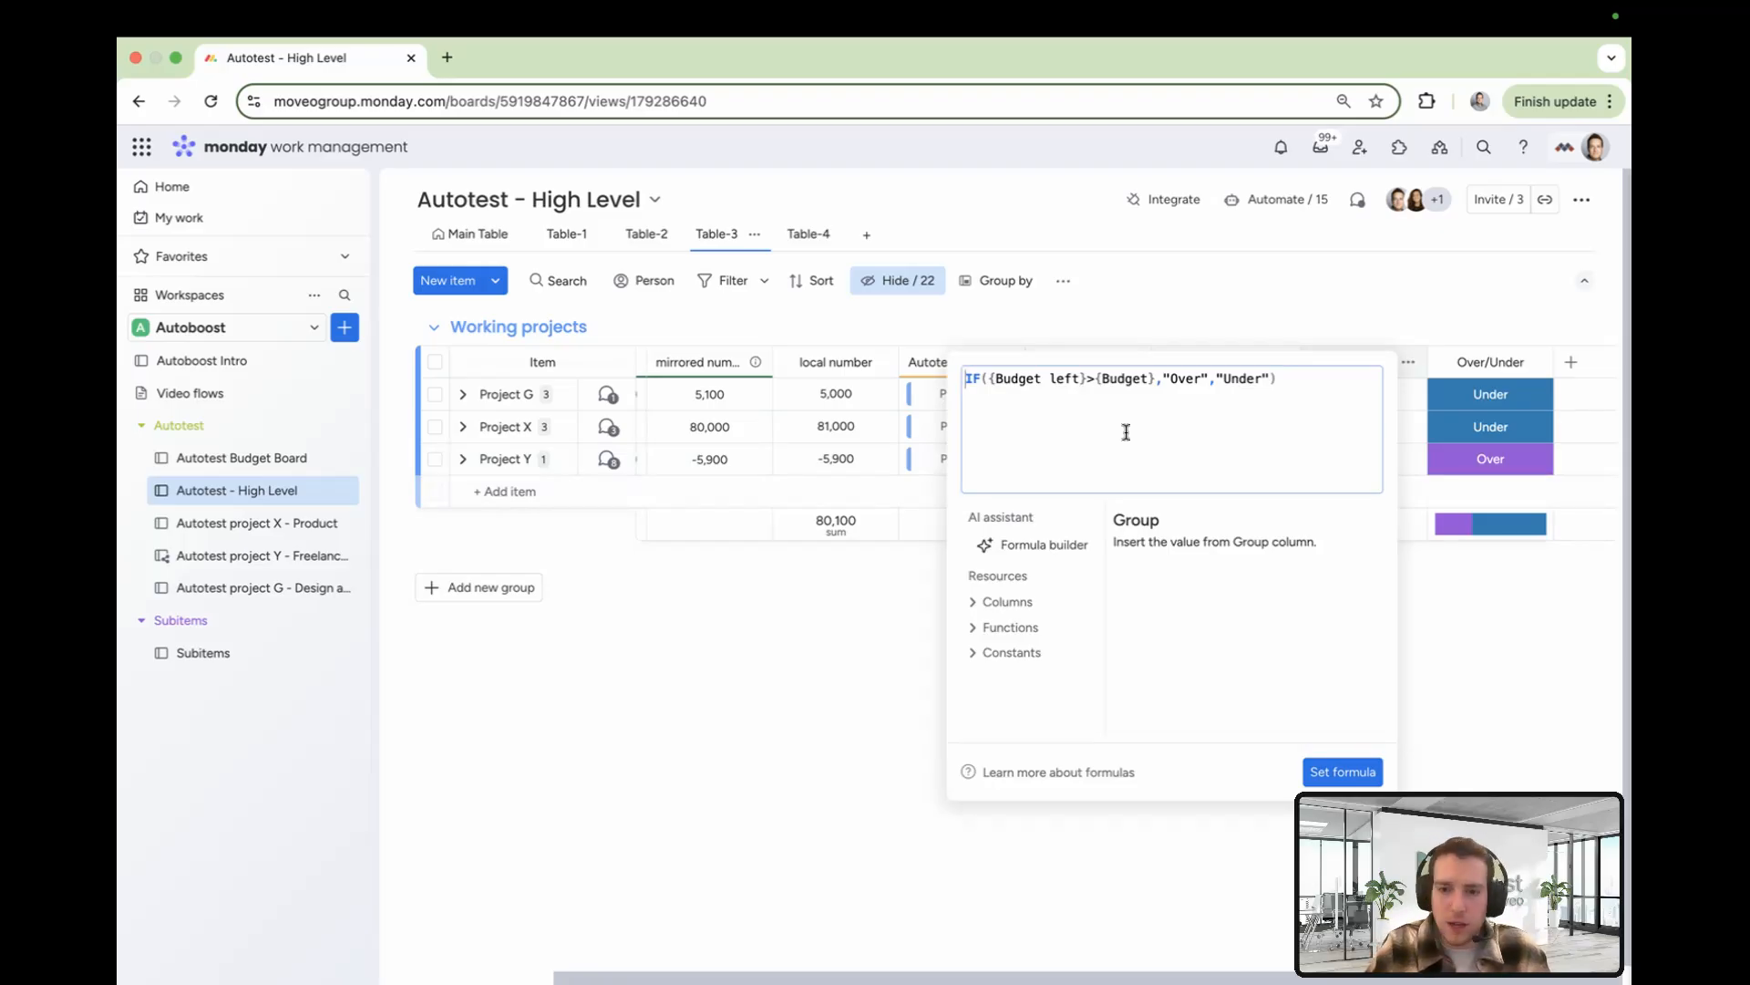
pyautogui.click(1486, 638)
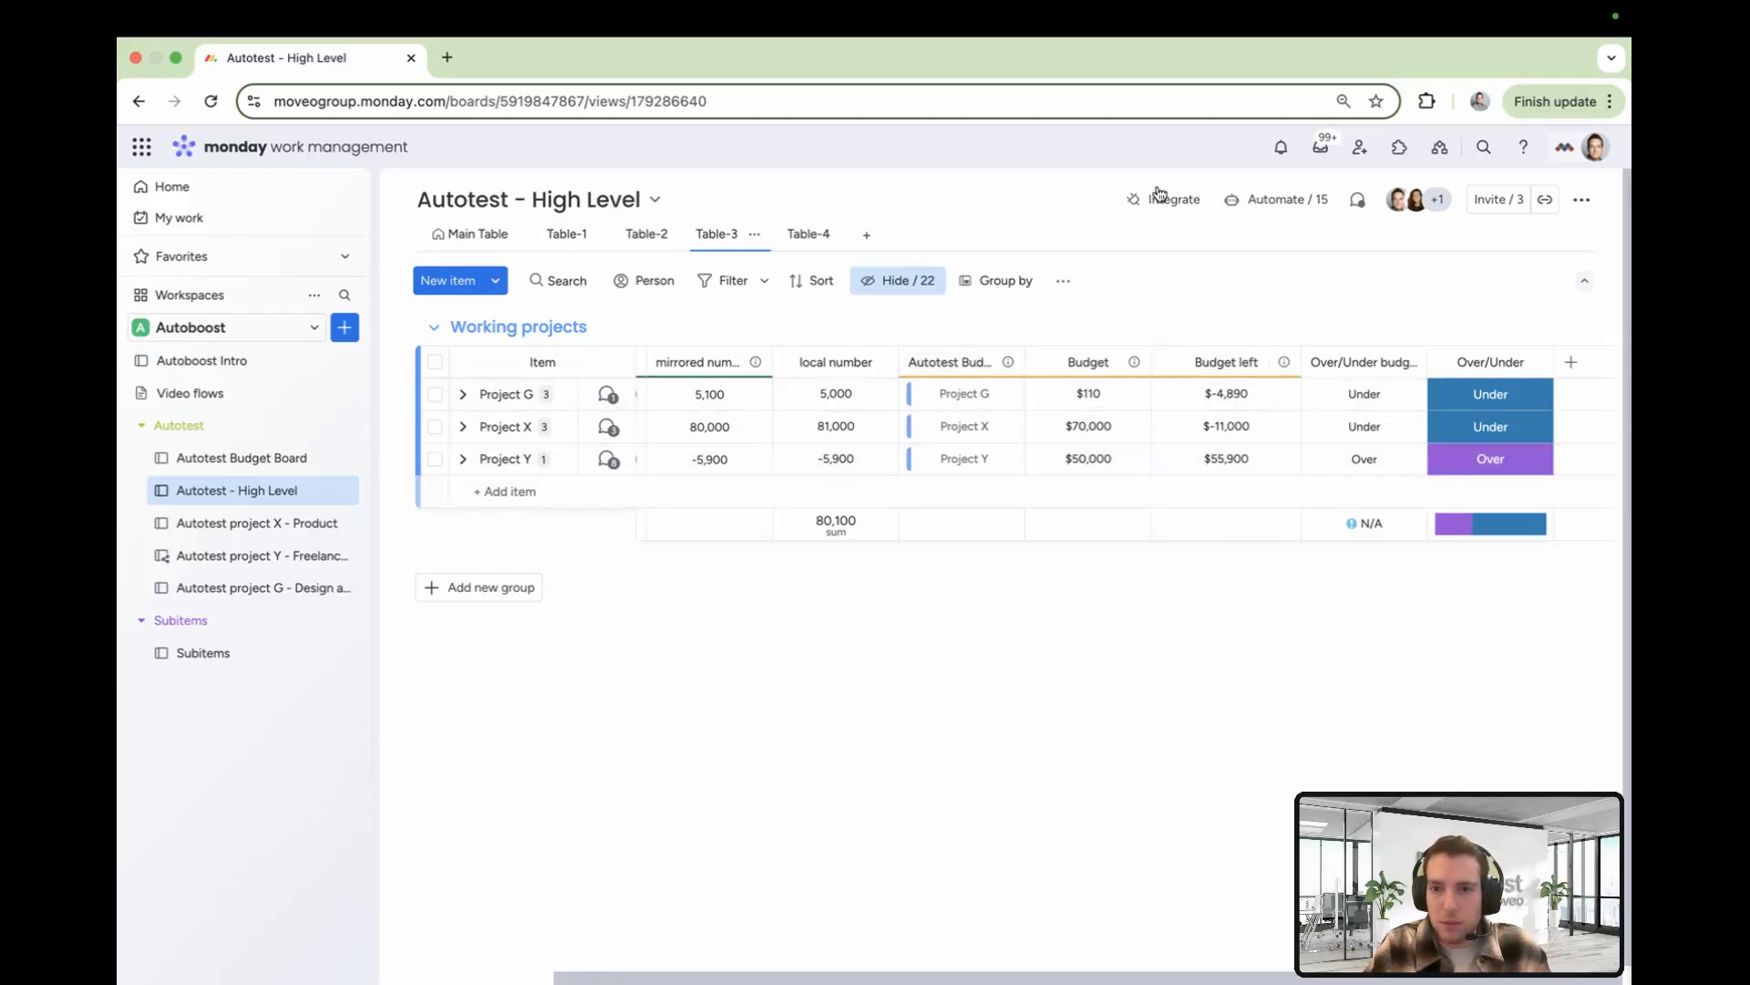
# Switch to Table-4 and inspect the automation applying a formula to Approved Budget? when Approve budget changes
pyautogui.click(1192, 13)
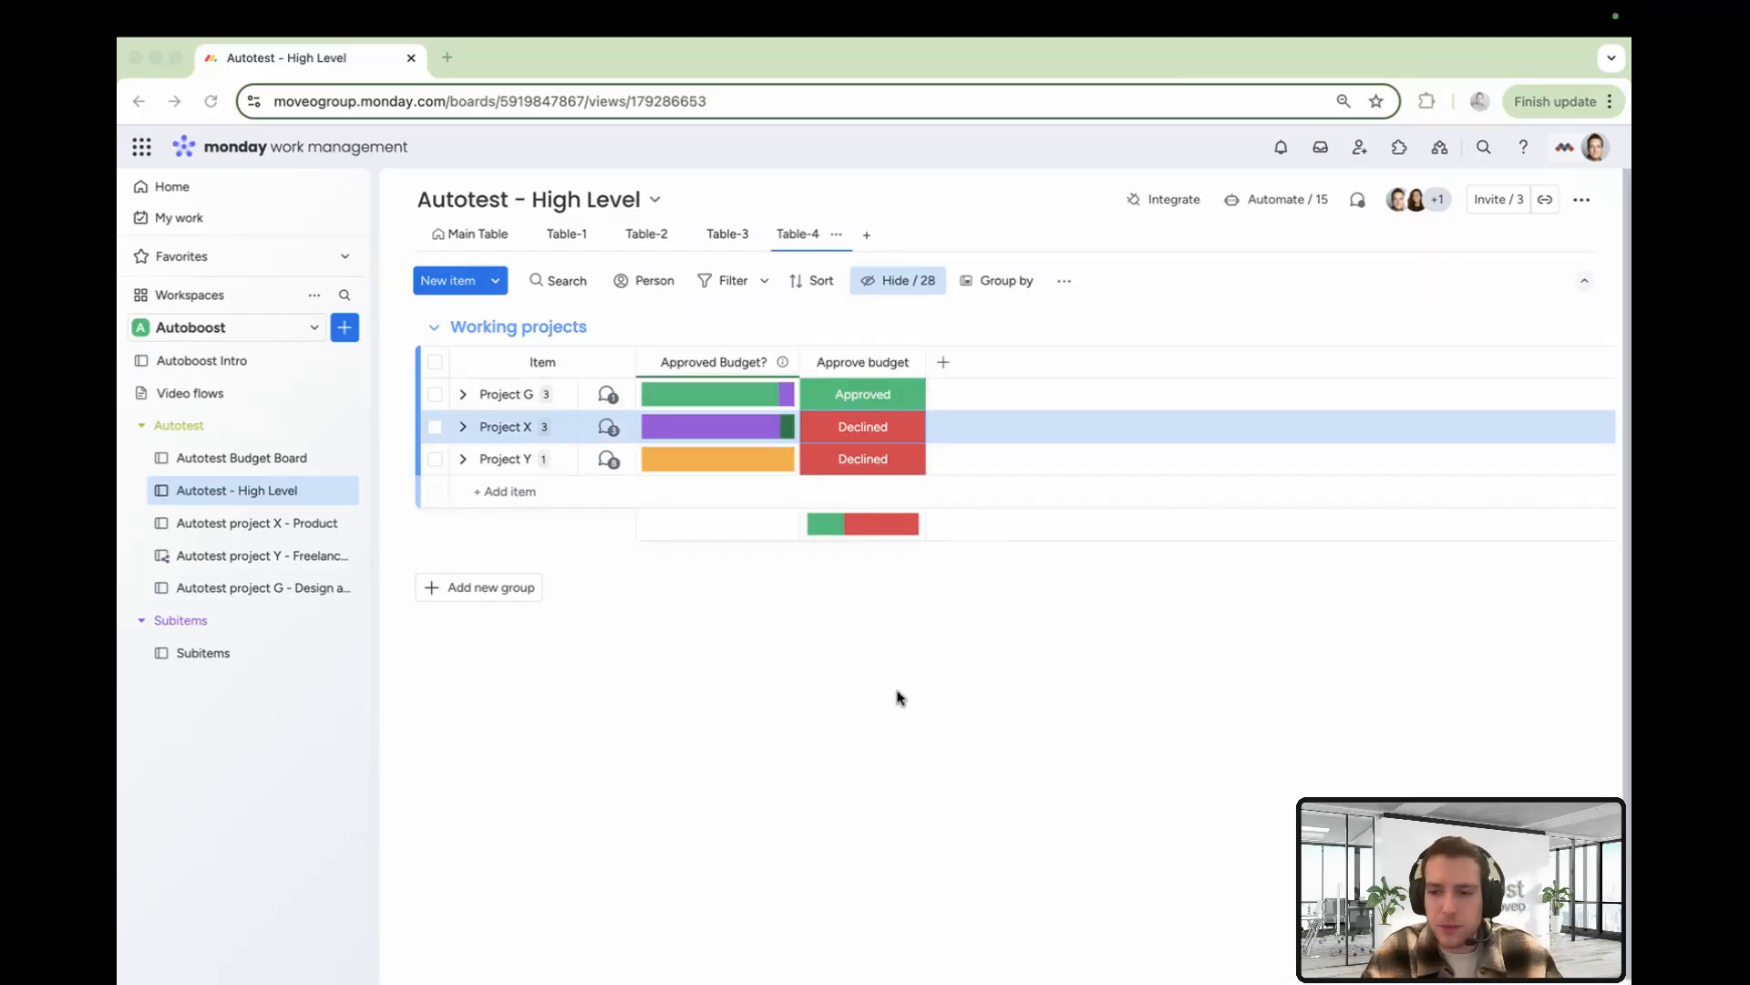
pyautogui.click(862, 426)
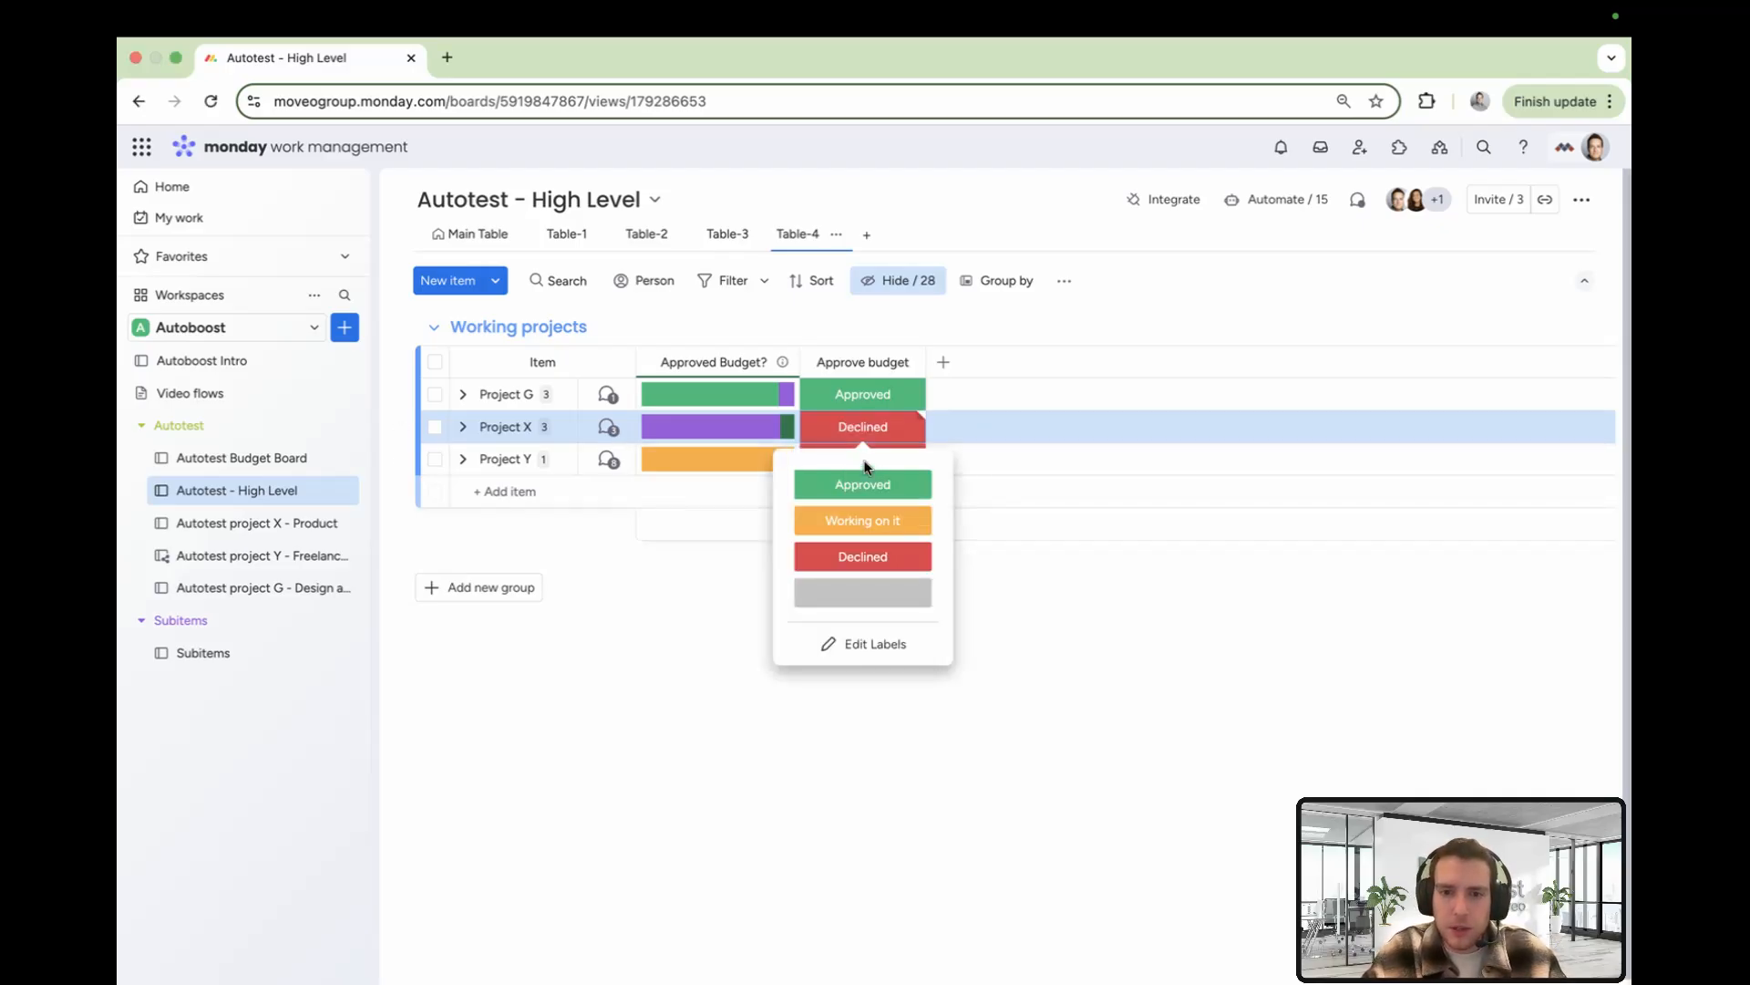
pyautogui.click(715, 593)
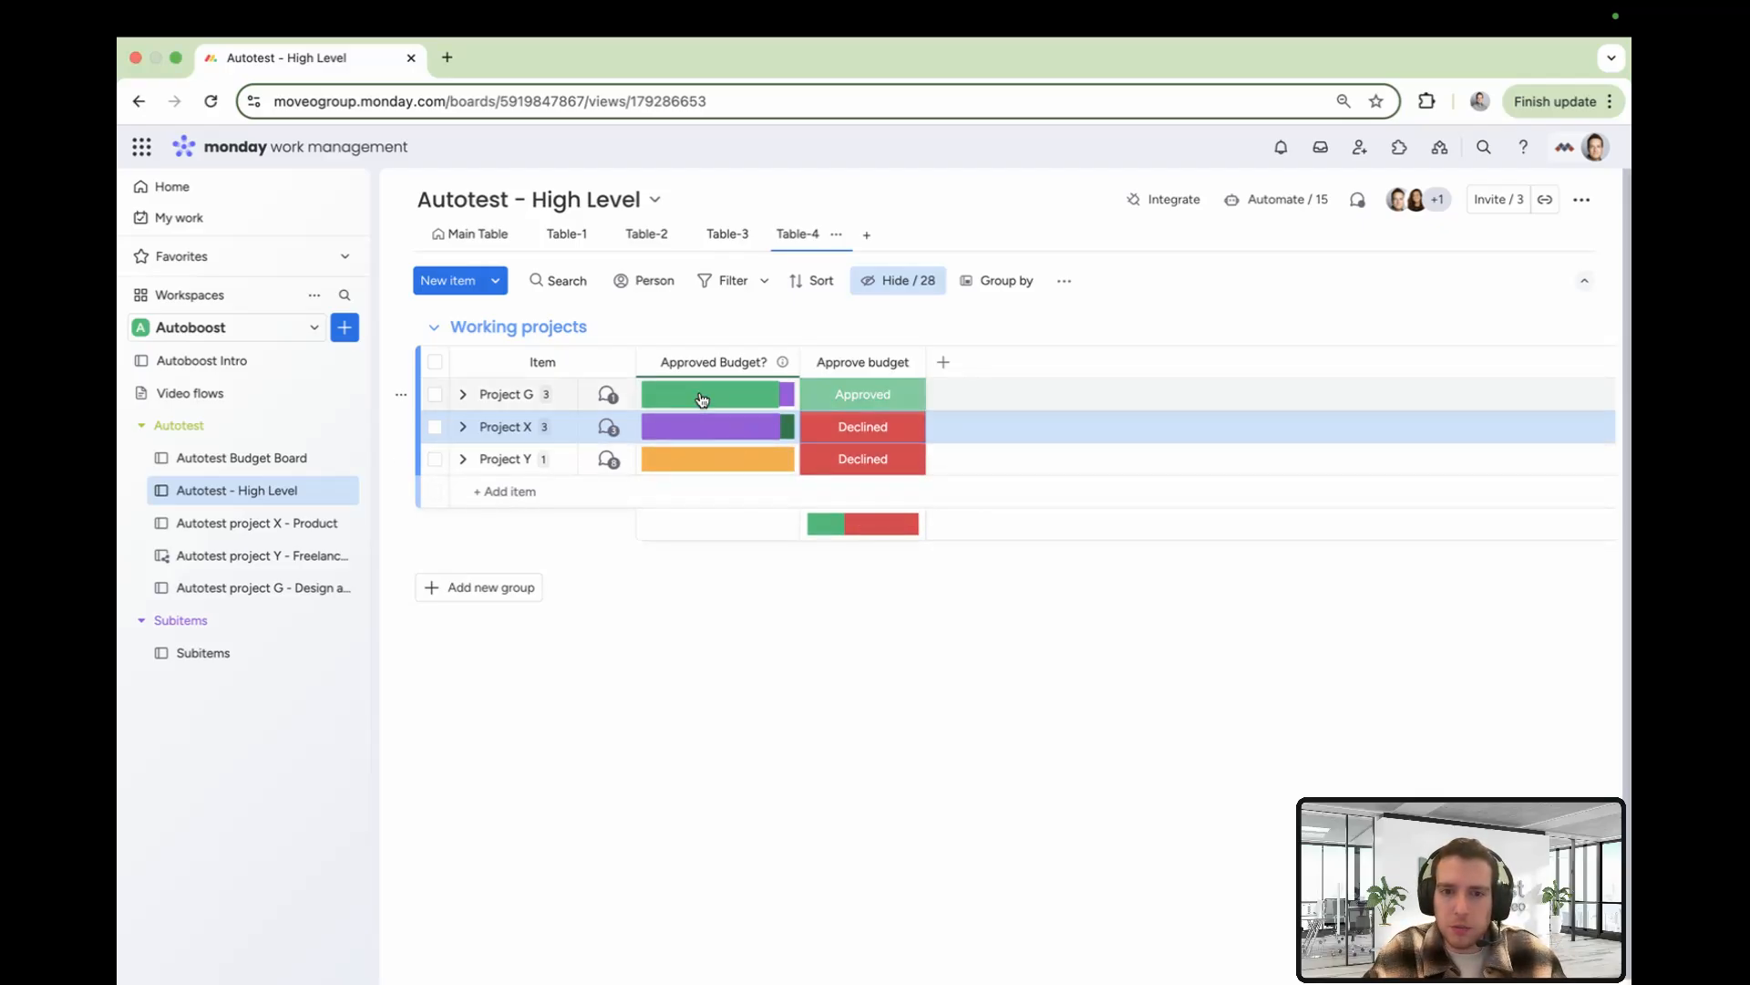
pyautogui.moveTo(735, 402)
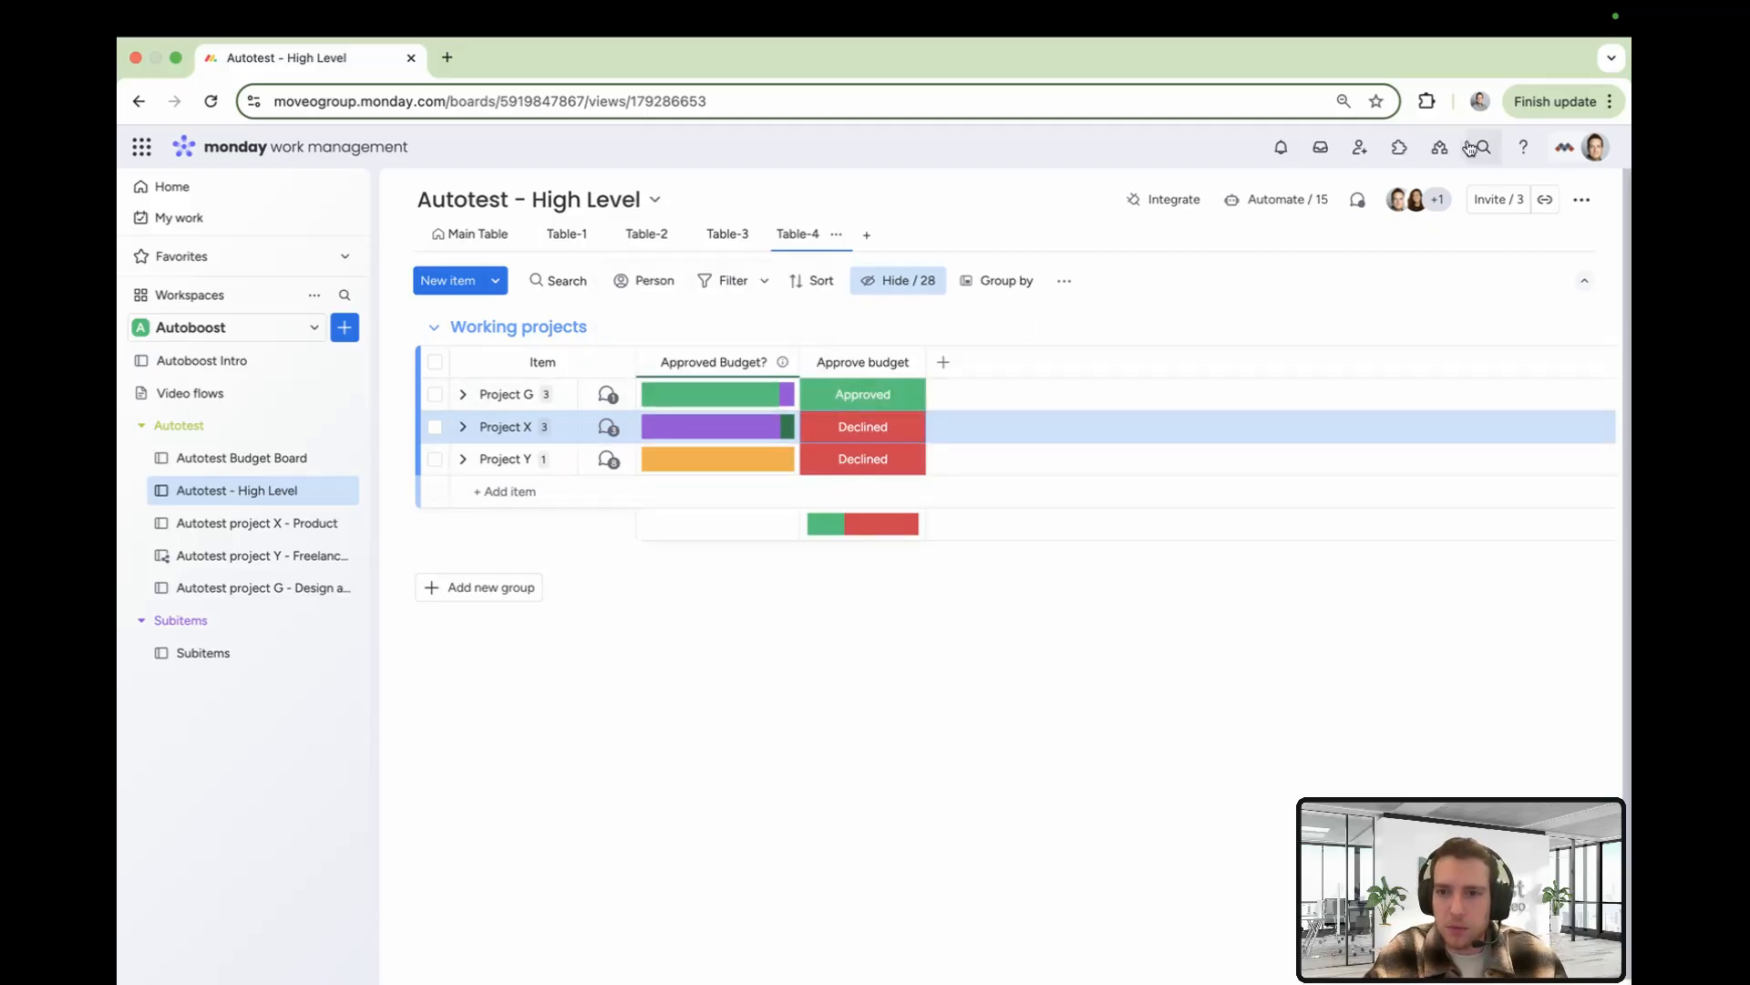
pyautogui.click(1287, 200)
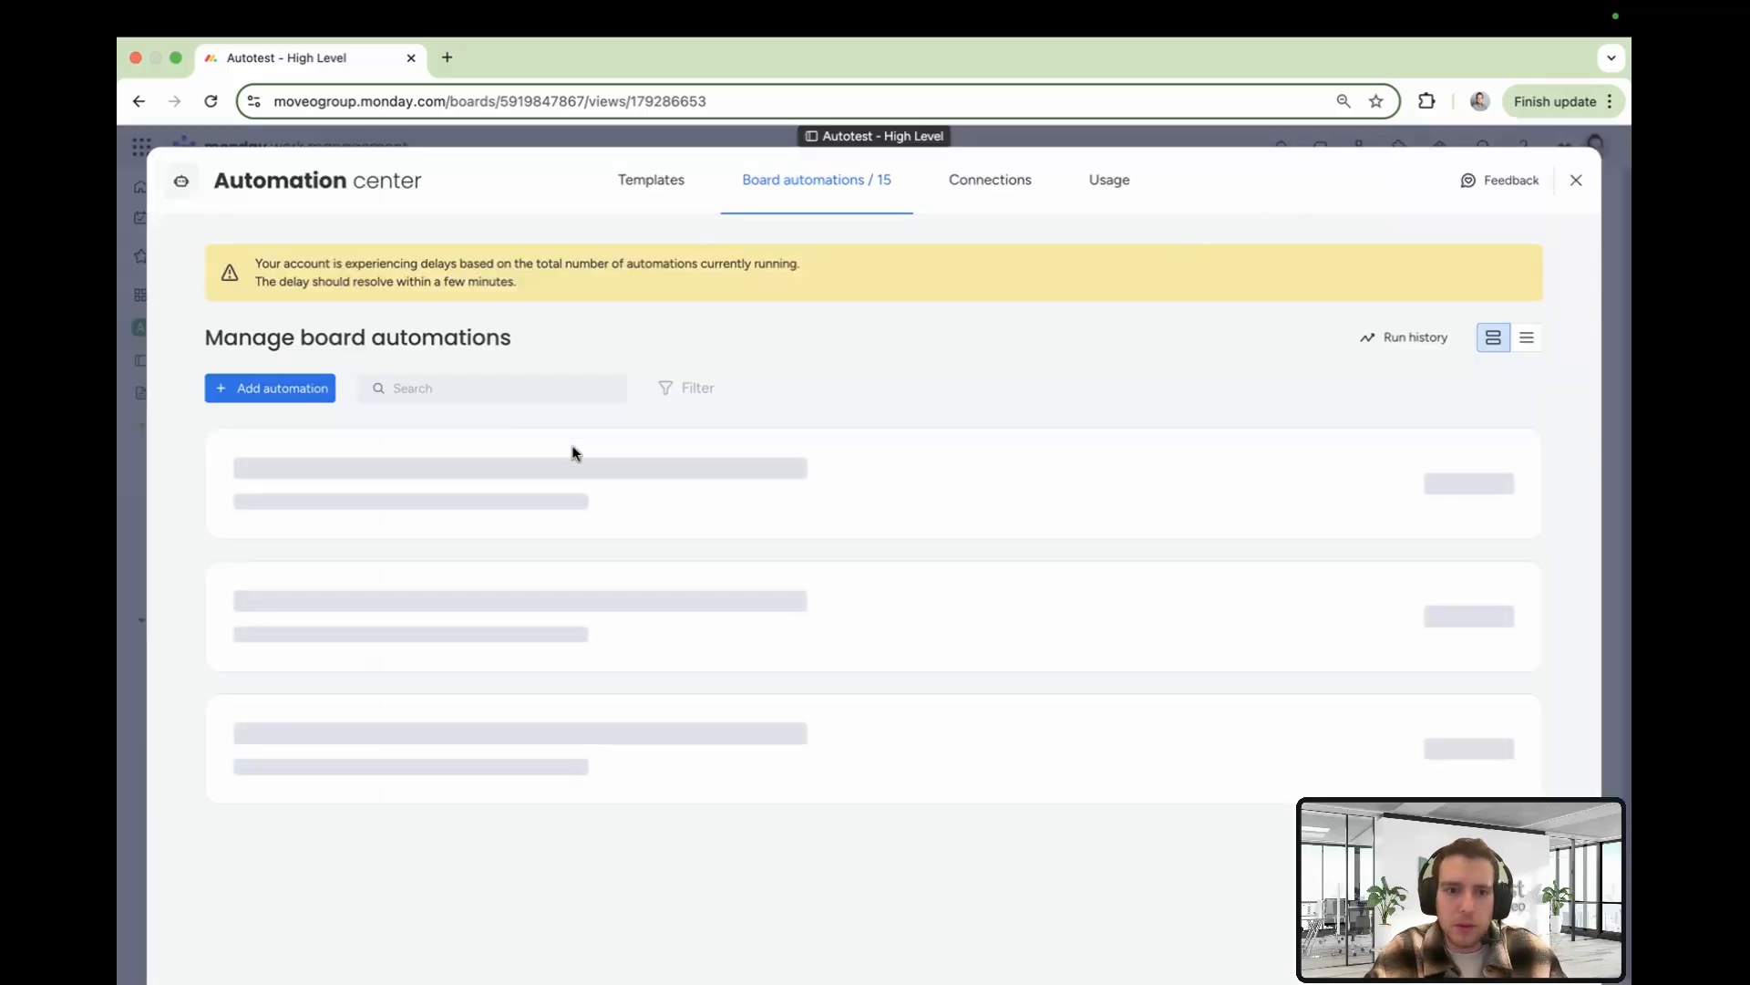
pyautogui.click(970, 427)
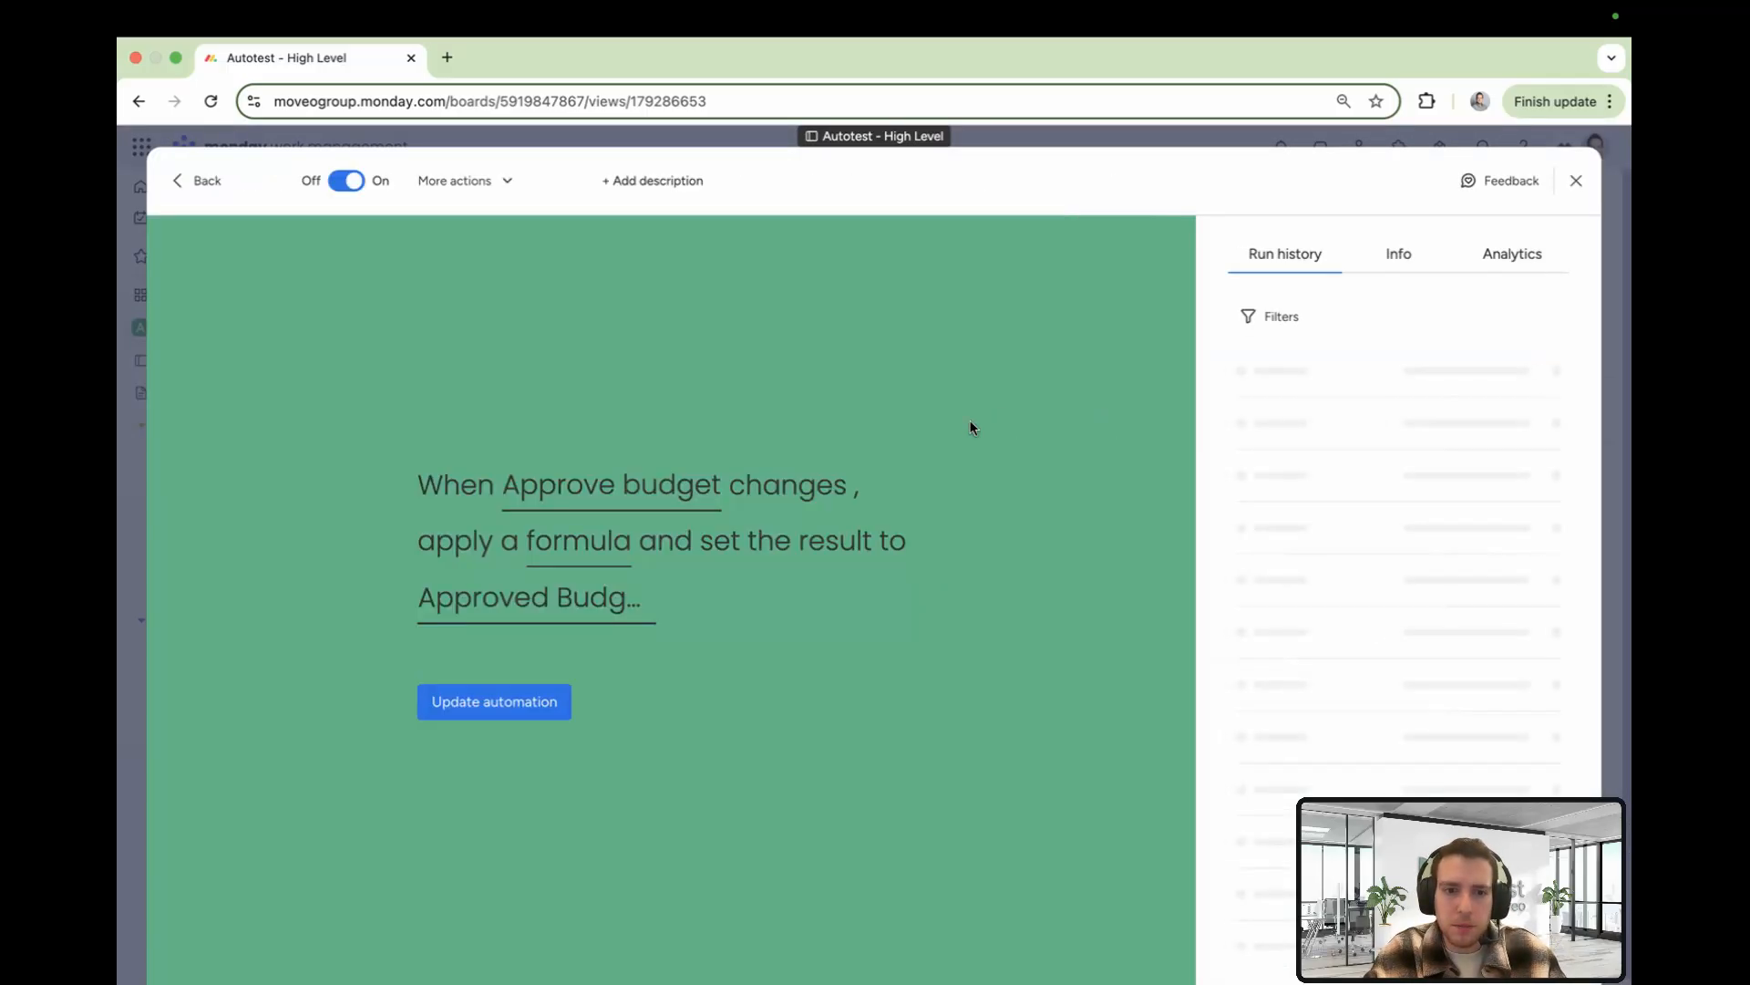
pyautogui.click(607, 484)
pyautogui.scroll(-5, 625, 676)
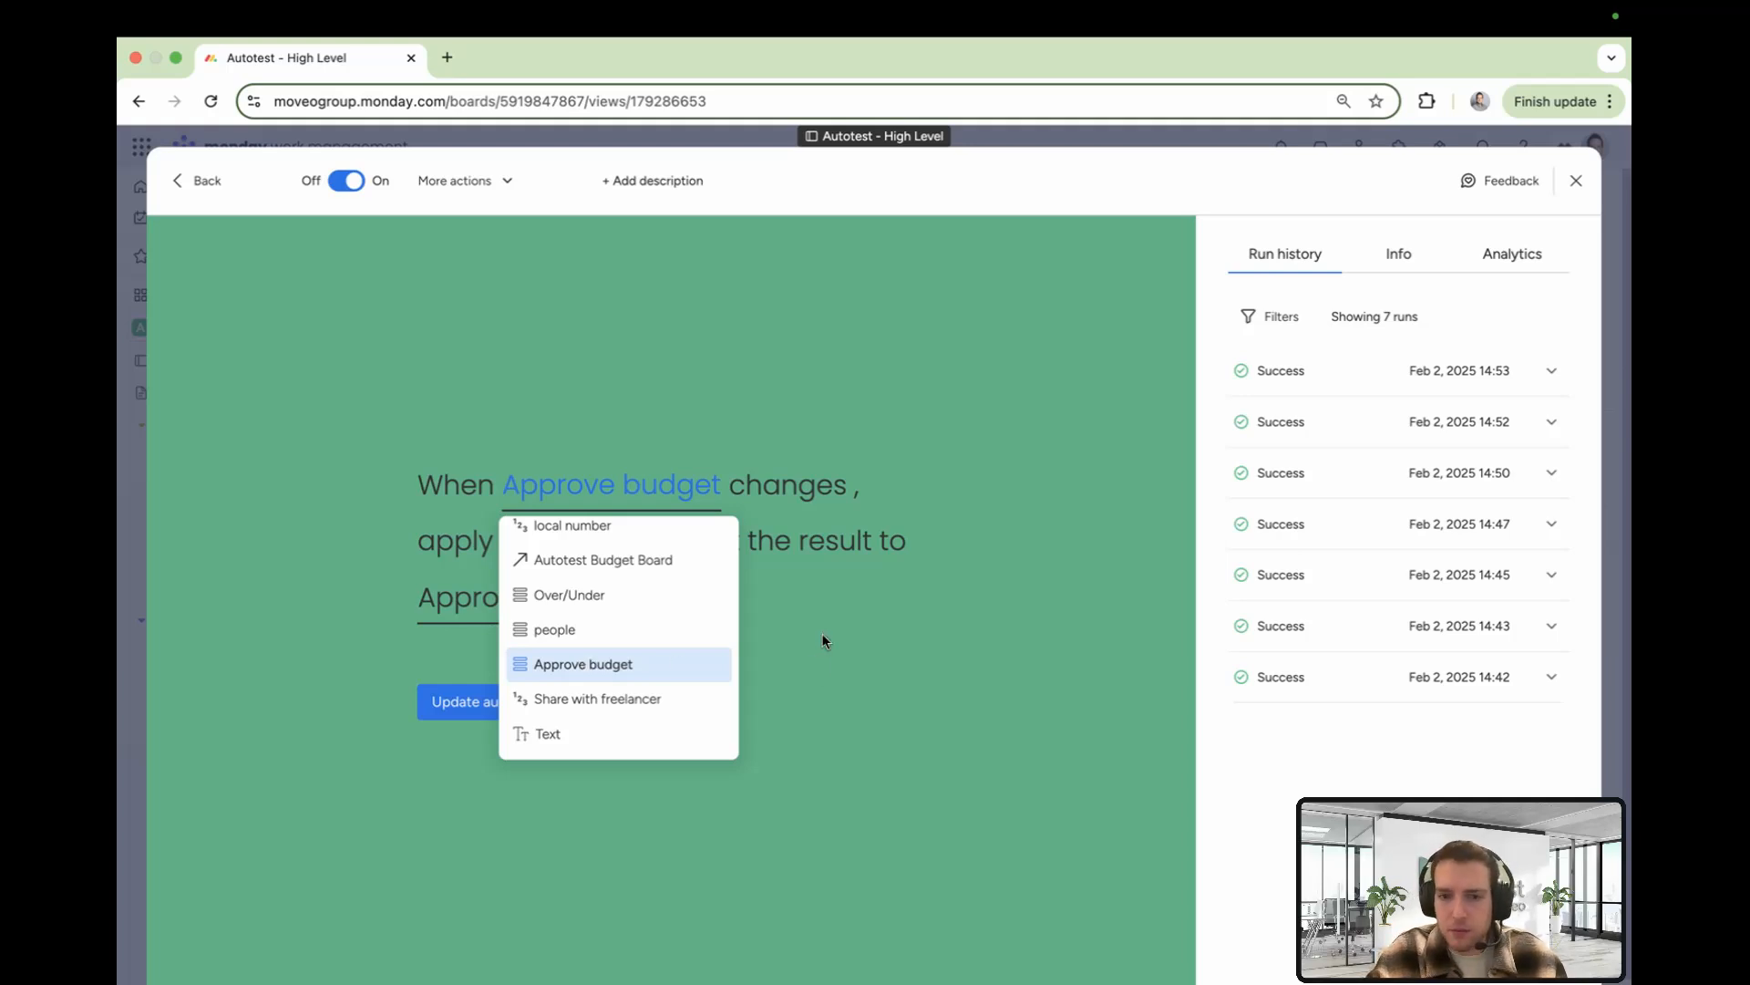
pyautogui.click(824, 605)
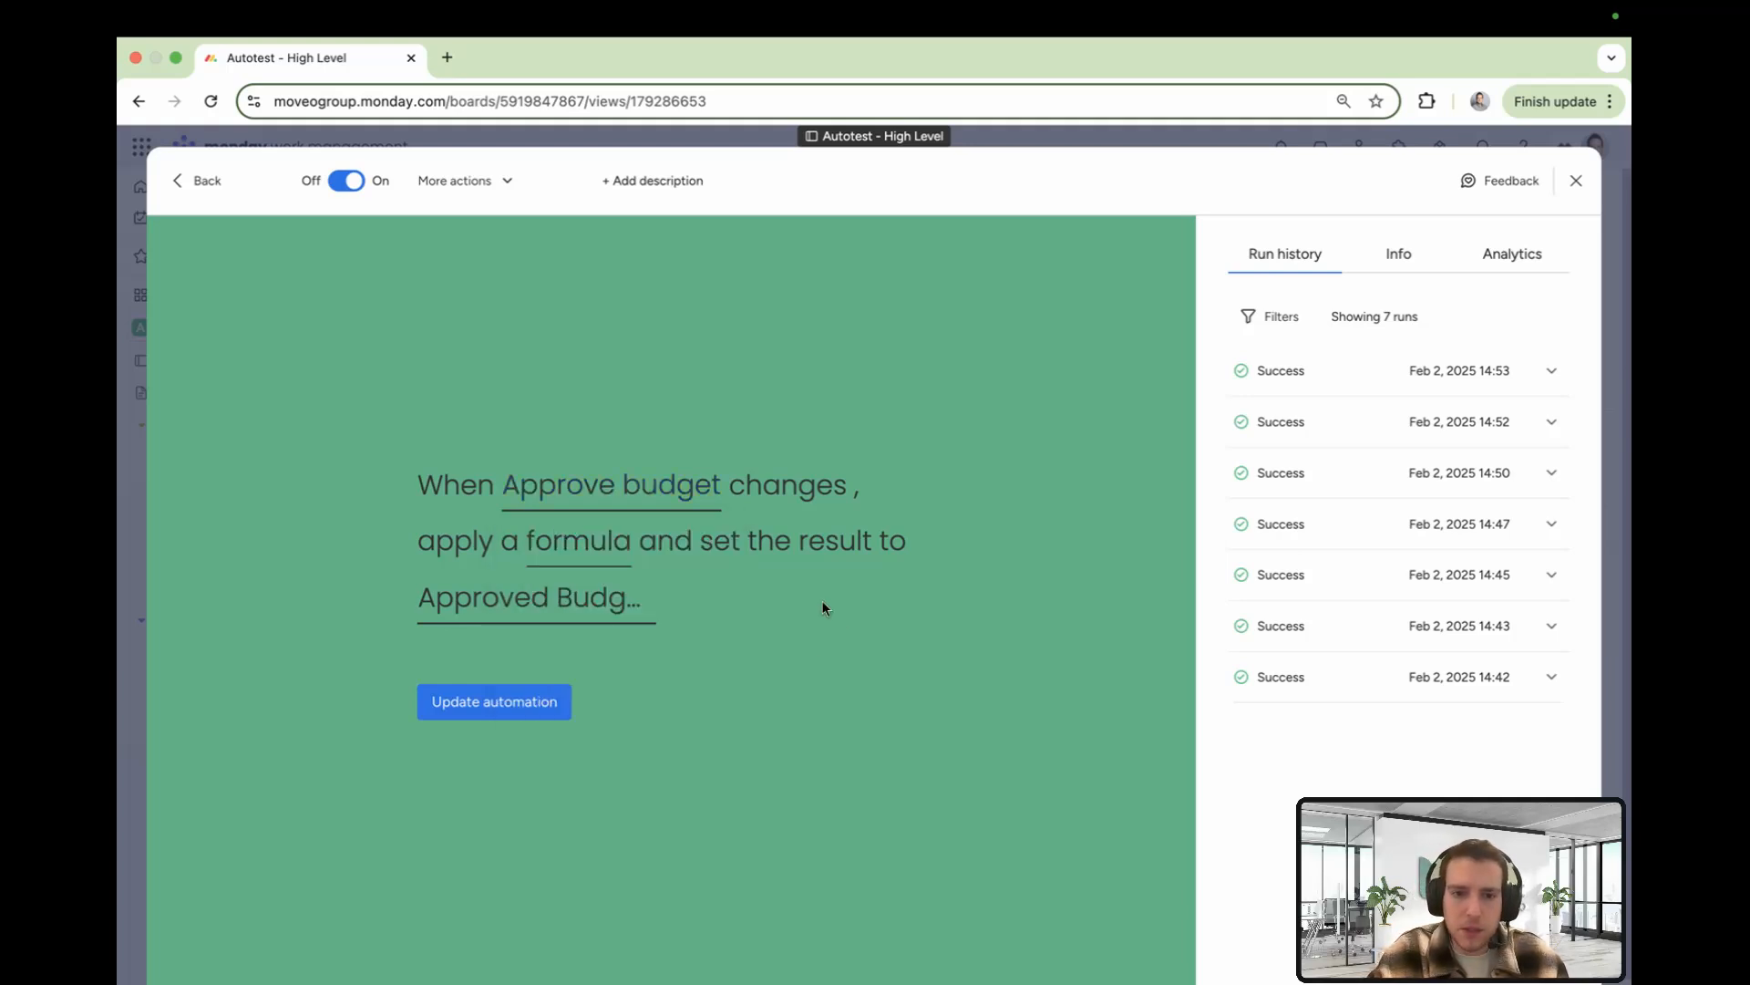
pyautogui.click(589, 539)
pyautogui.moveTo(703, 646); pyautogui.dragTo(516, 650)
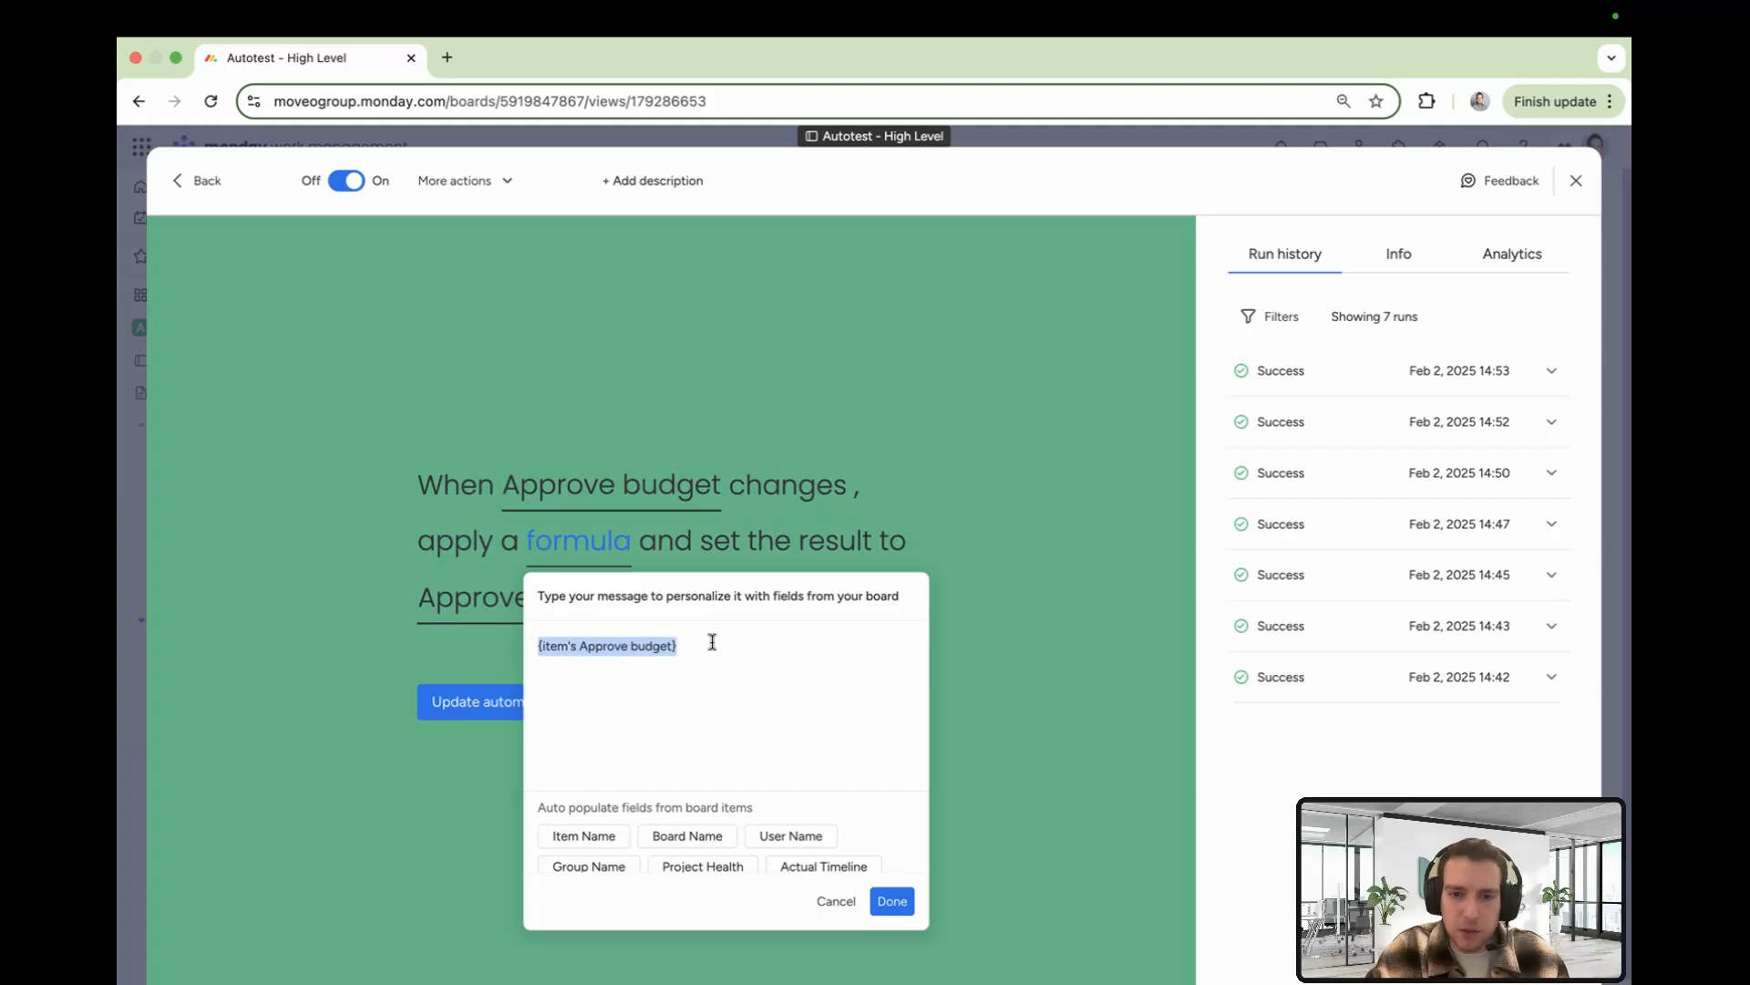
pyautogui.click(996, 655)
pyautogui.click(561, 597)
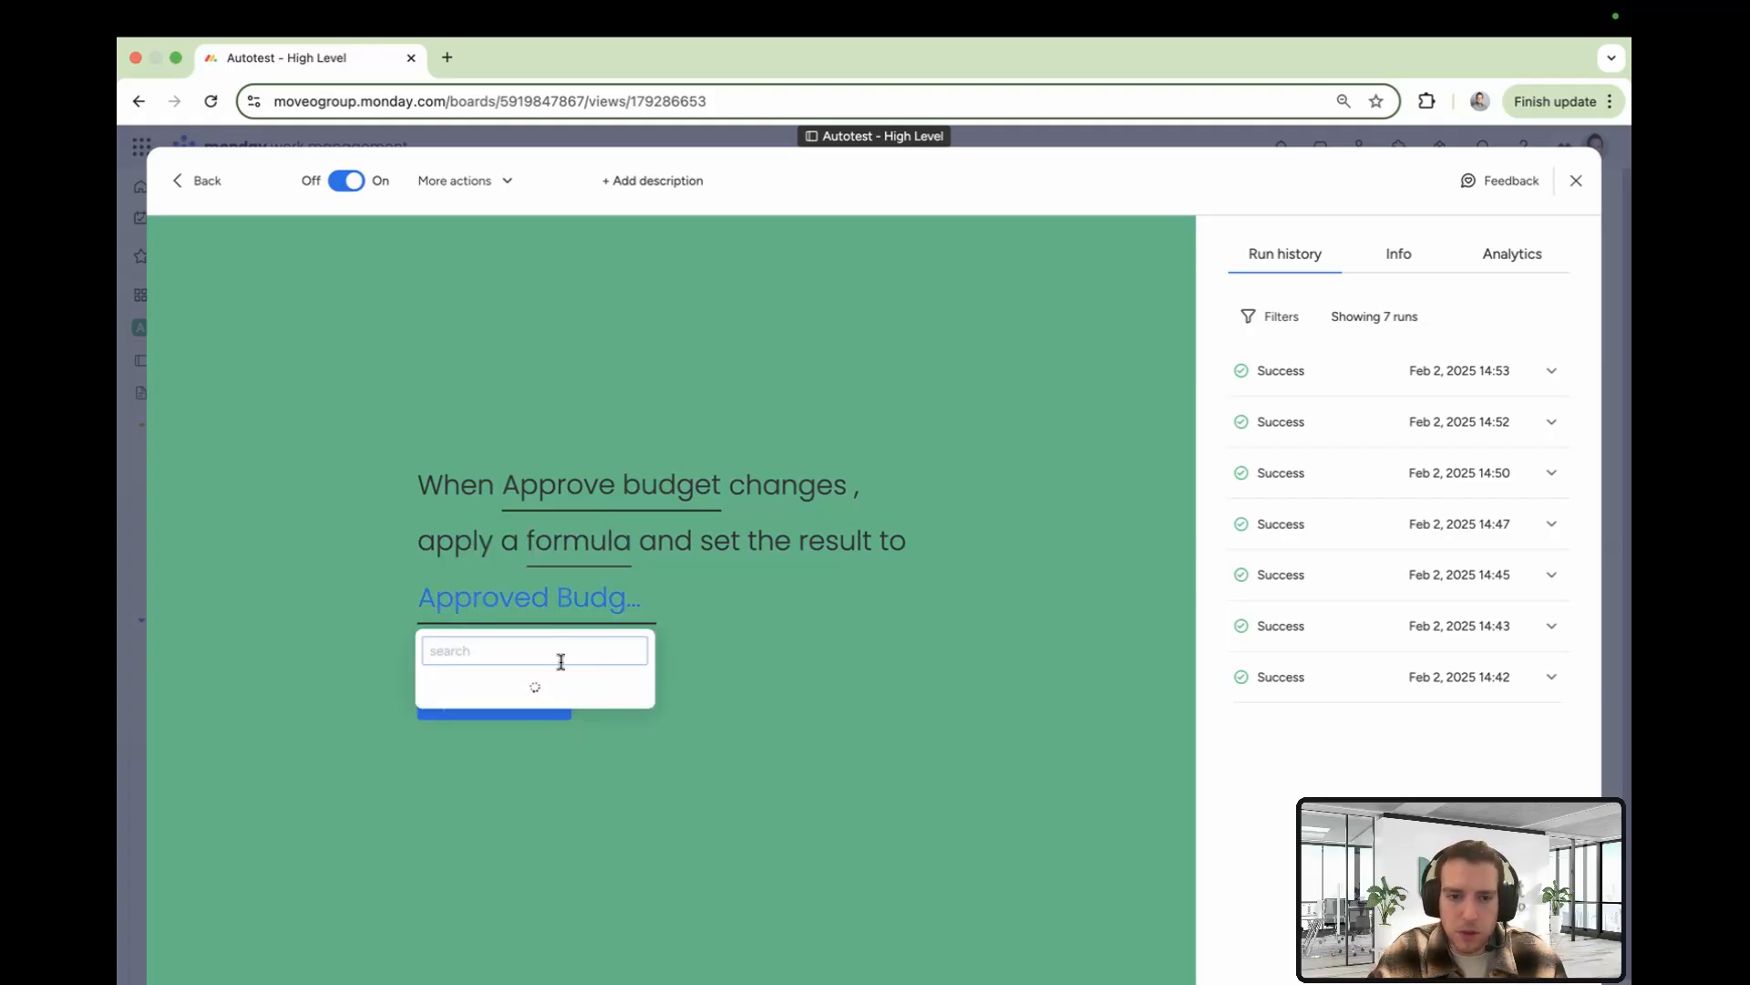
pyautogui.scroll(-5, 556, 740)
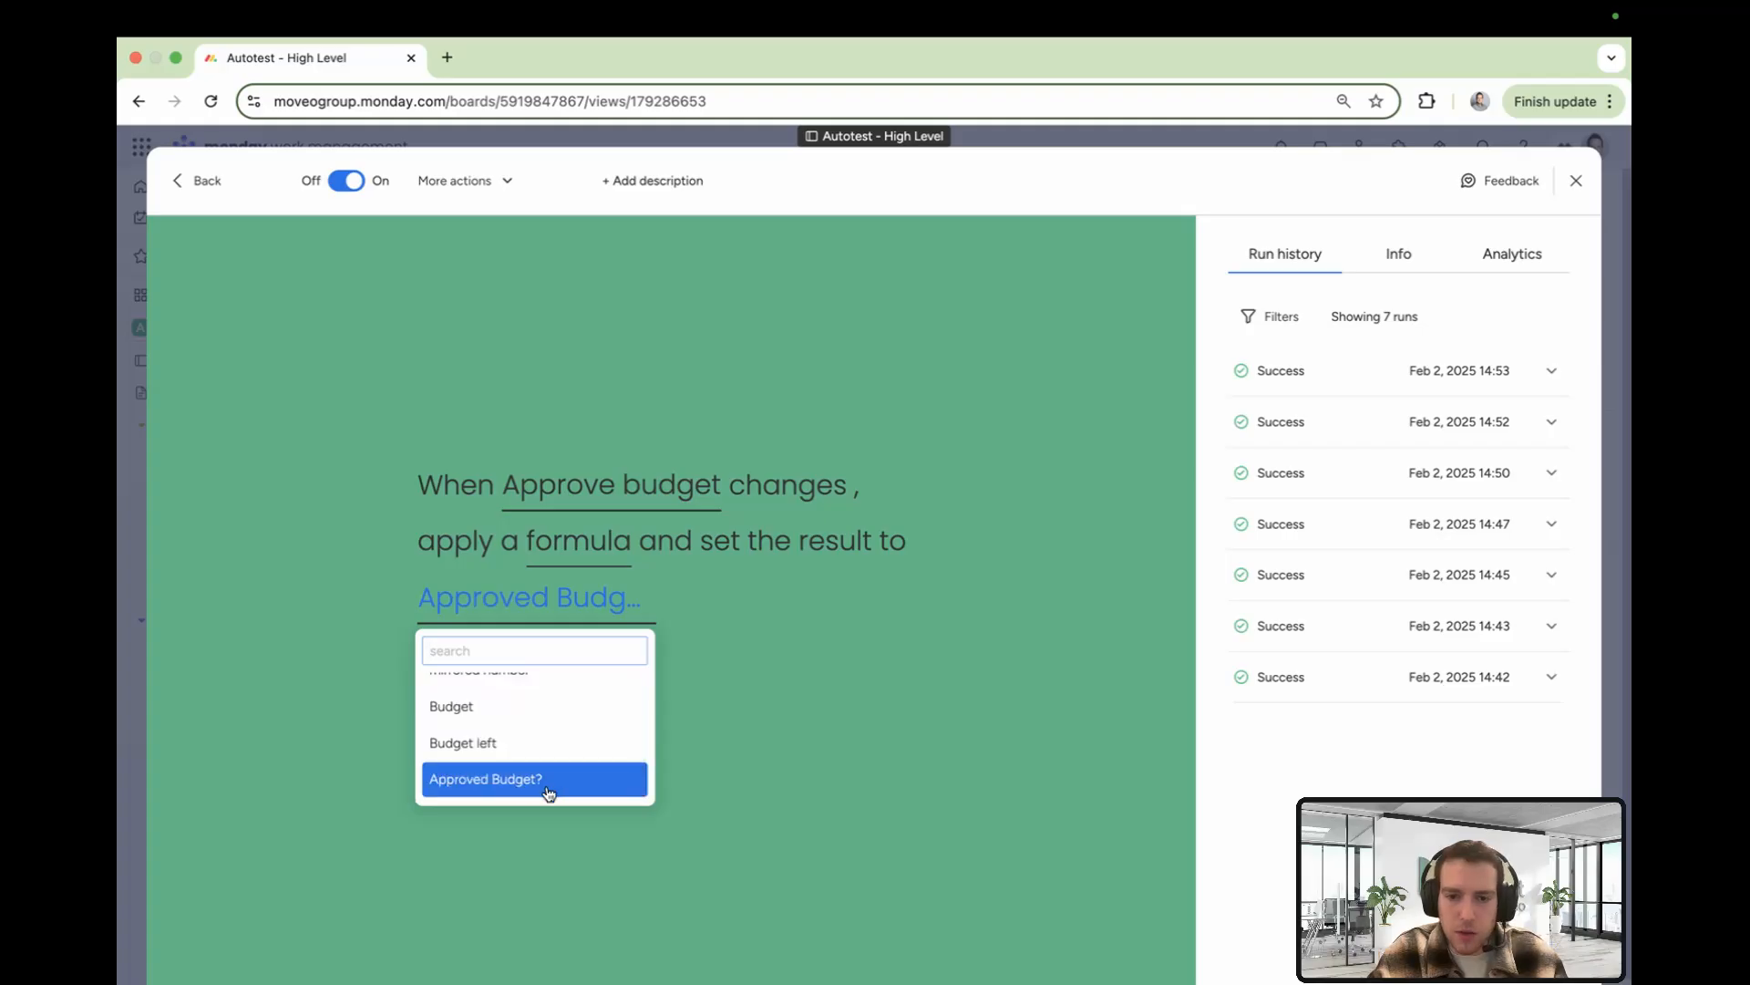
pyautogui.click(1575, 193)
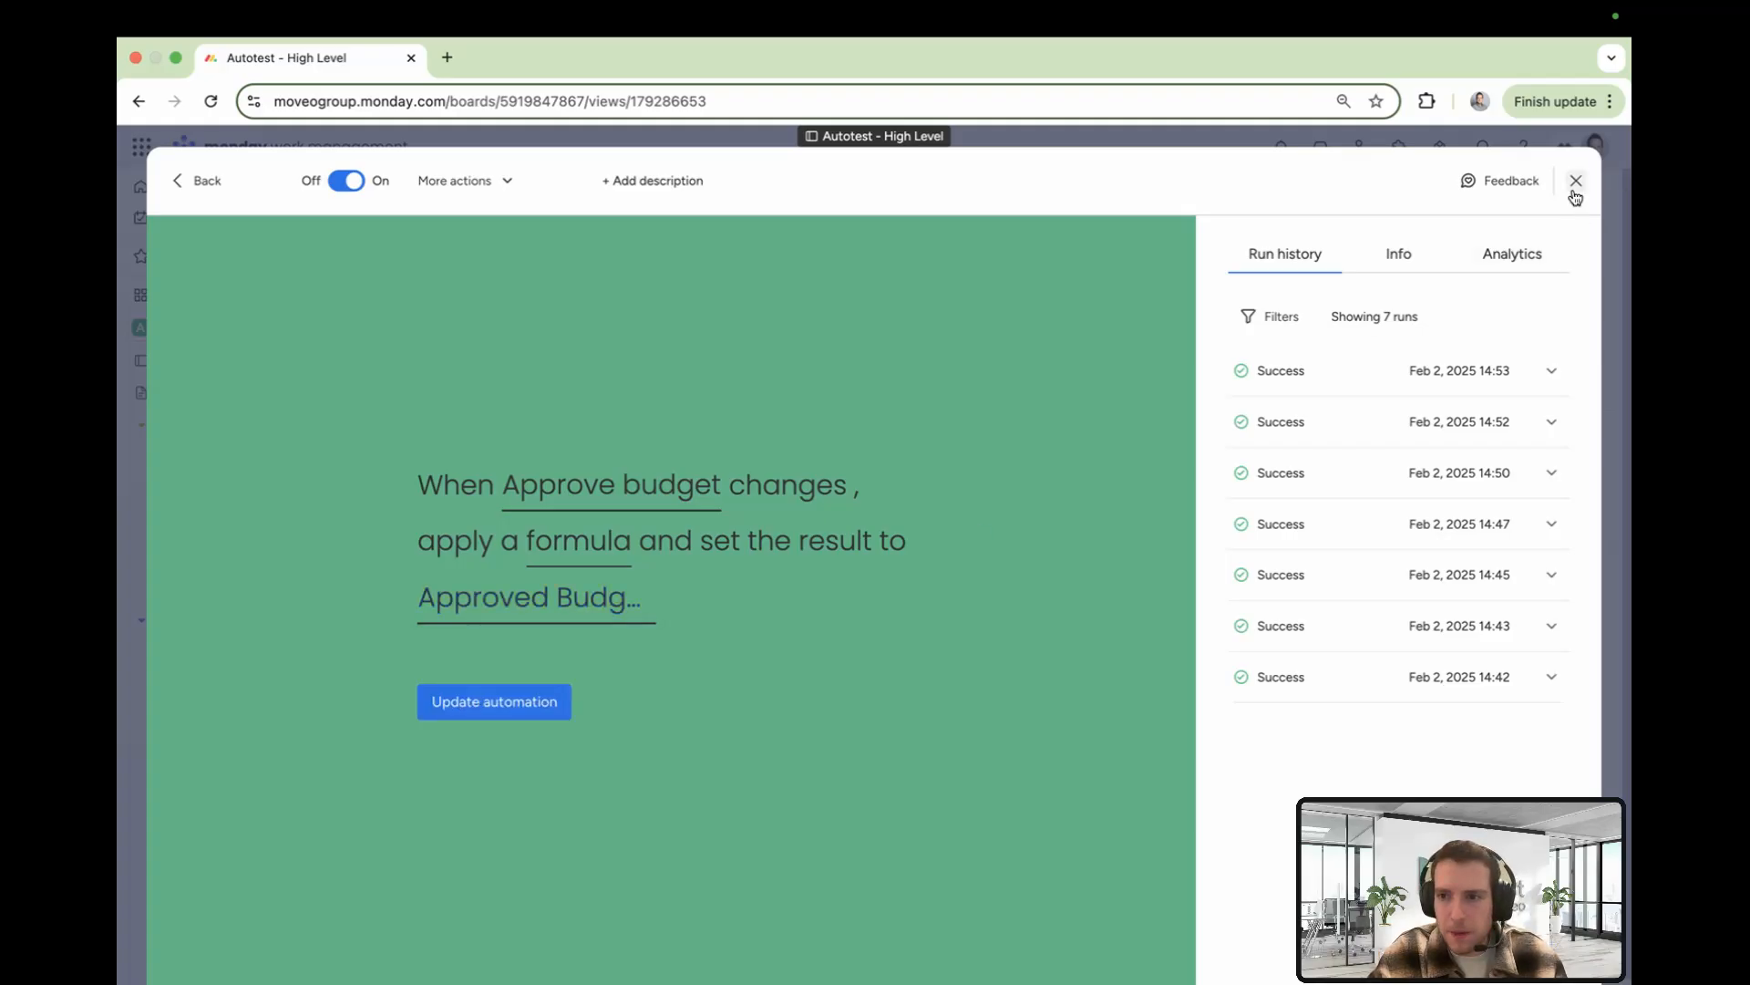
pyautogui.click(1575, 182)
# Open the Approved Budget? column settings to review which columns it mirrors from each connected board
pyautogui.click(781, 364)
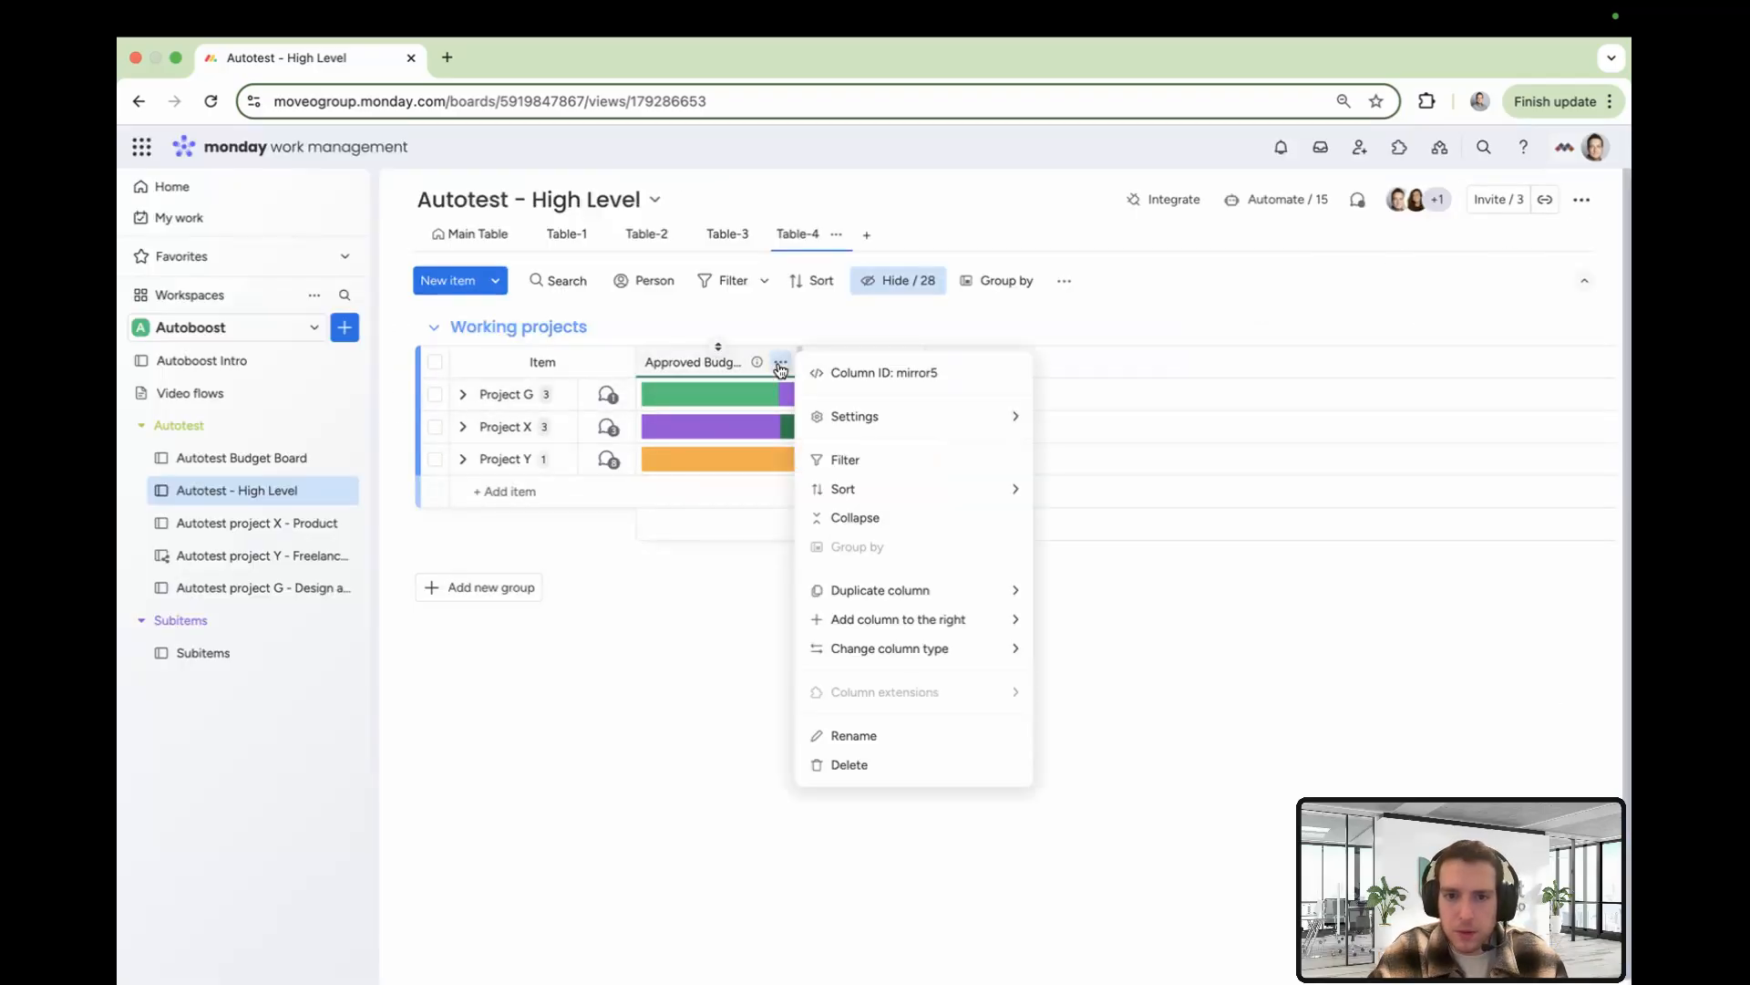
pyautogui.moveTo(909, 416)
pyautogui.click(1167, 424)
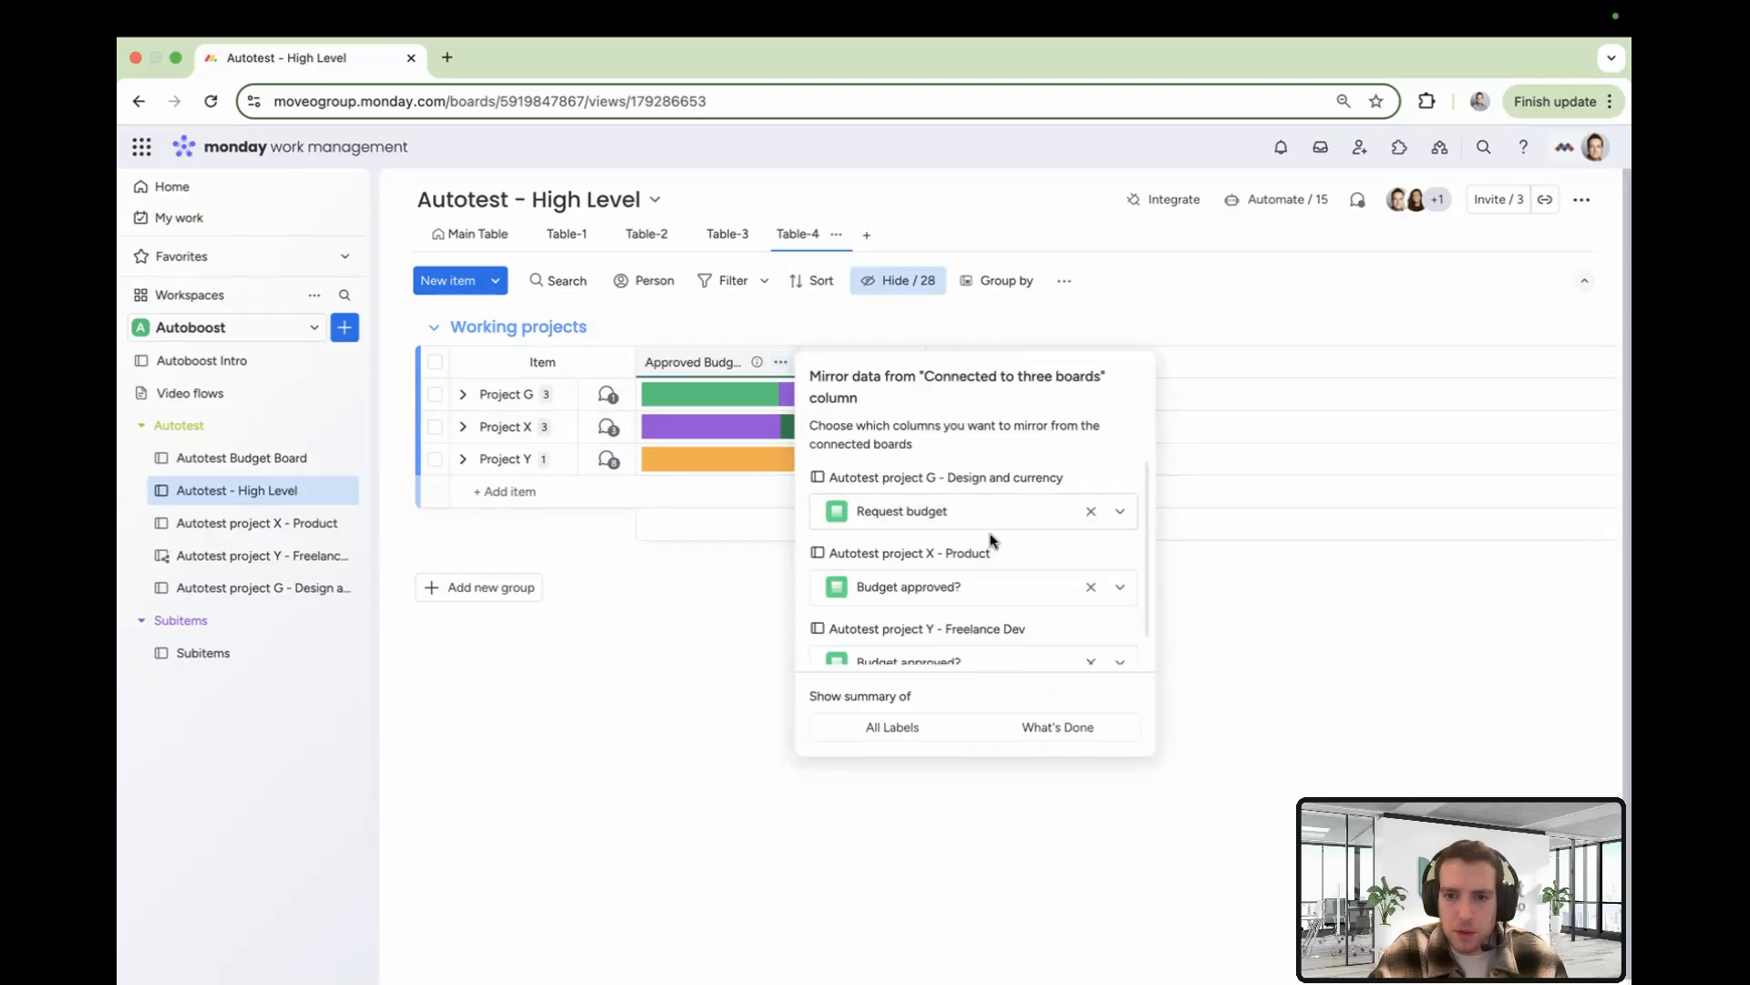
pyautogui.scroll(-1, 941, 577)
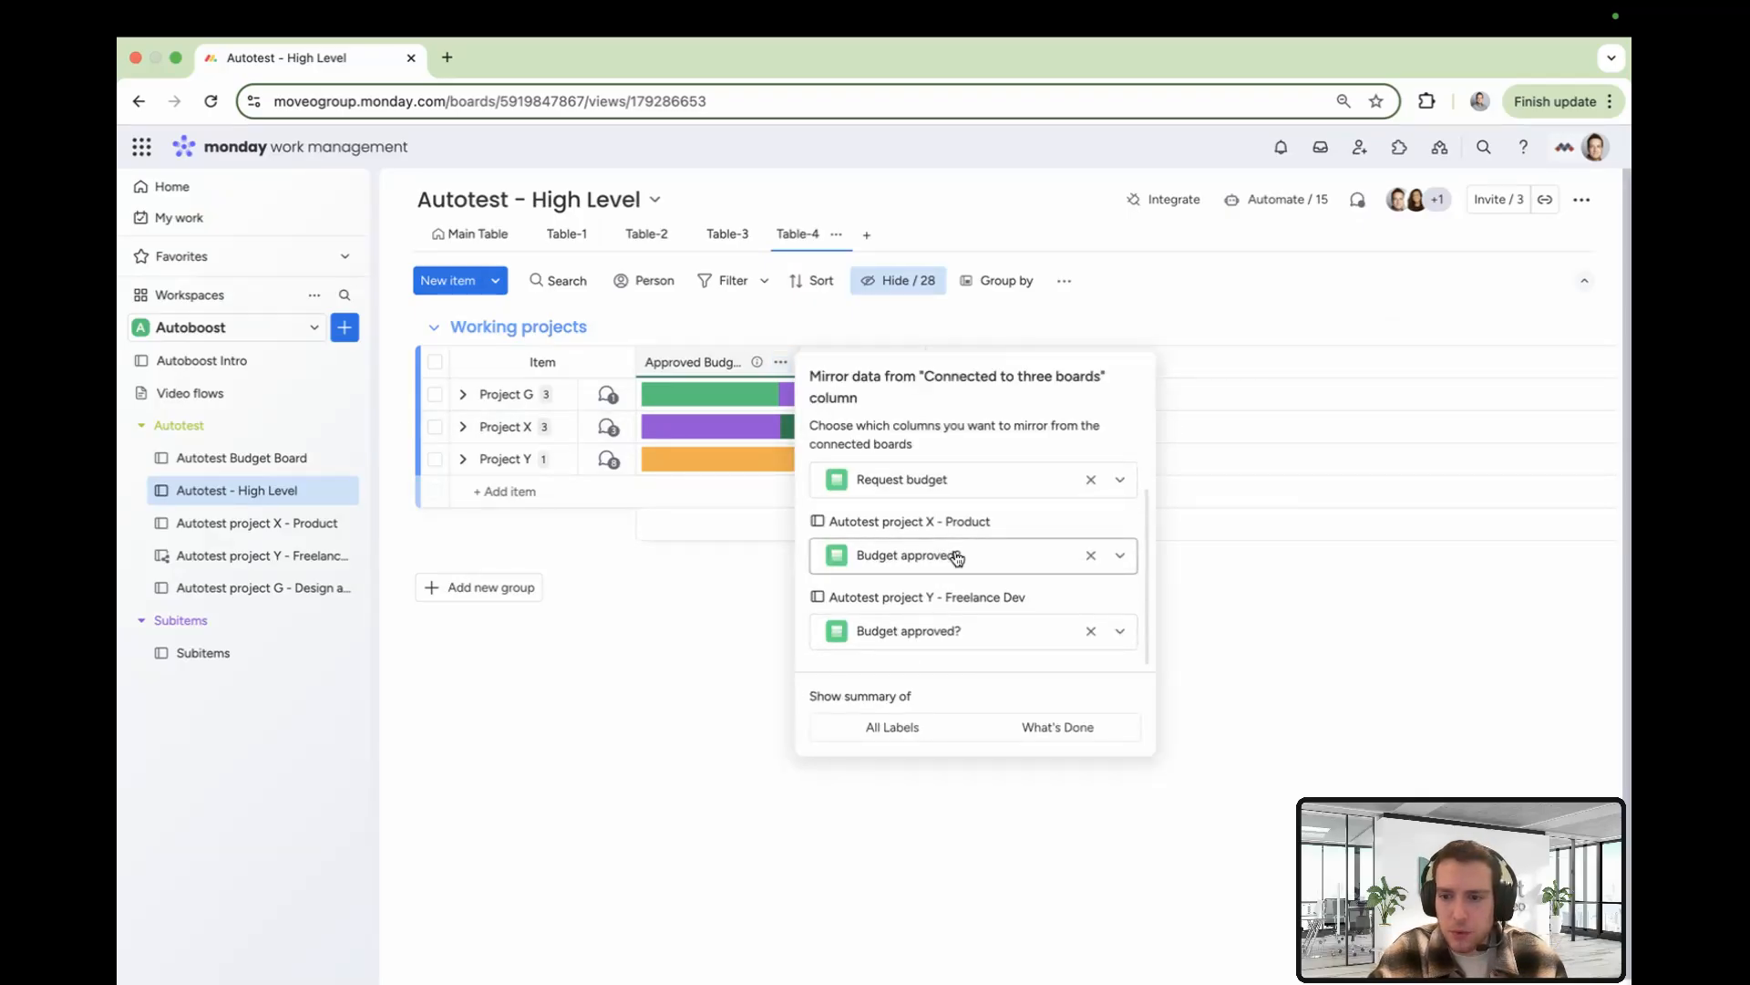
pyautogui.scroll(1, 958, 558)
pyautogui.click(718, 578)
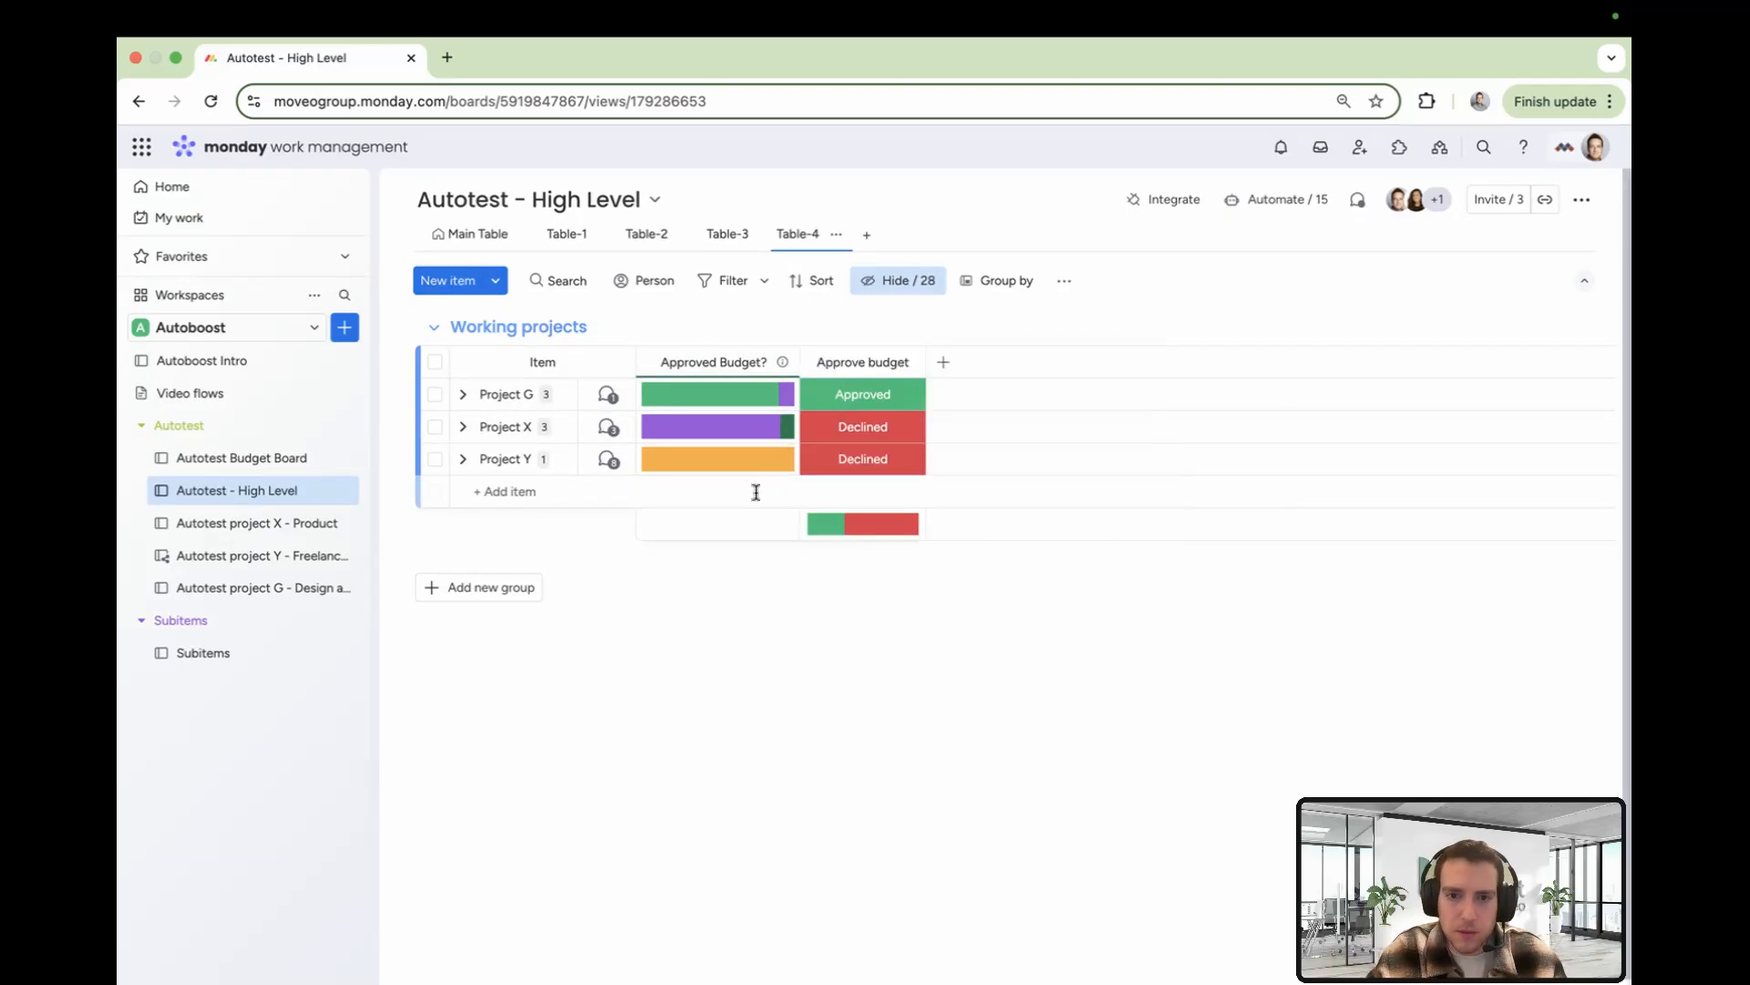
# Set Project X's Approve budget status to Approved
pyautogui.moveTo(741, 435)
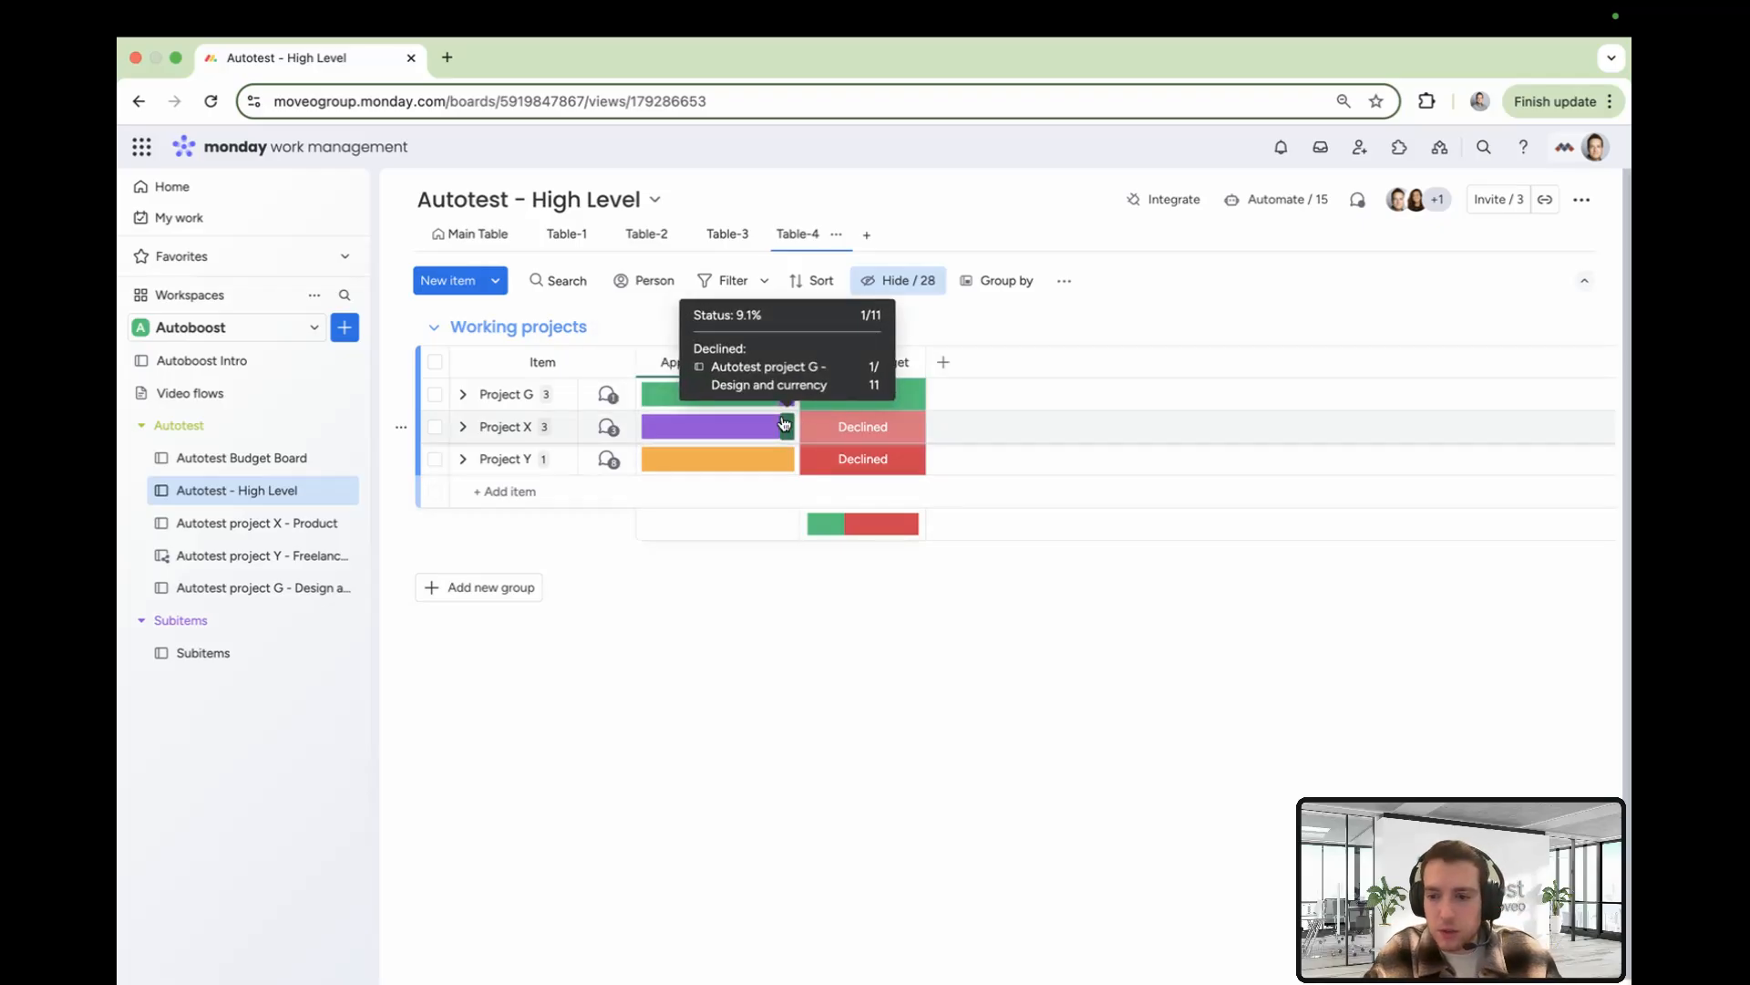
pyautogui.click(857, 432)
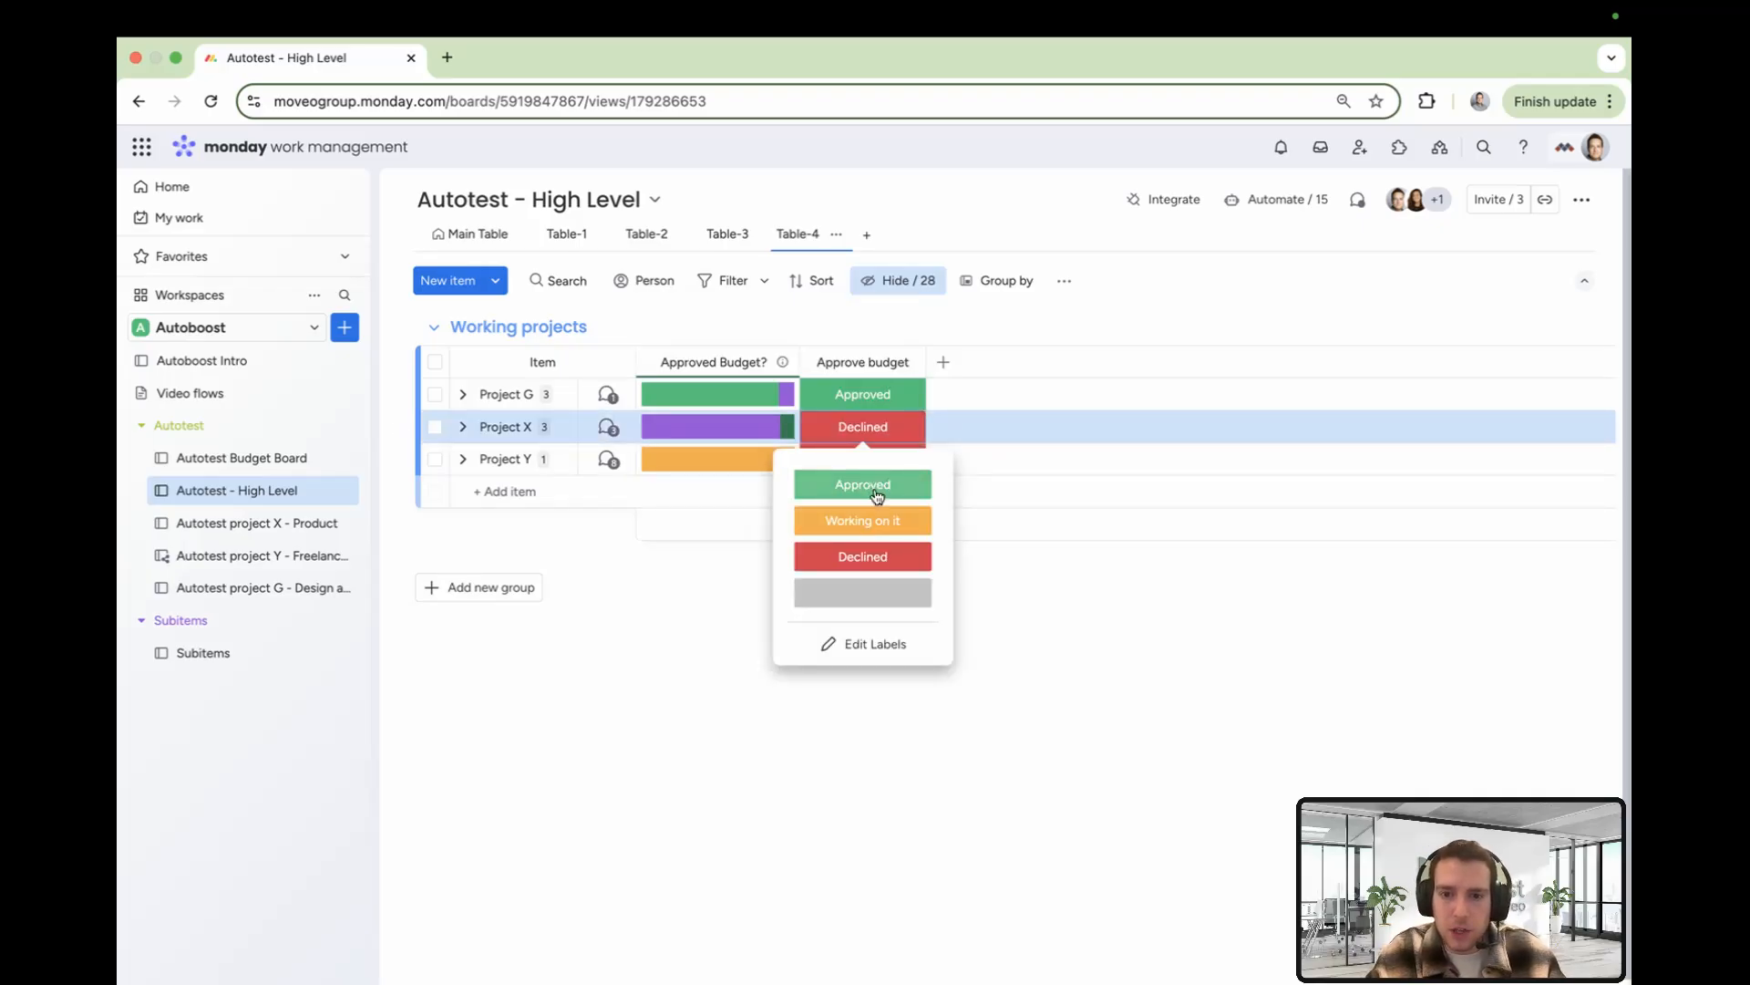
pyautogui.click(877, 492)
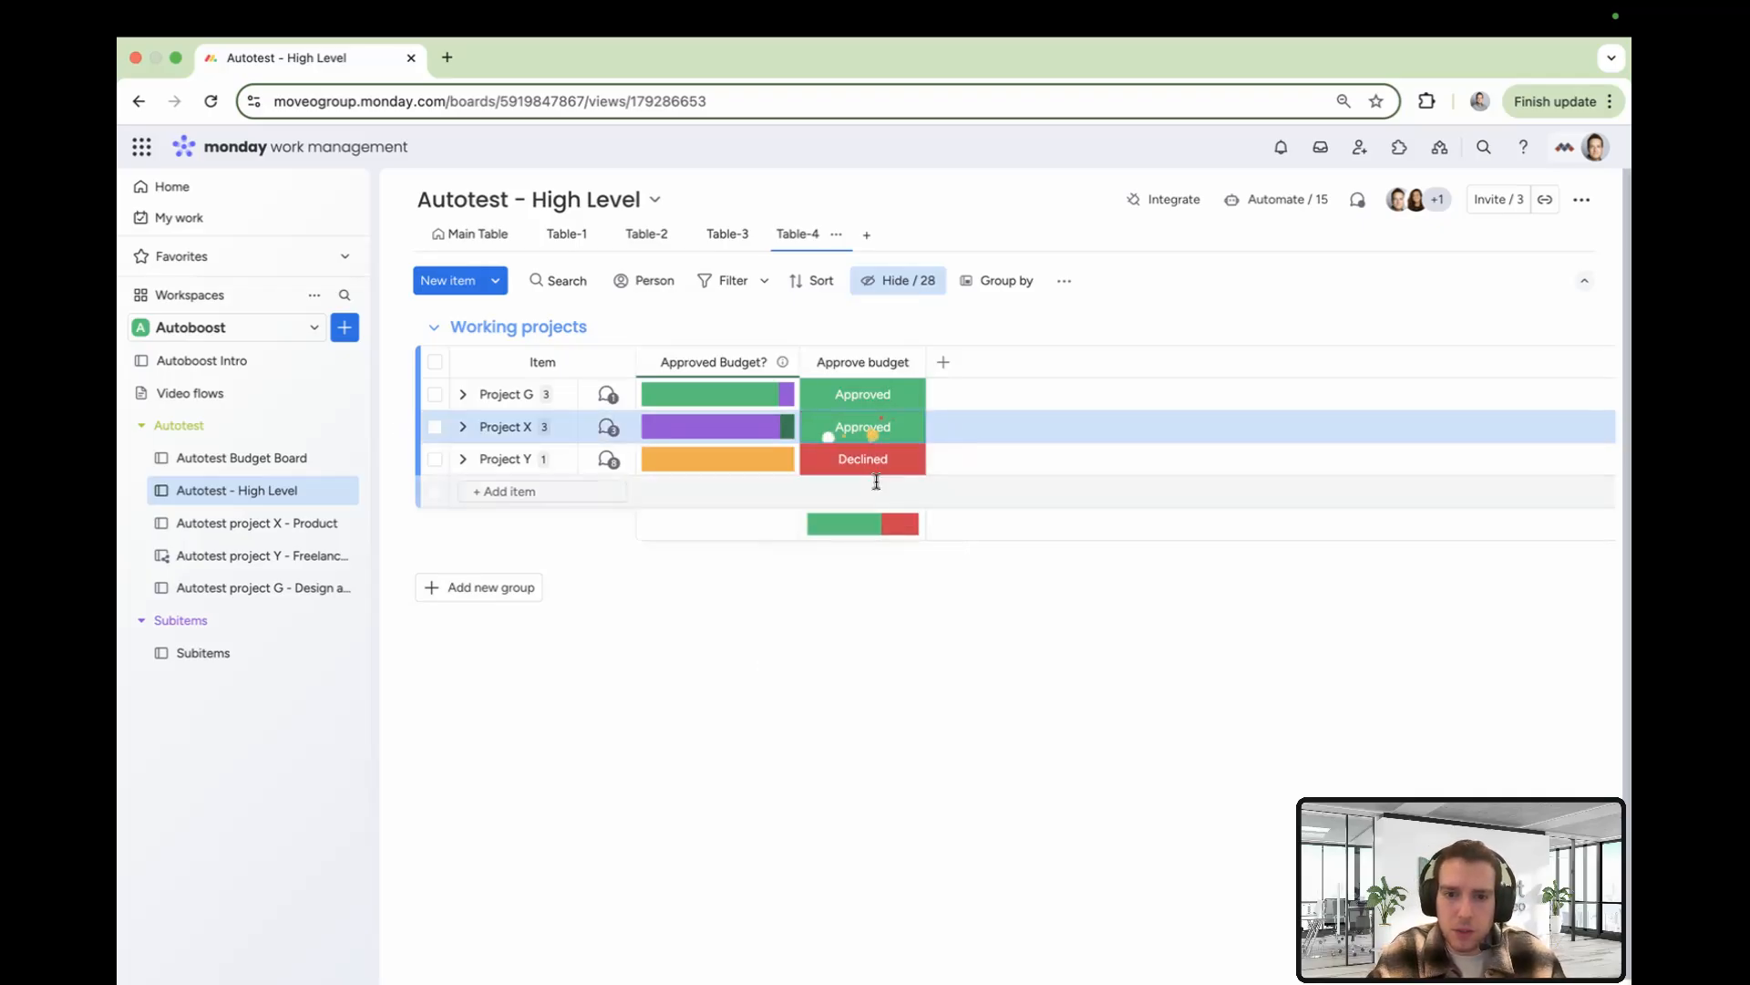
pyautogui.moveTo(749, 437)
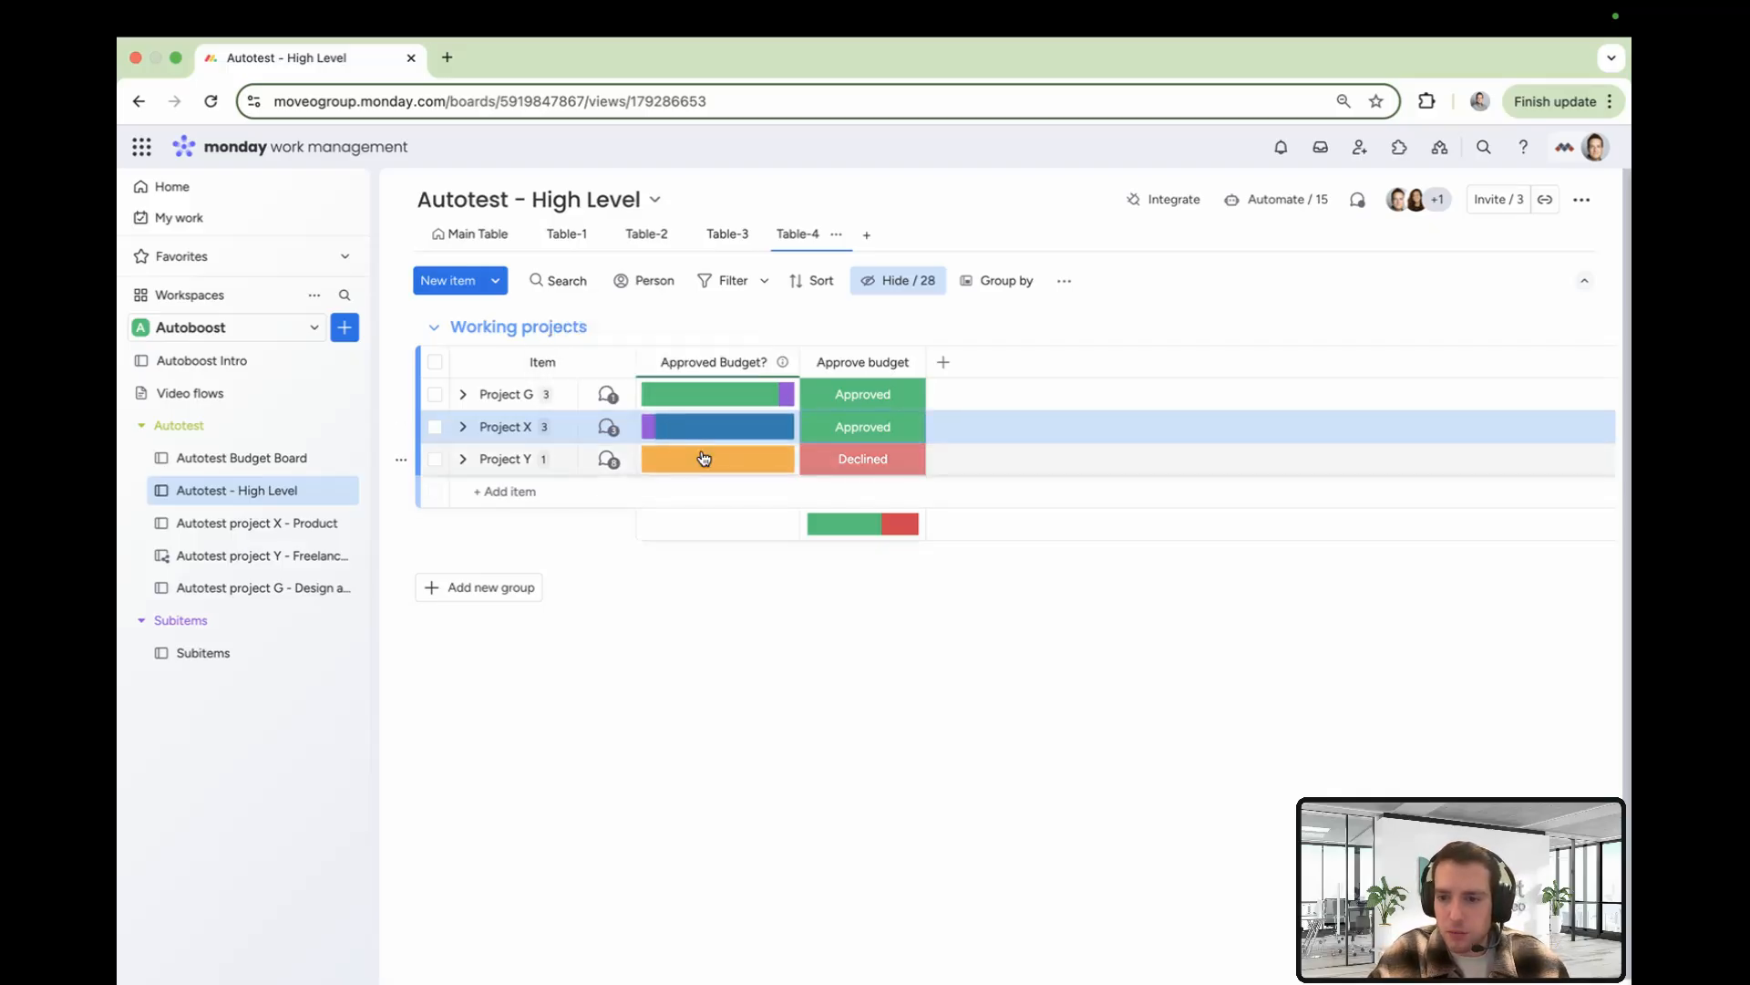
pyautogui.moveTo(705, 457)
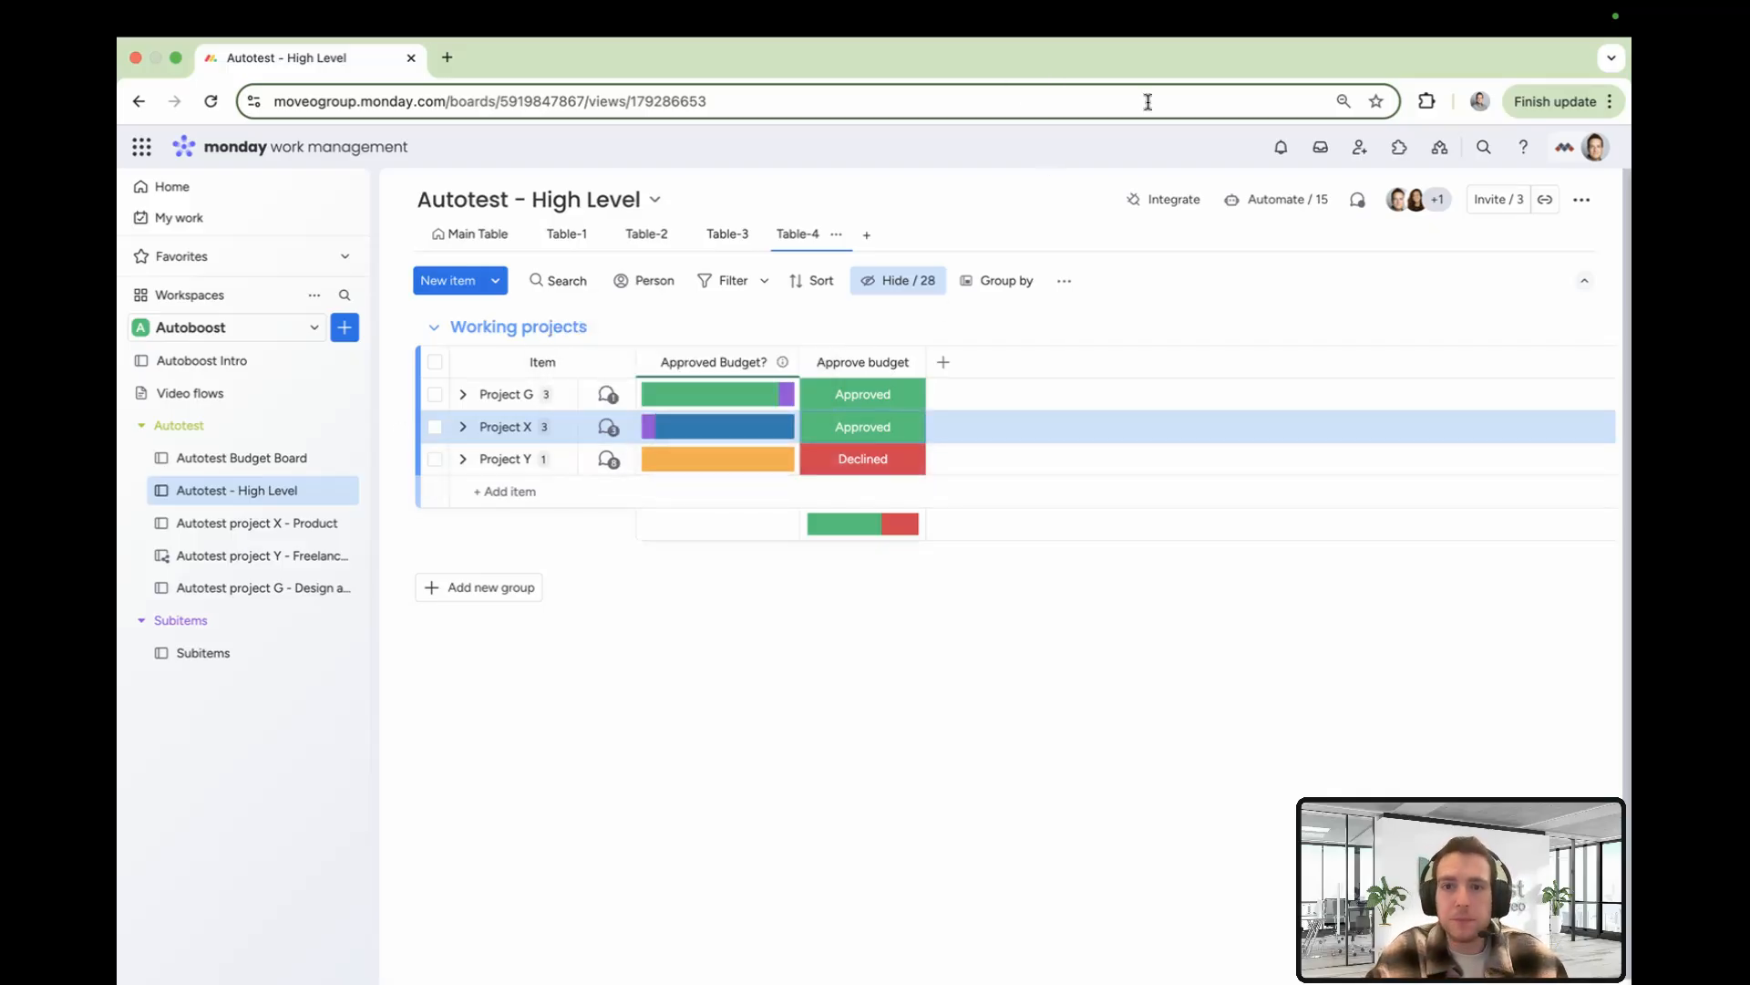